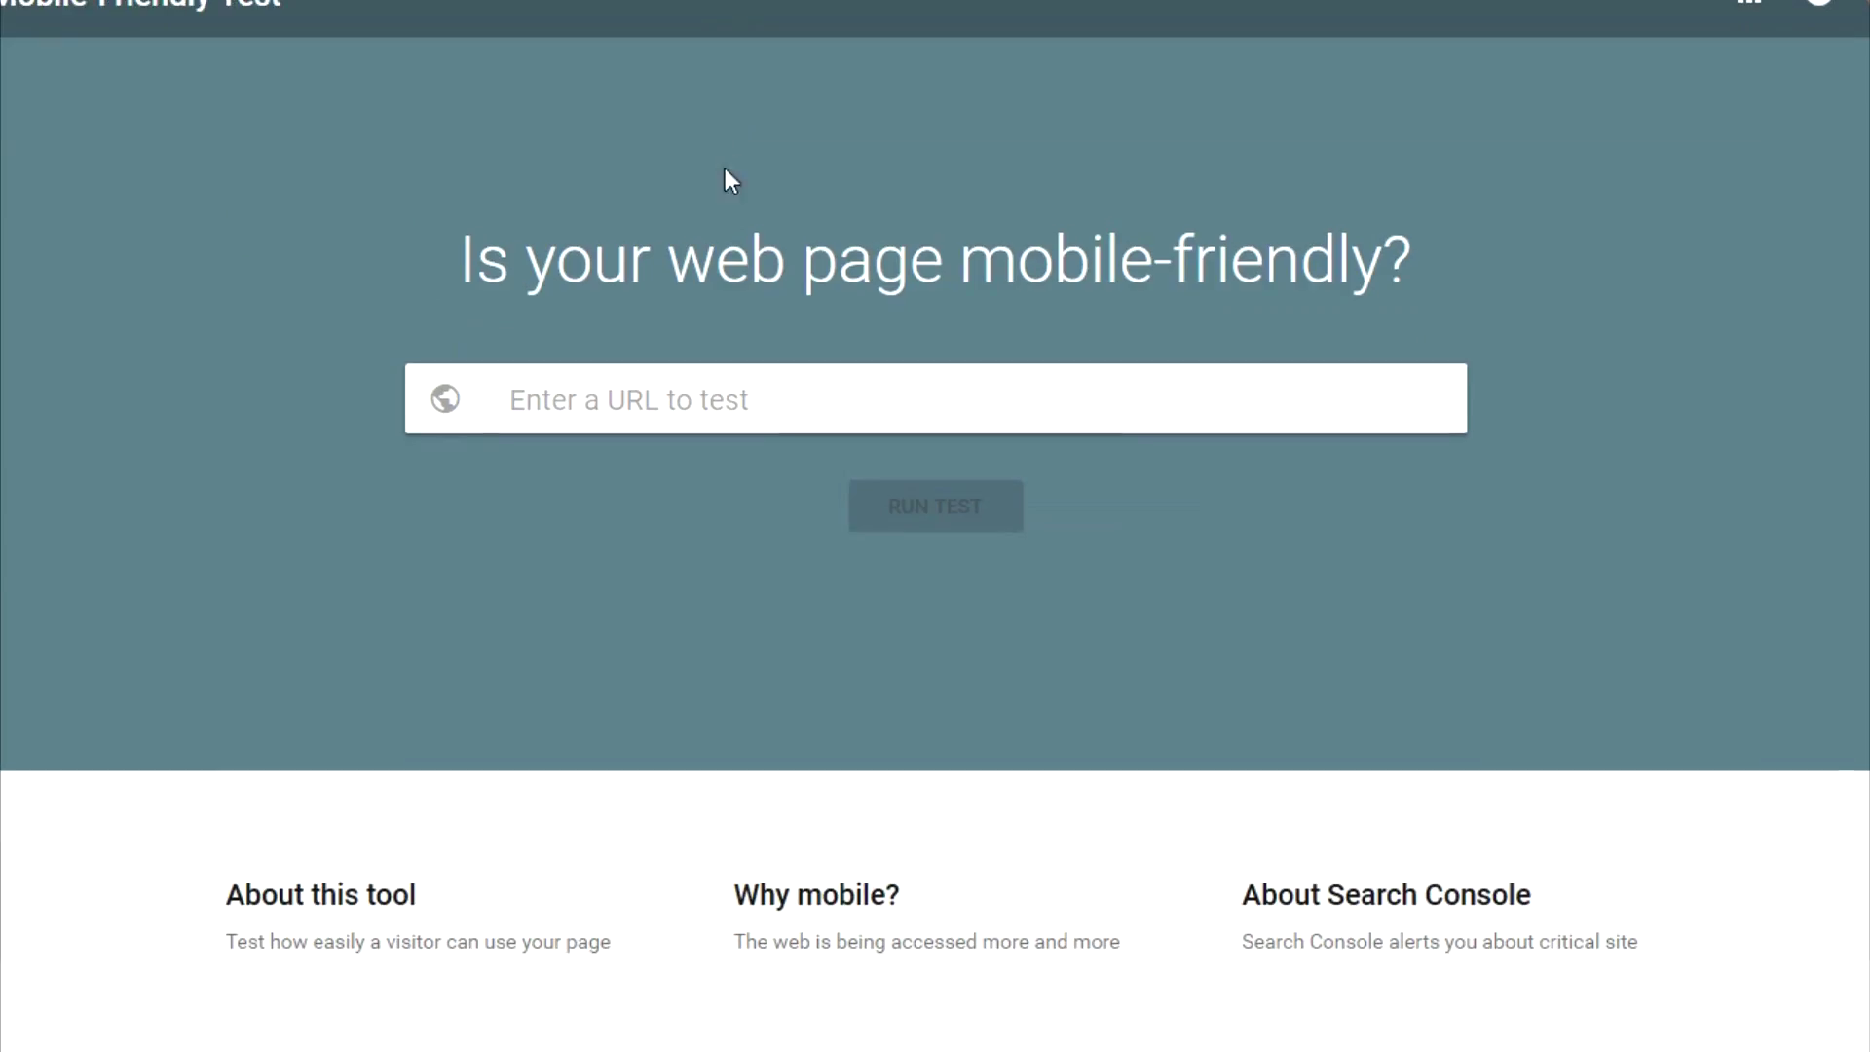
click(718, 394)
text(s)
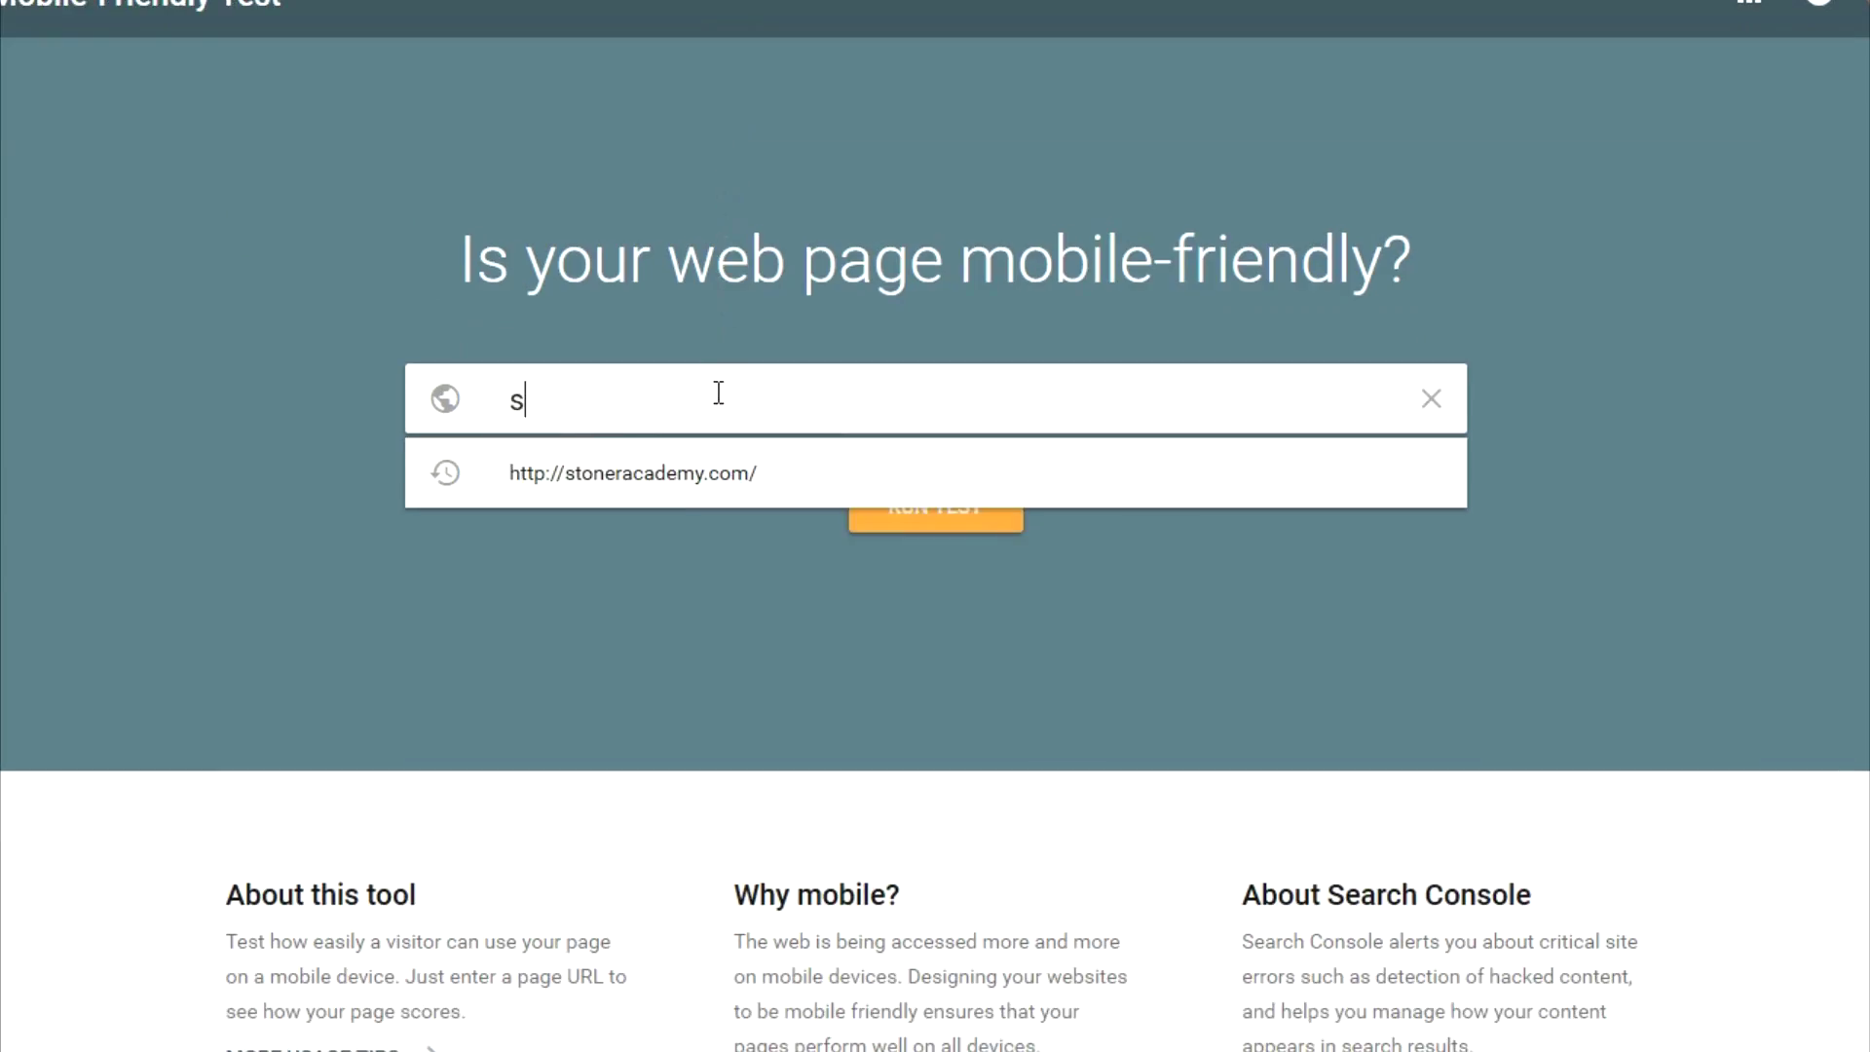
key(Down)
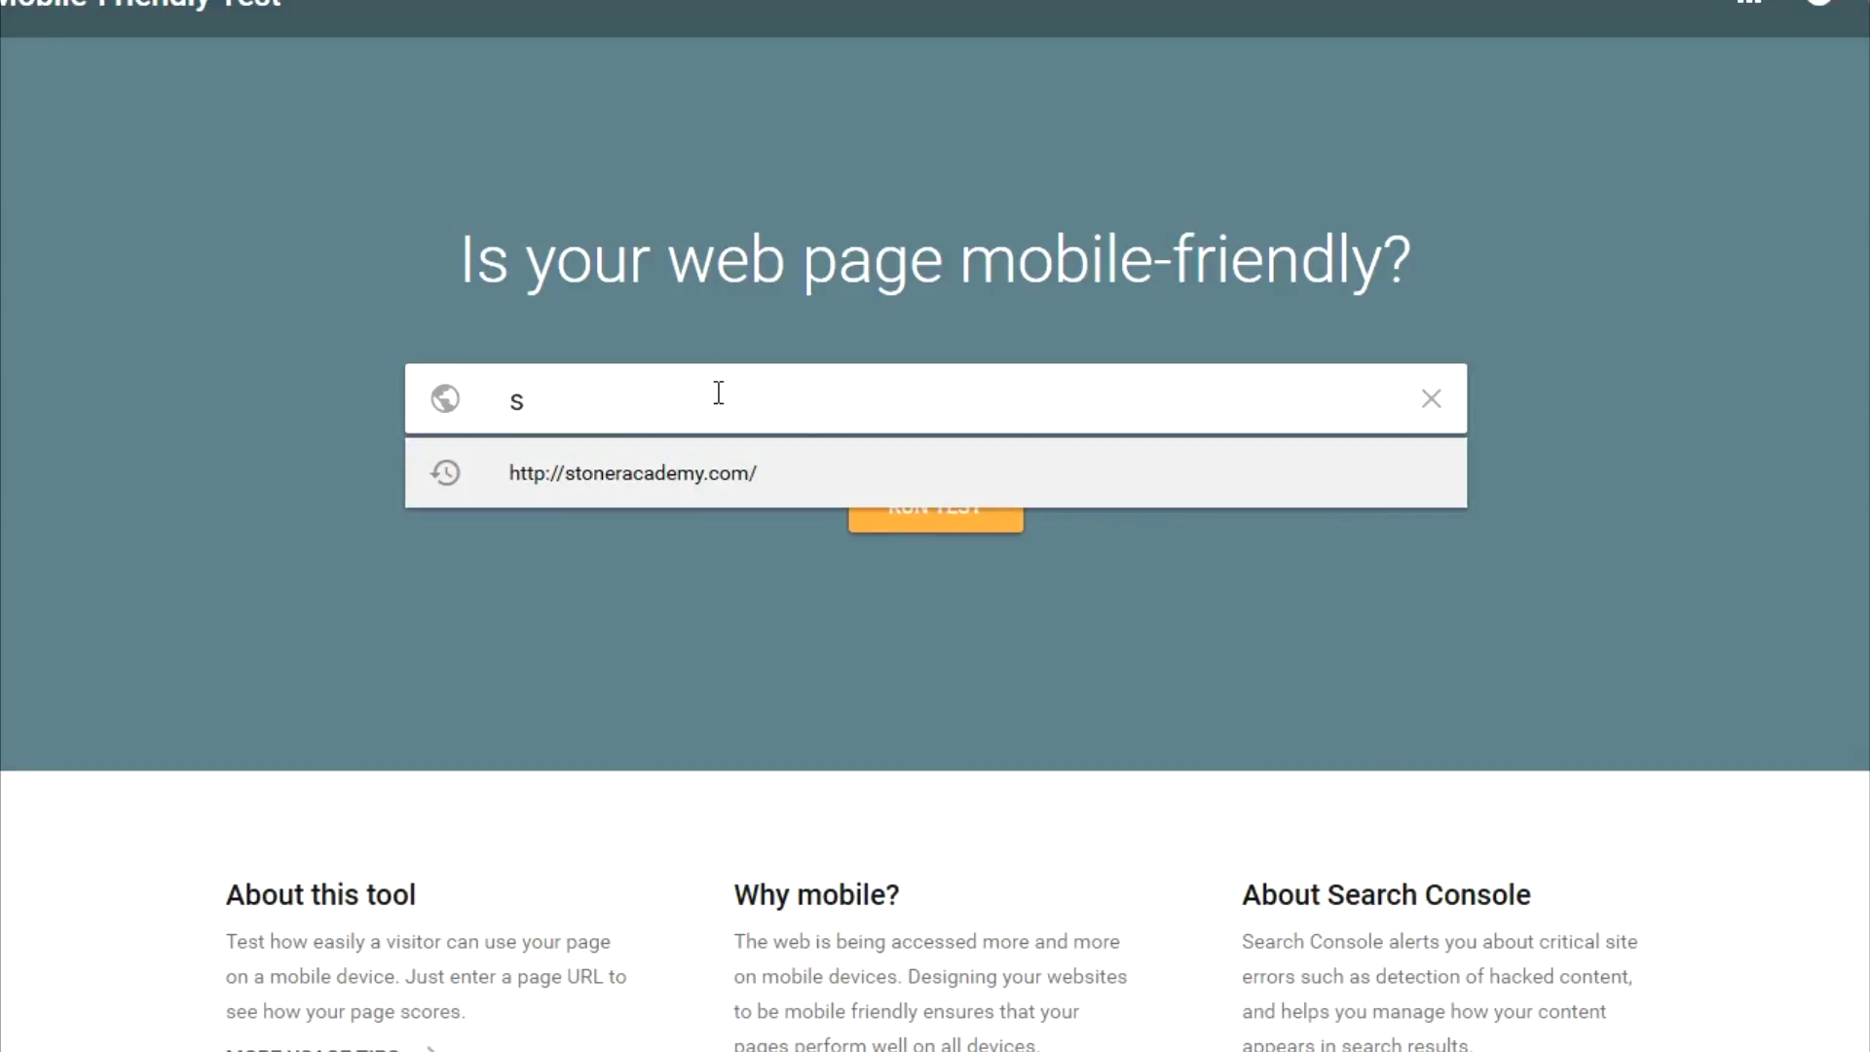
key(Return)
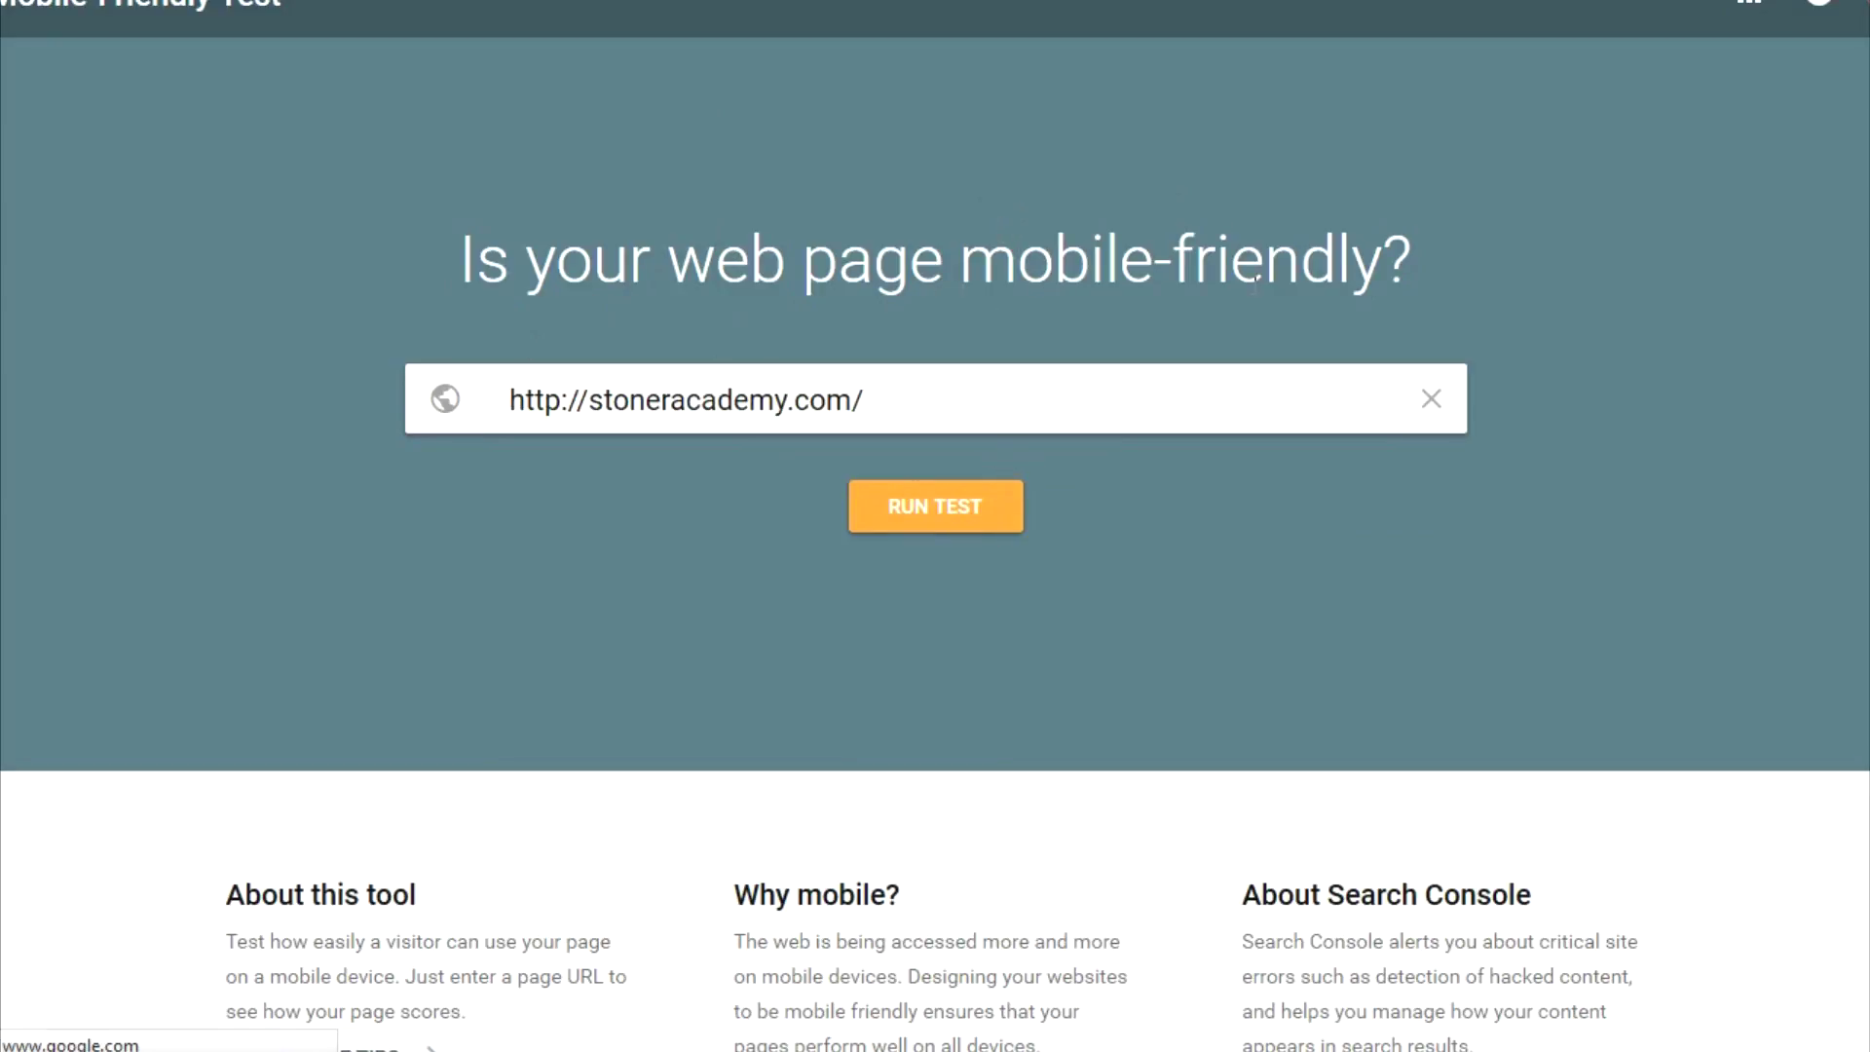
click(959, 514)
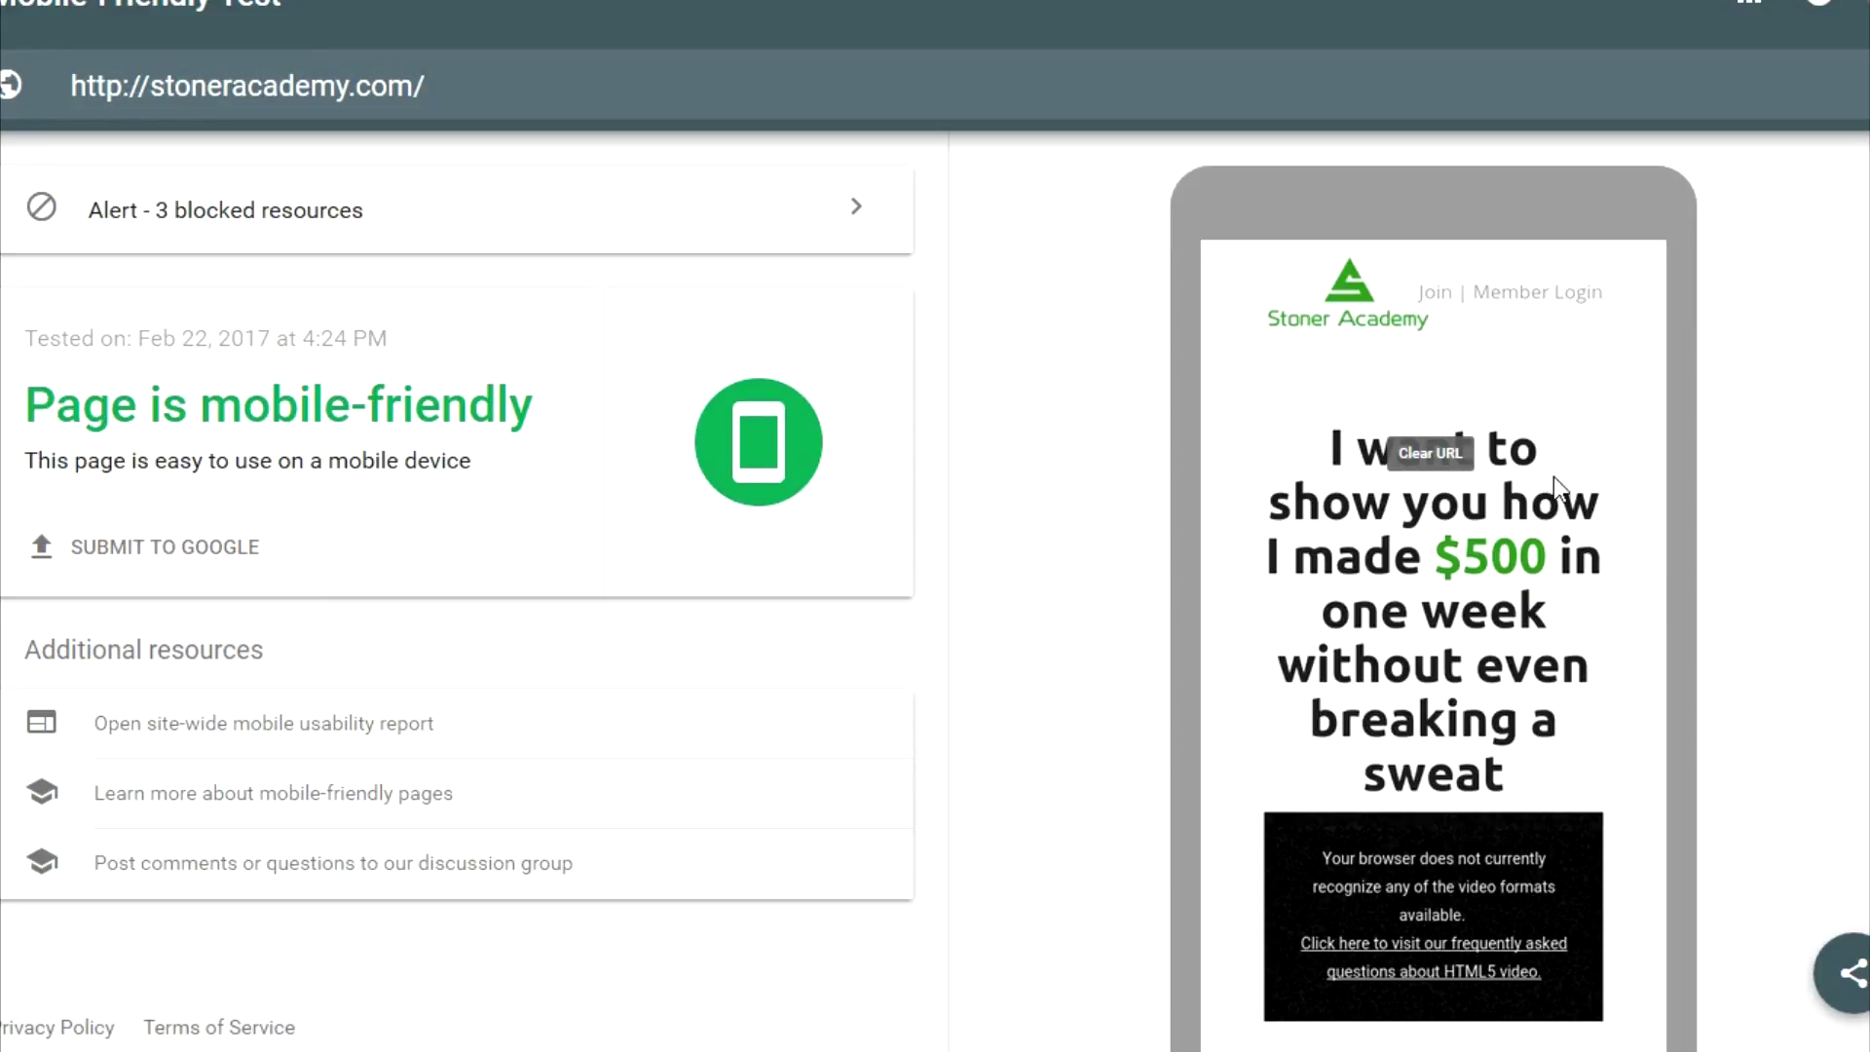
Scroll the stoneracademy.com phone preview up and down to inspect the rendered page
scroll(1549, 467, down, 1)
scroll(1537, 459, up, 1)
scroll(1350, 497, down, 1)
scroll(1350, 496, up, 1)
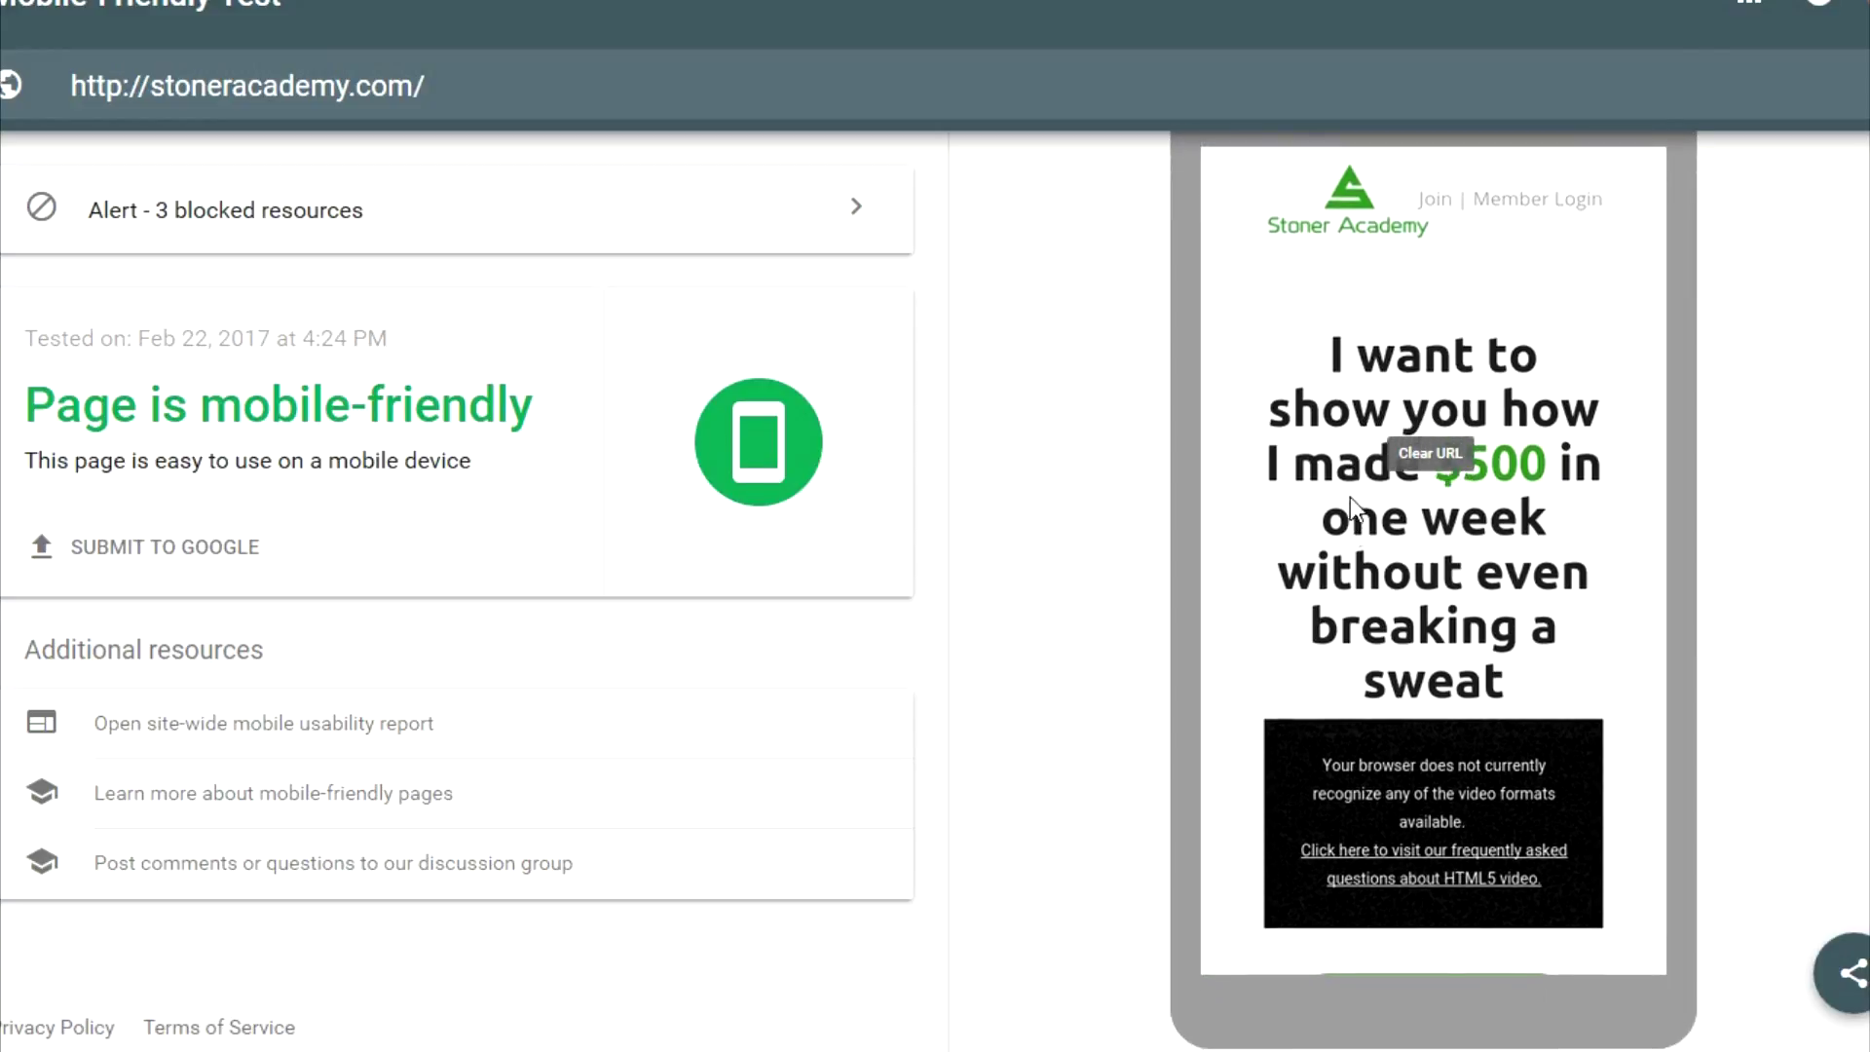
scroll(1354, 487, down, 1)
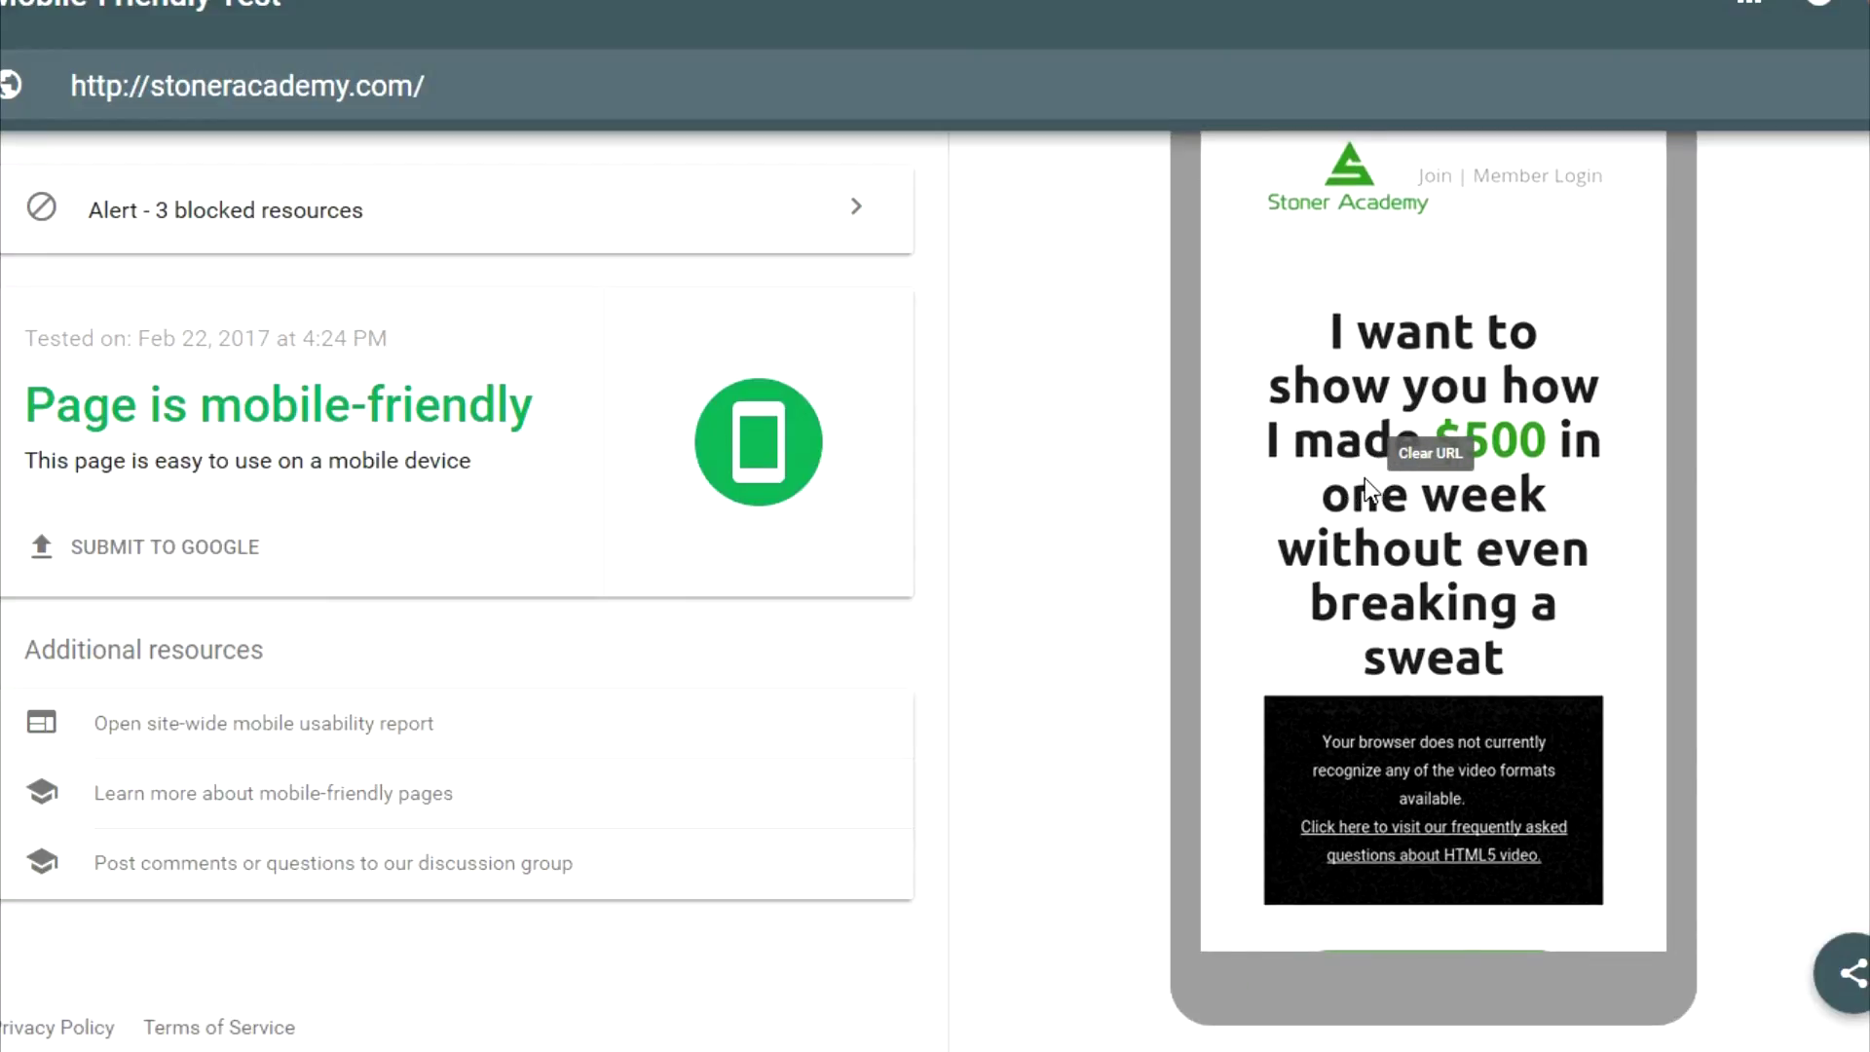
scroll(1211, 545, up, 1)
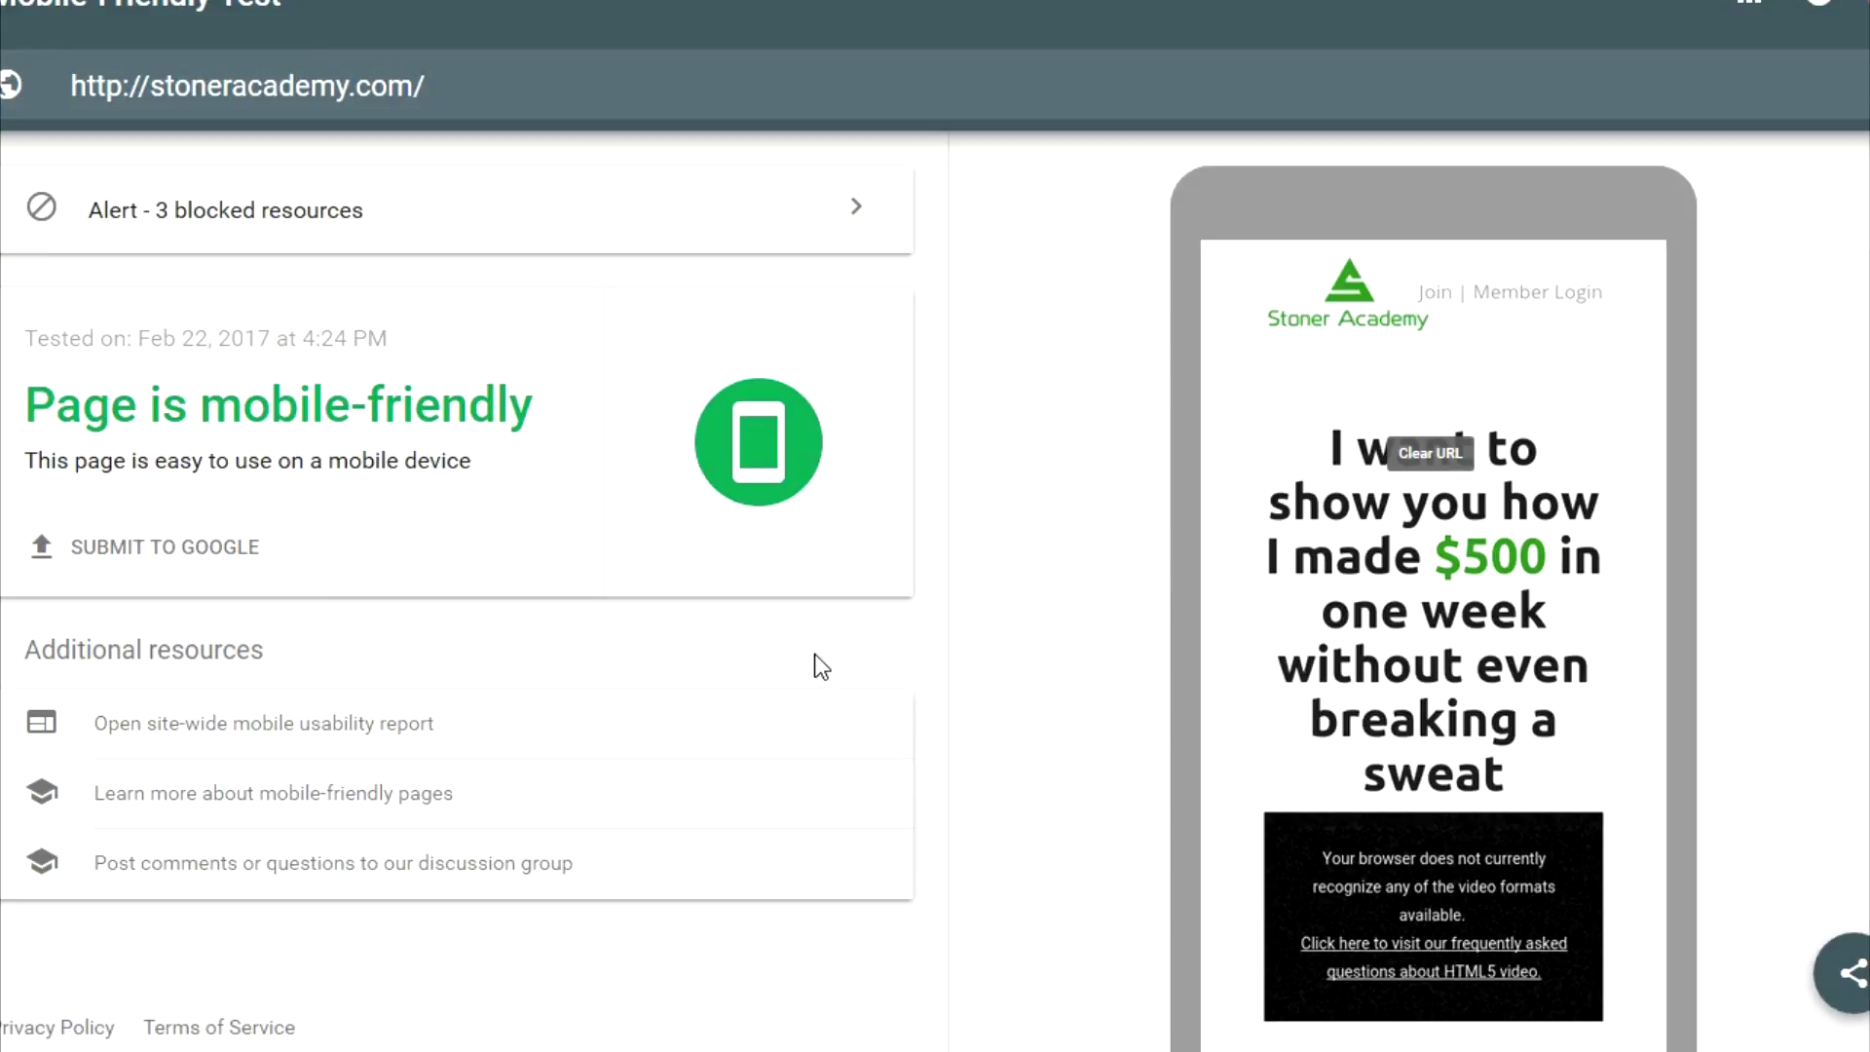
scroll(1439, 598, down, 1)
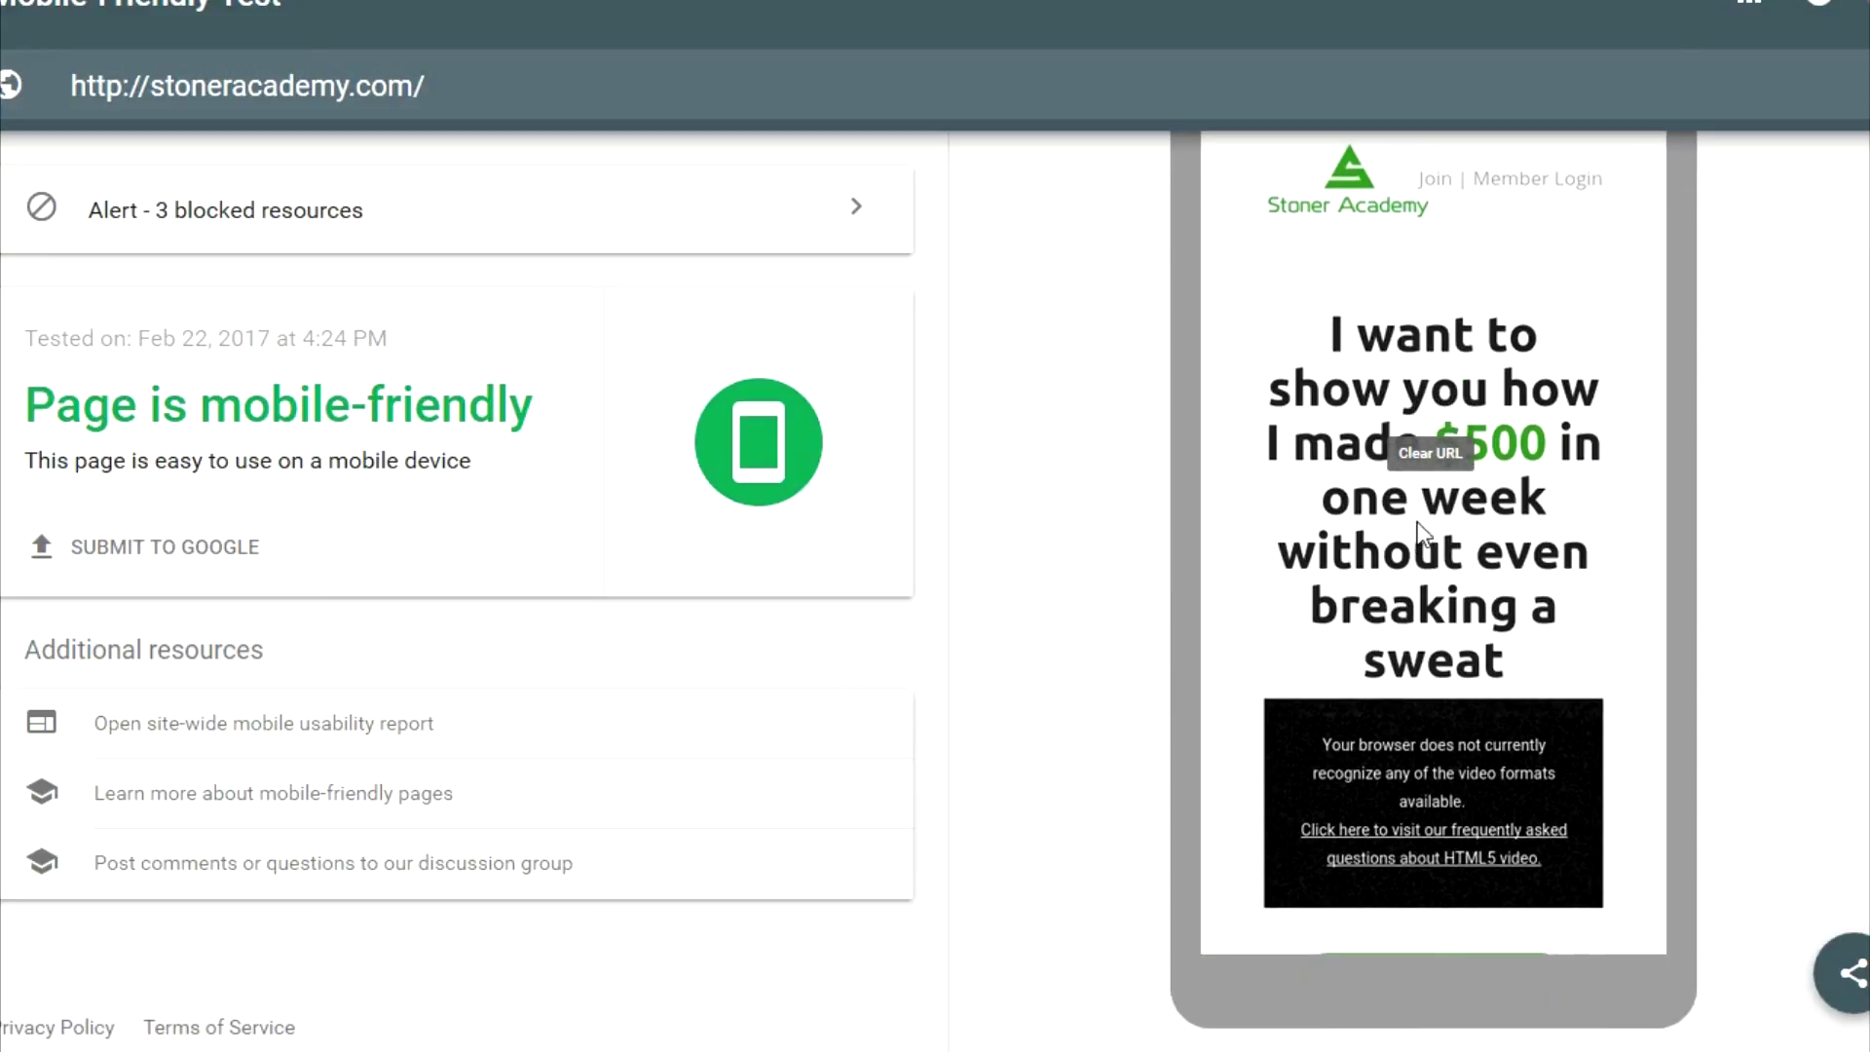
scroll(1522, 495, up, 1)
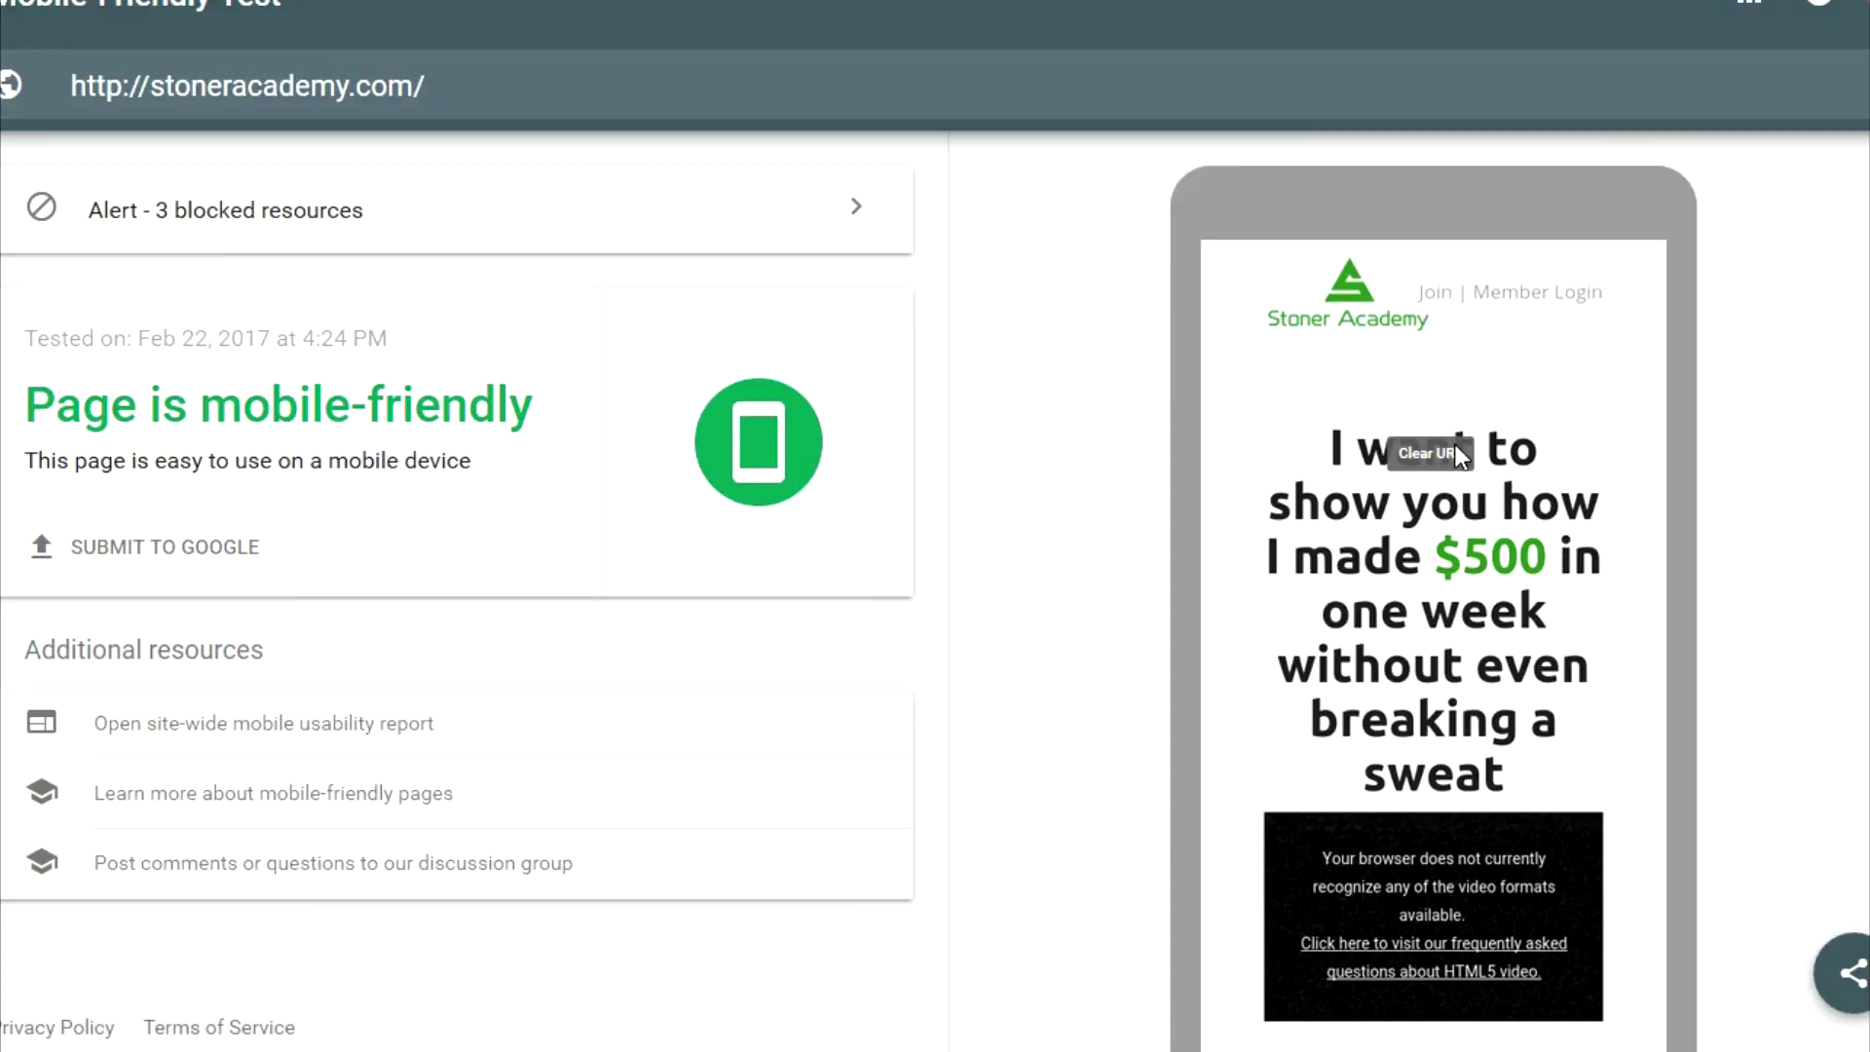
scroll(1465, 500, down, 1)
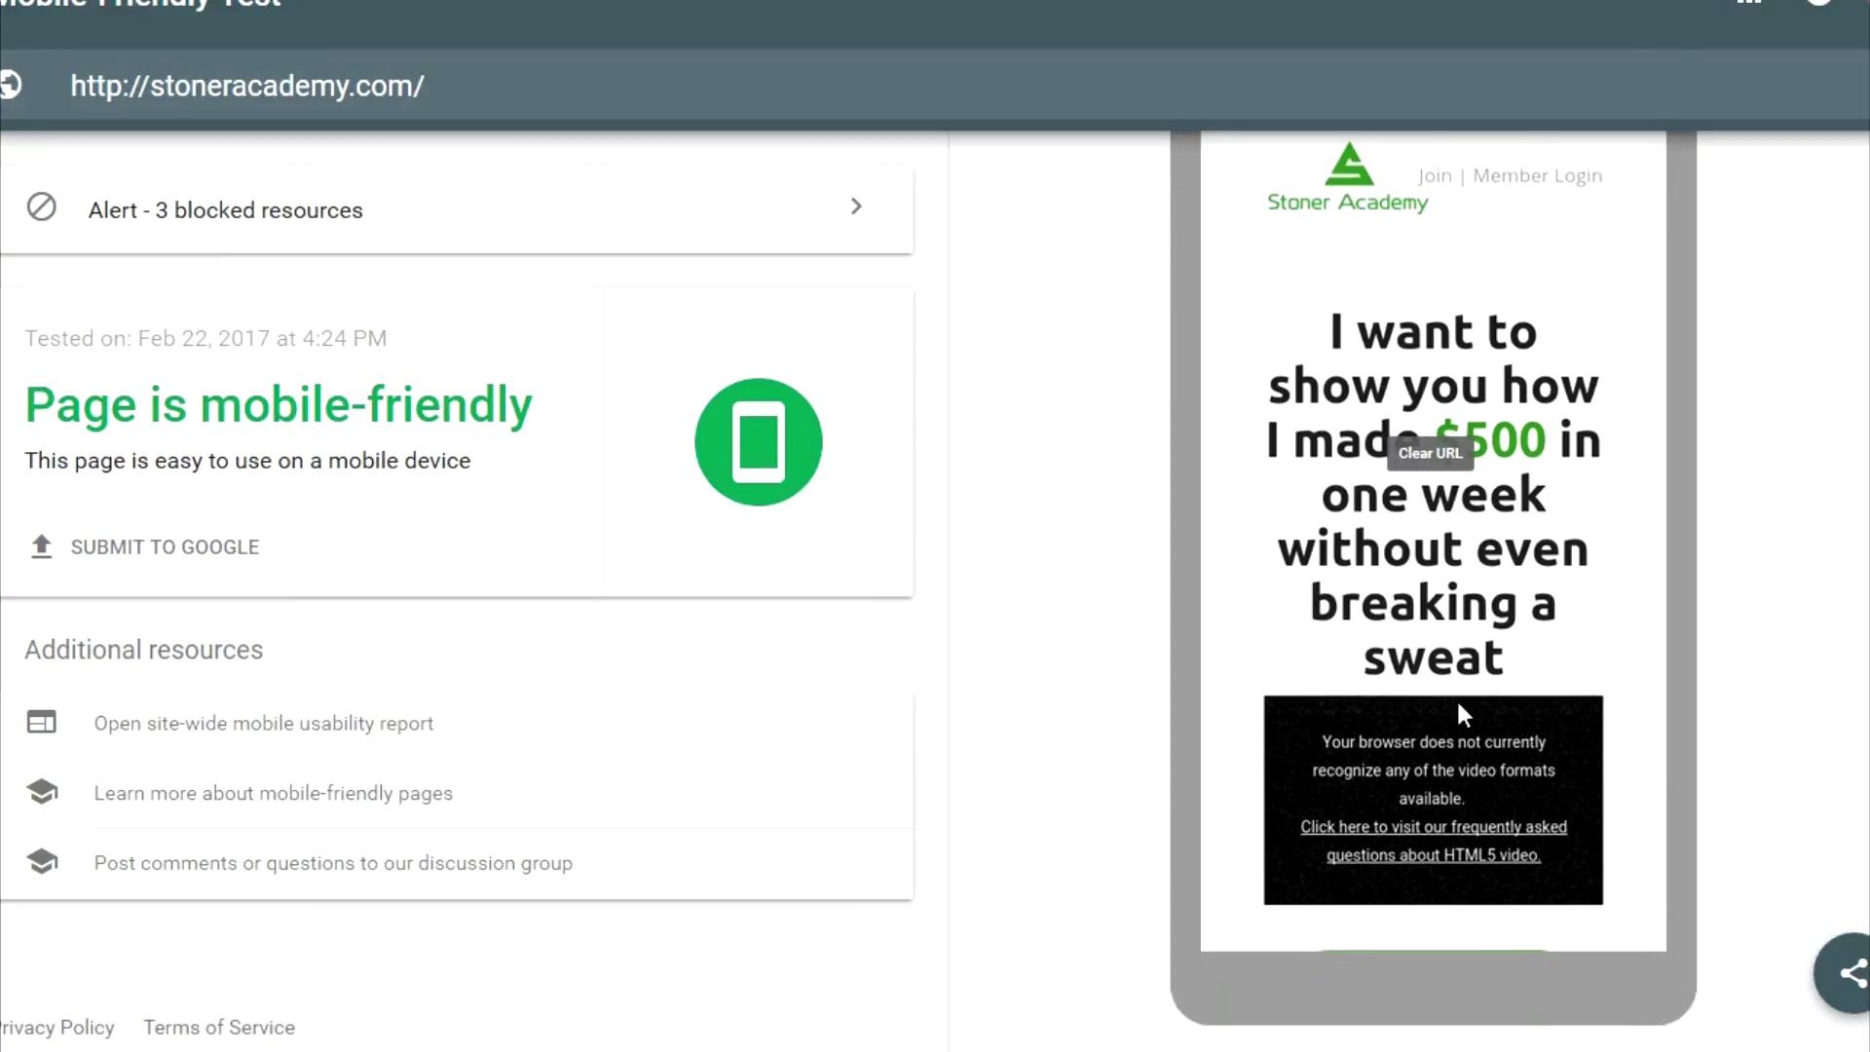
scroll(1464, 751, up, 1)
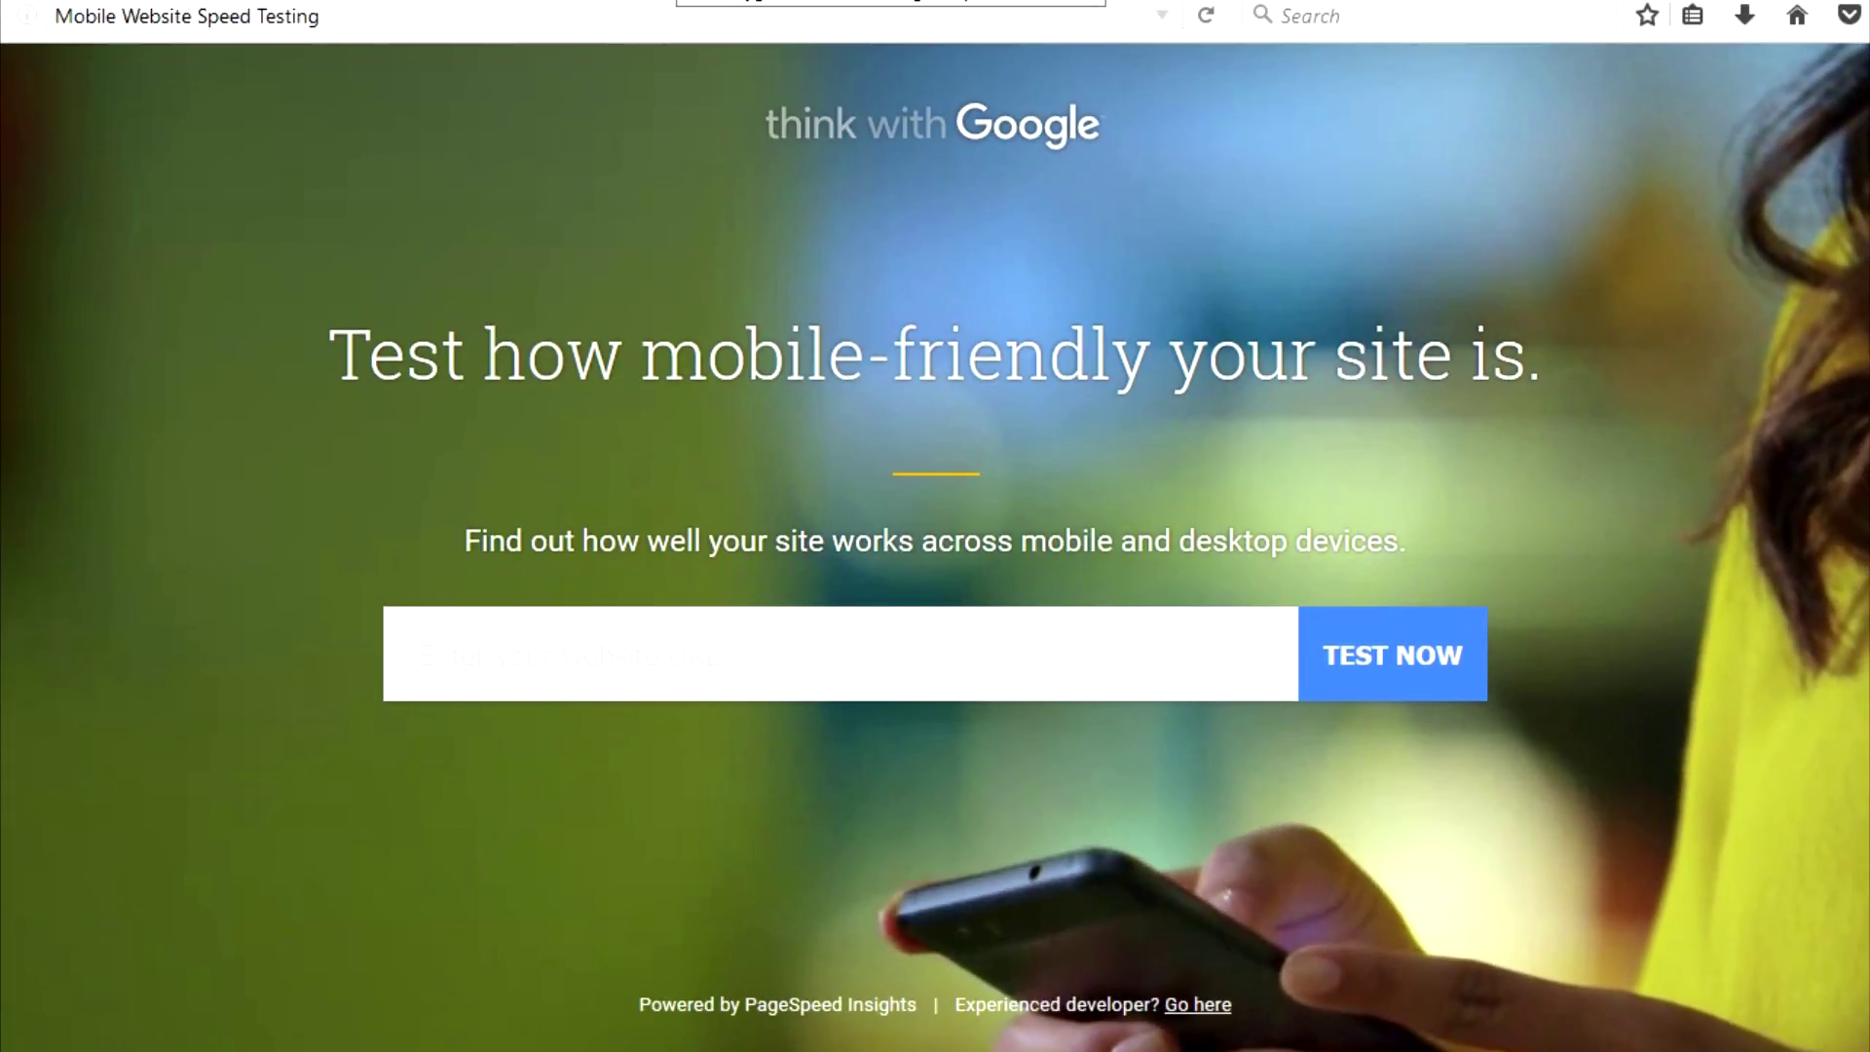
text(s)
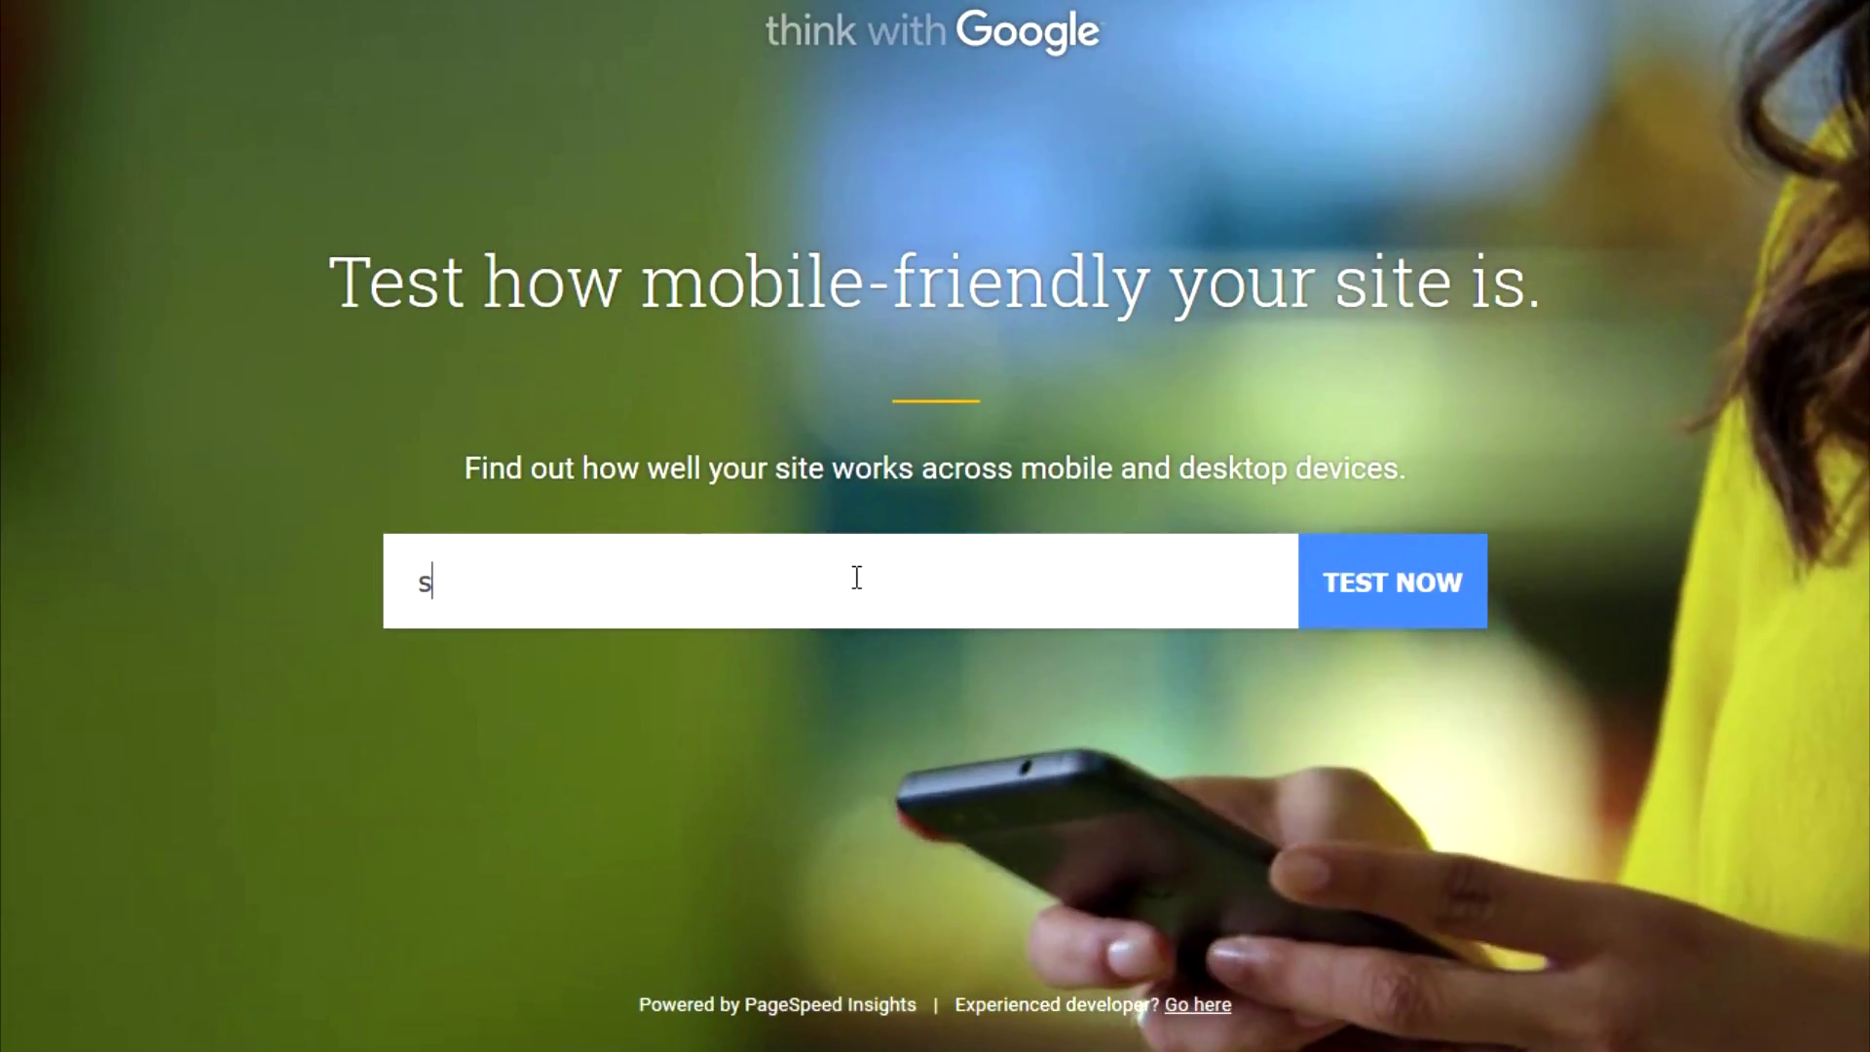
text(toner)
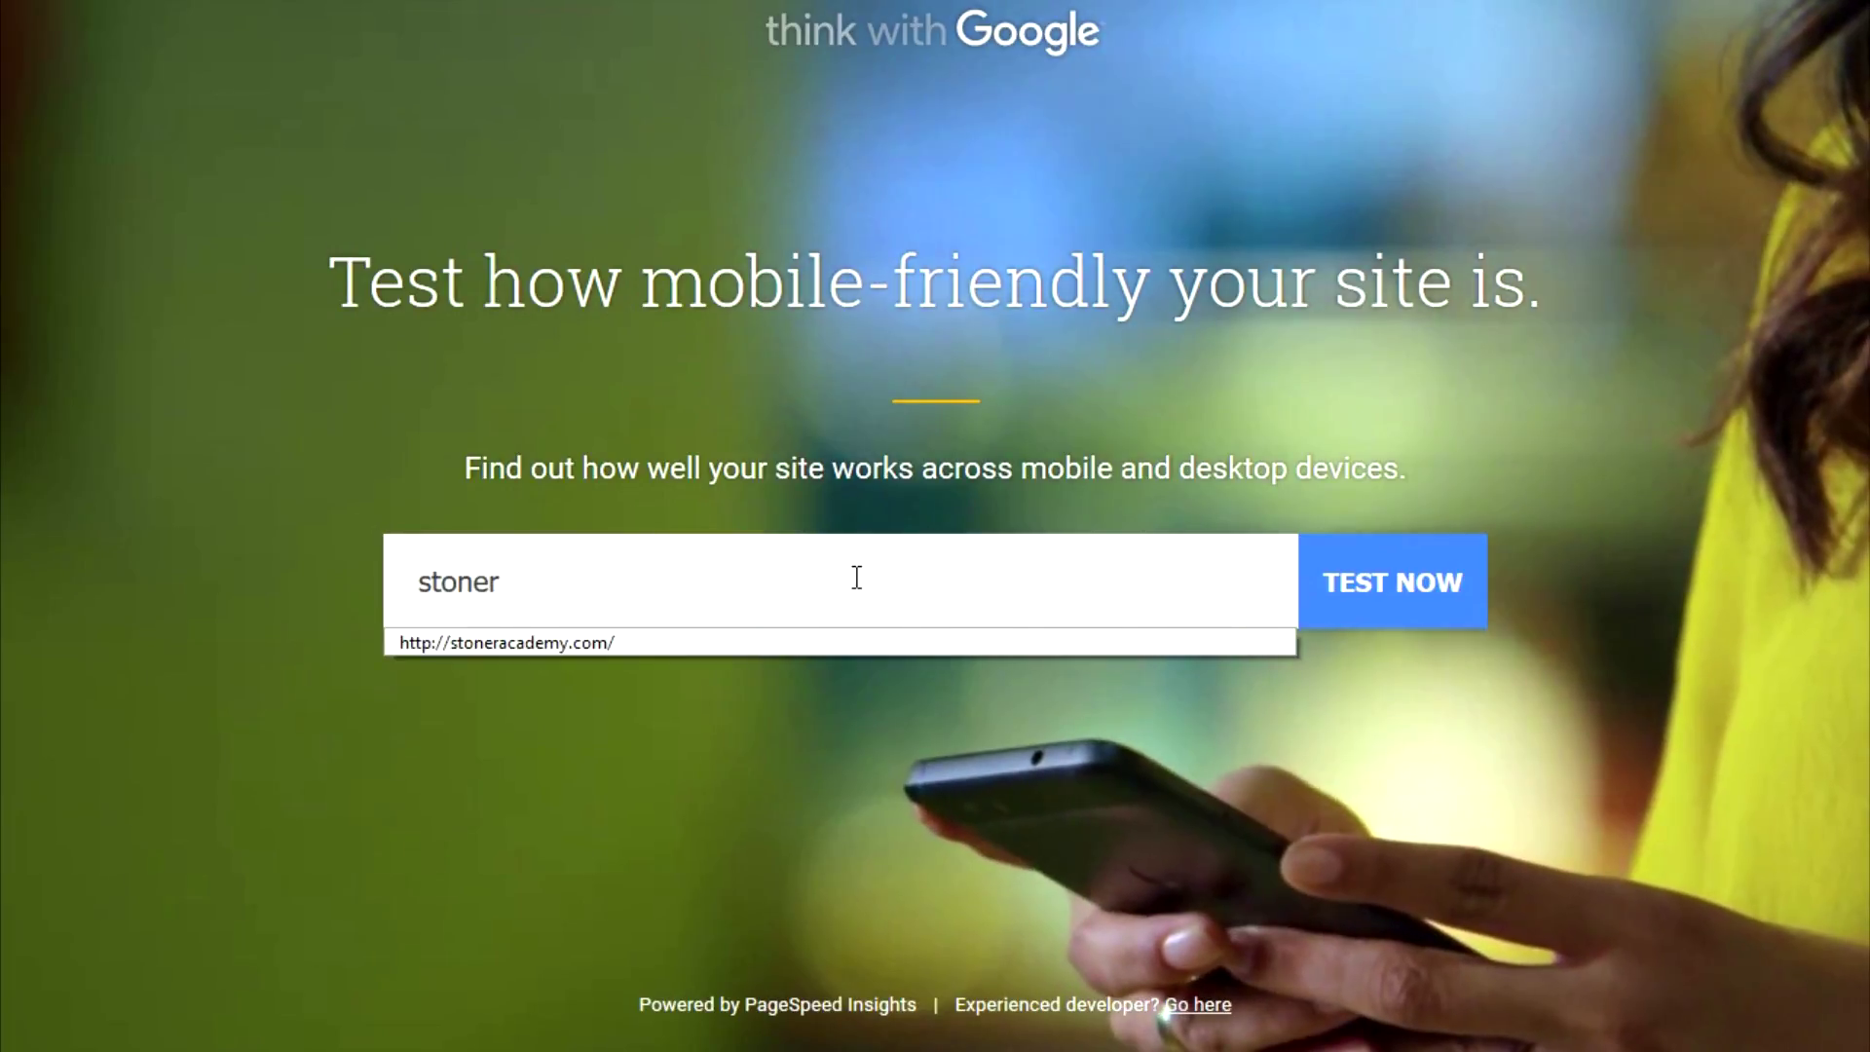
key(Down)
key(Return)
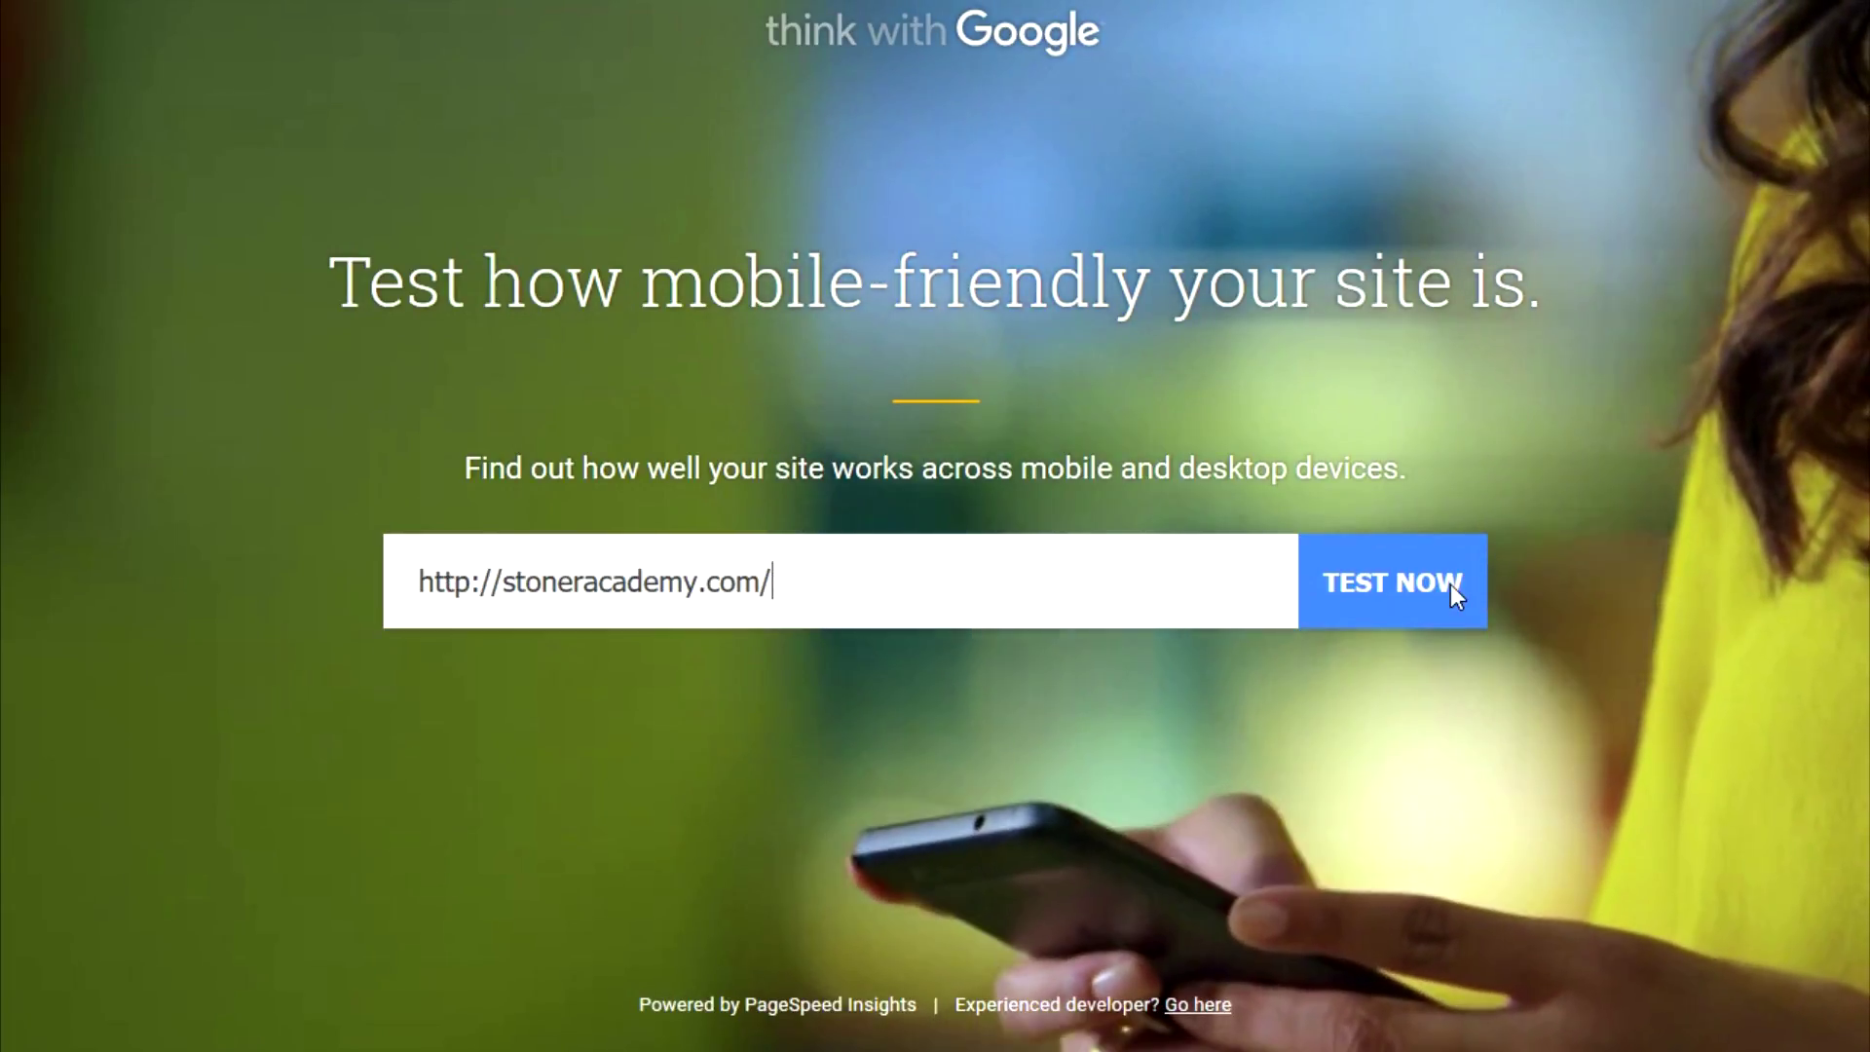
click(1452, 584)
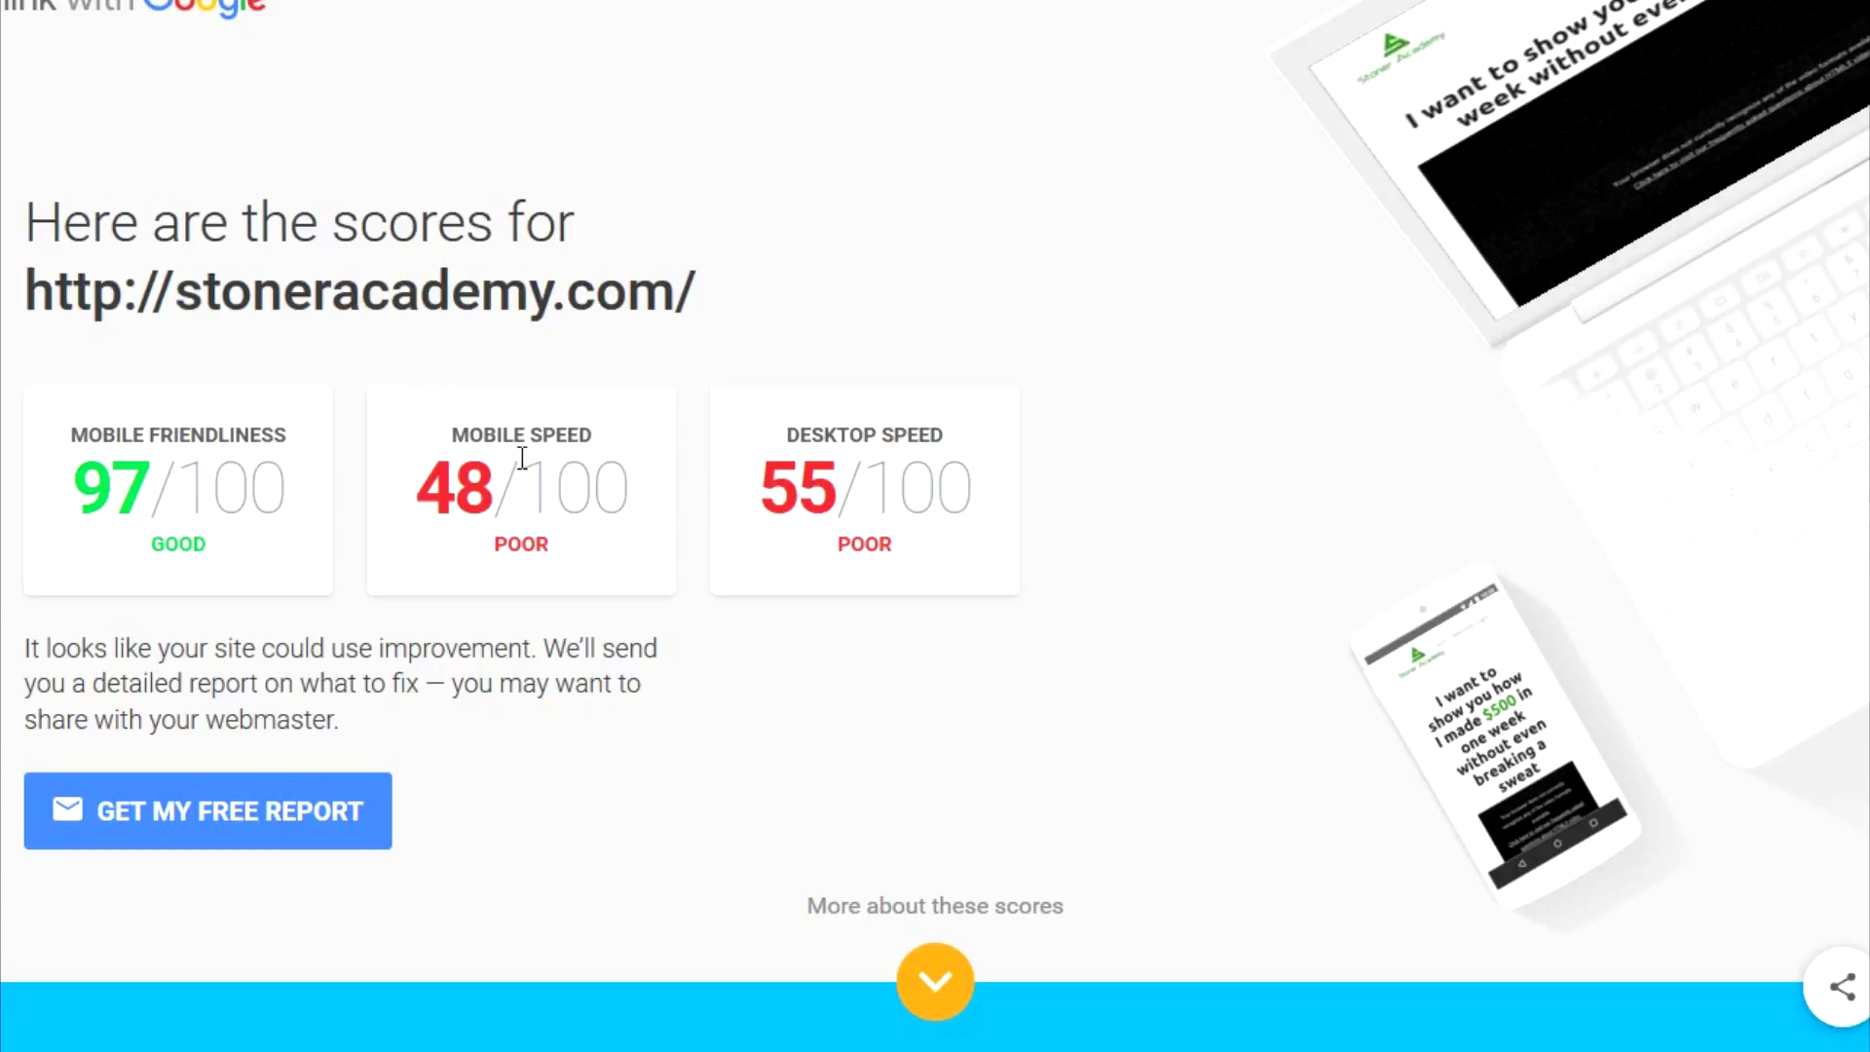
Jump to the 48/100 mobile speed section and show its list of fixes
scroll(647, 421, down, 3)
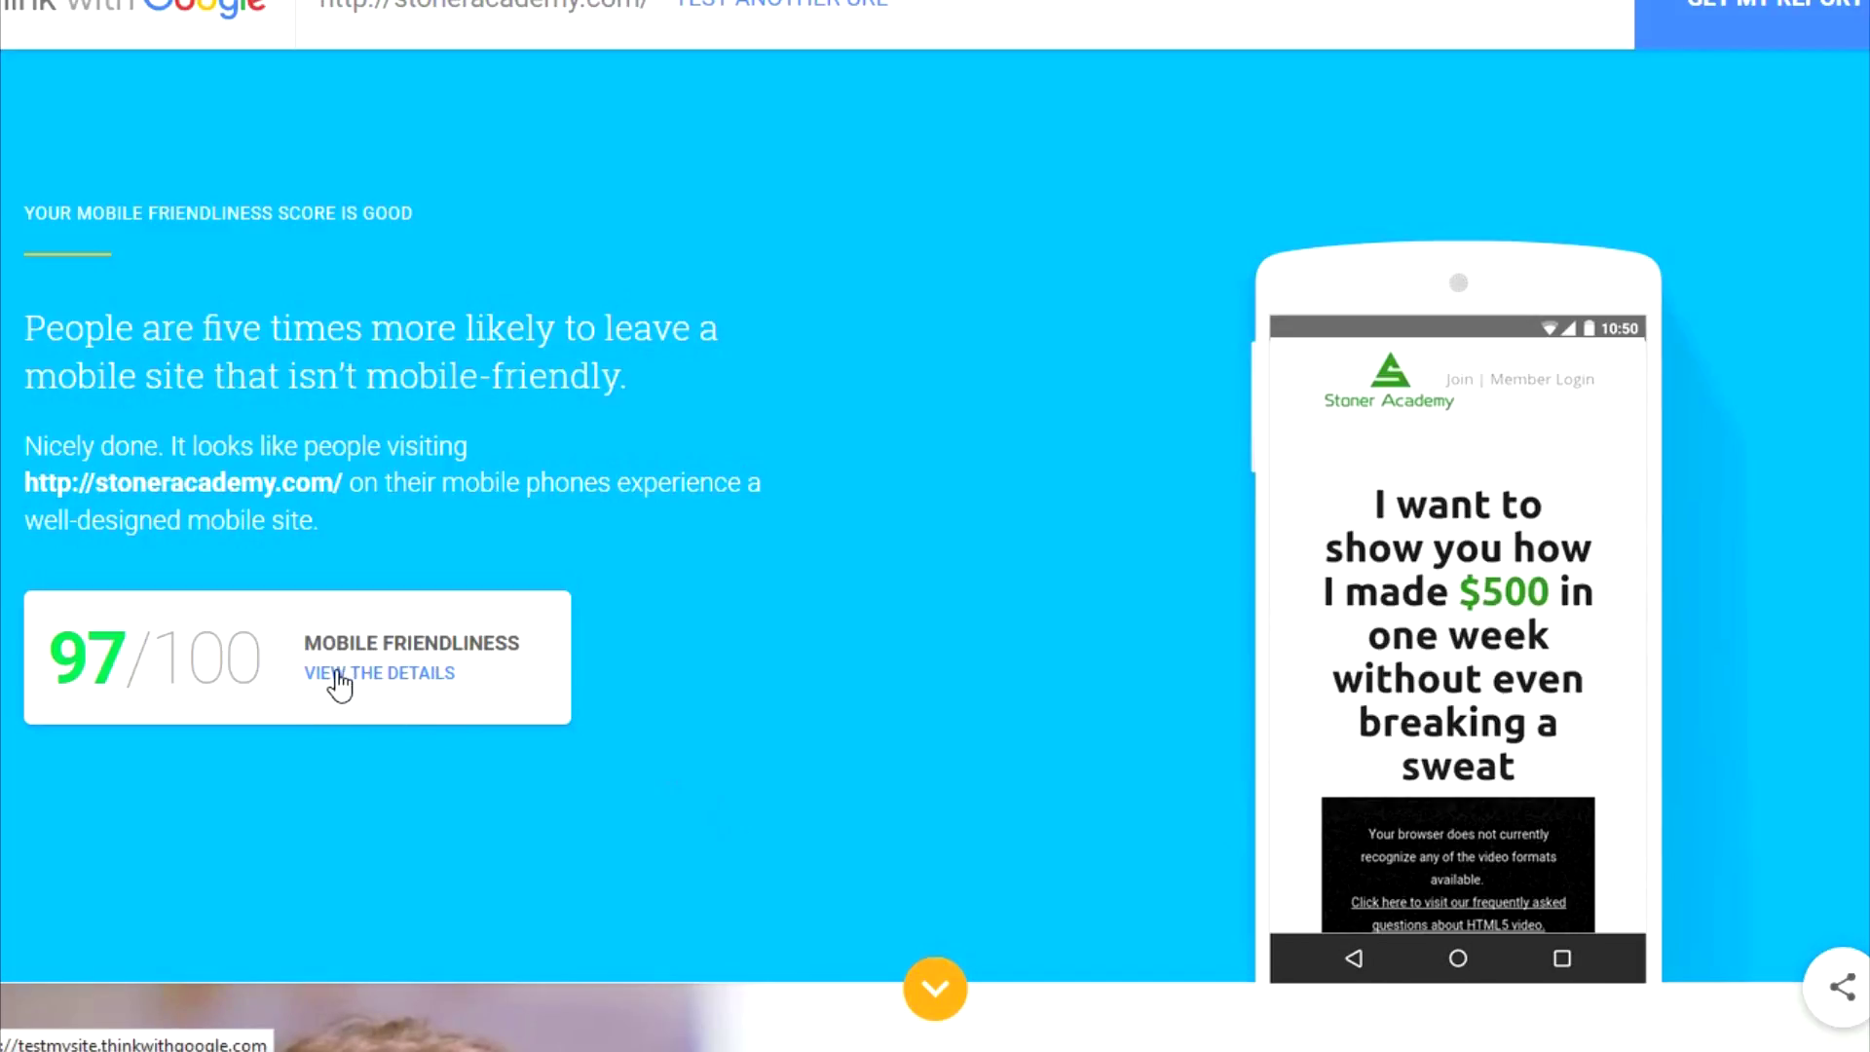
click(938, 992)
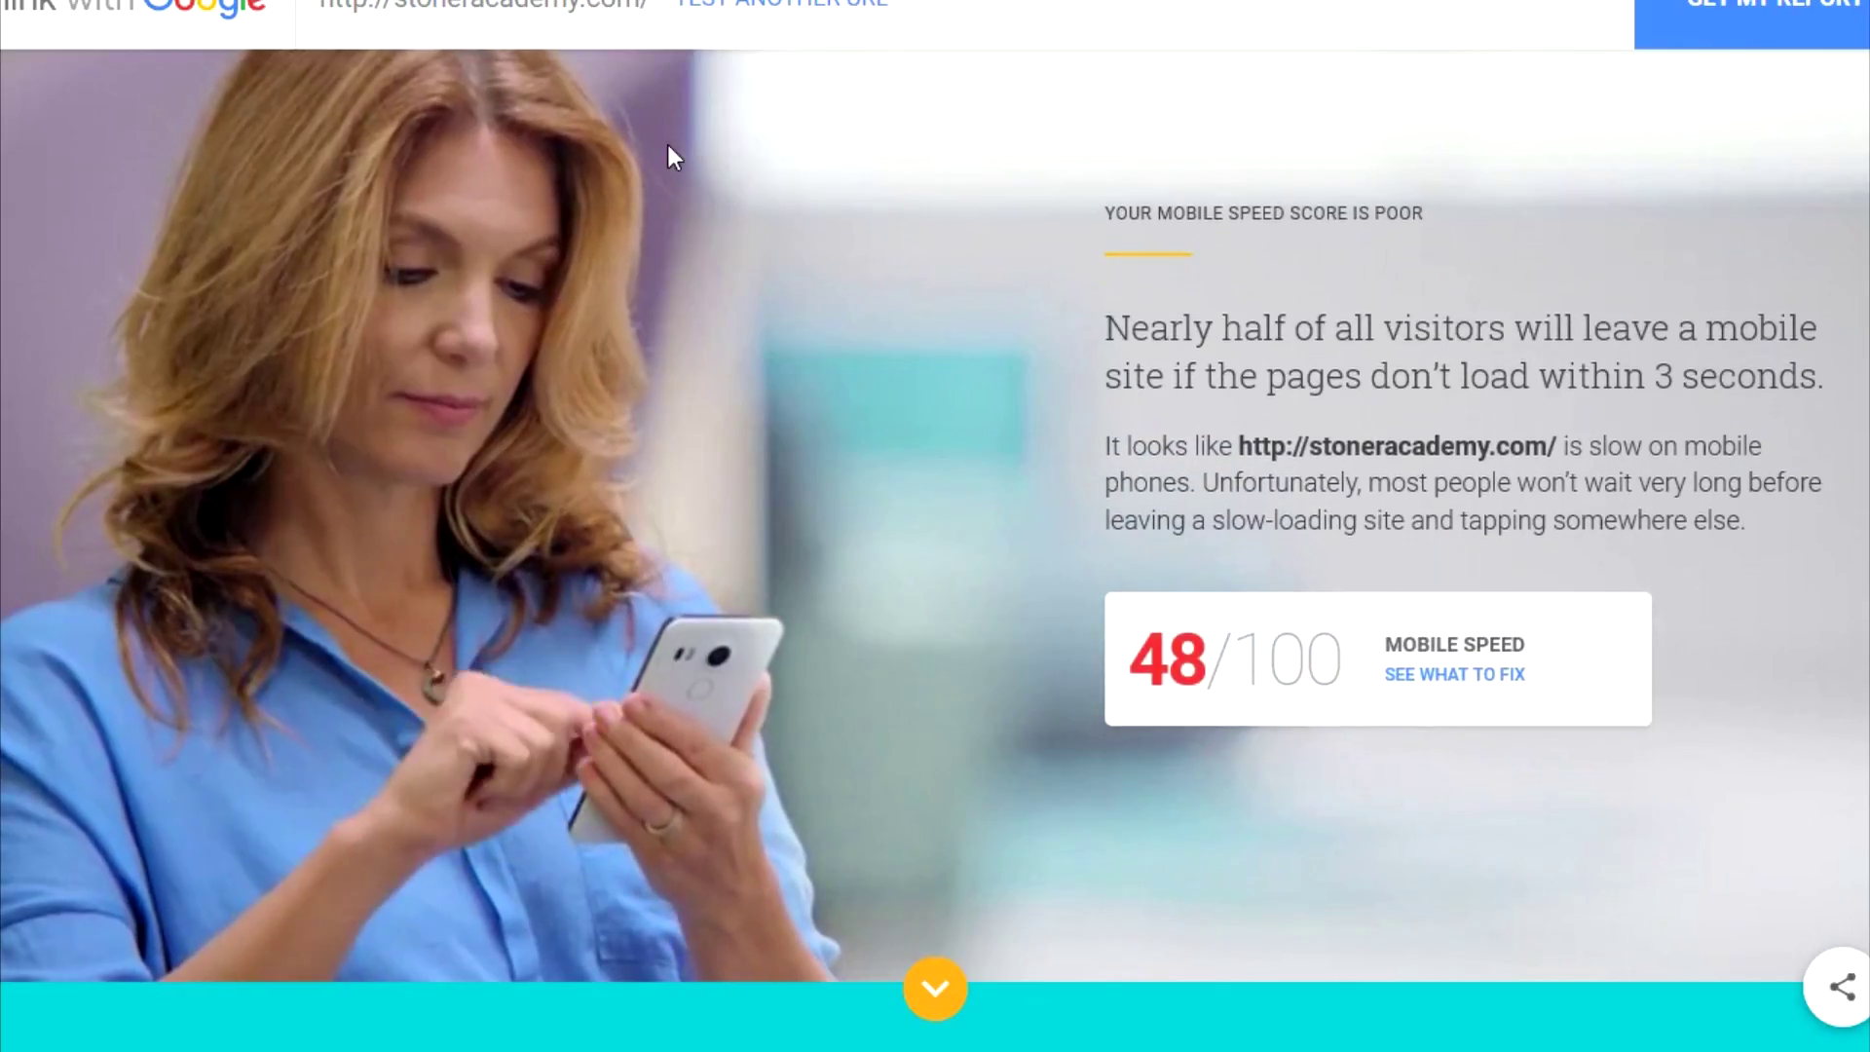
click(1442, 680)
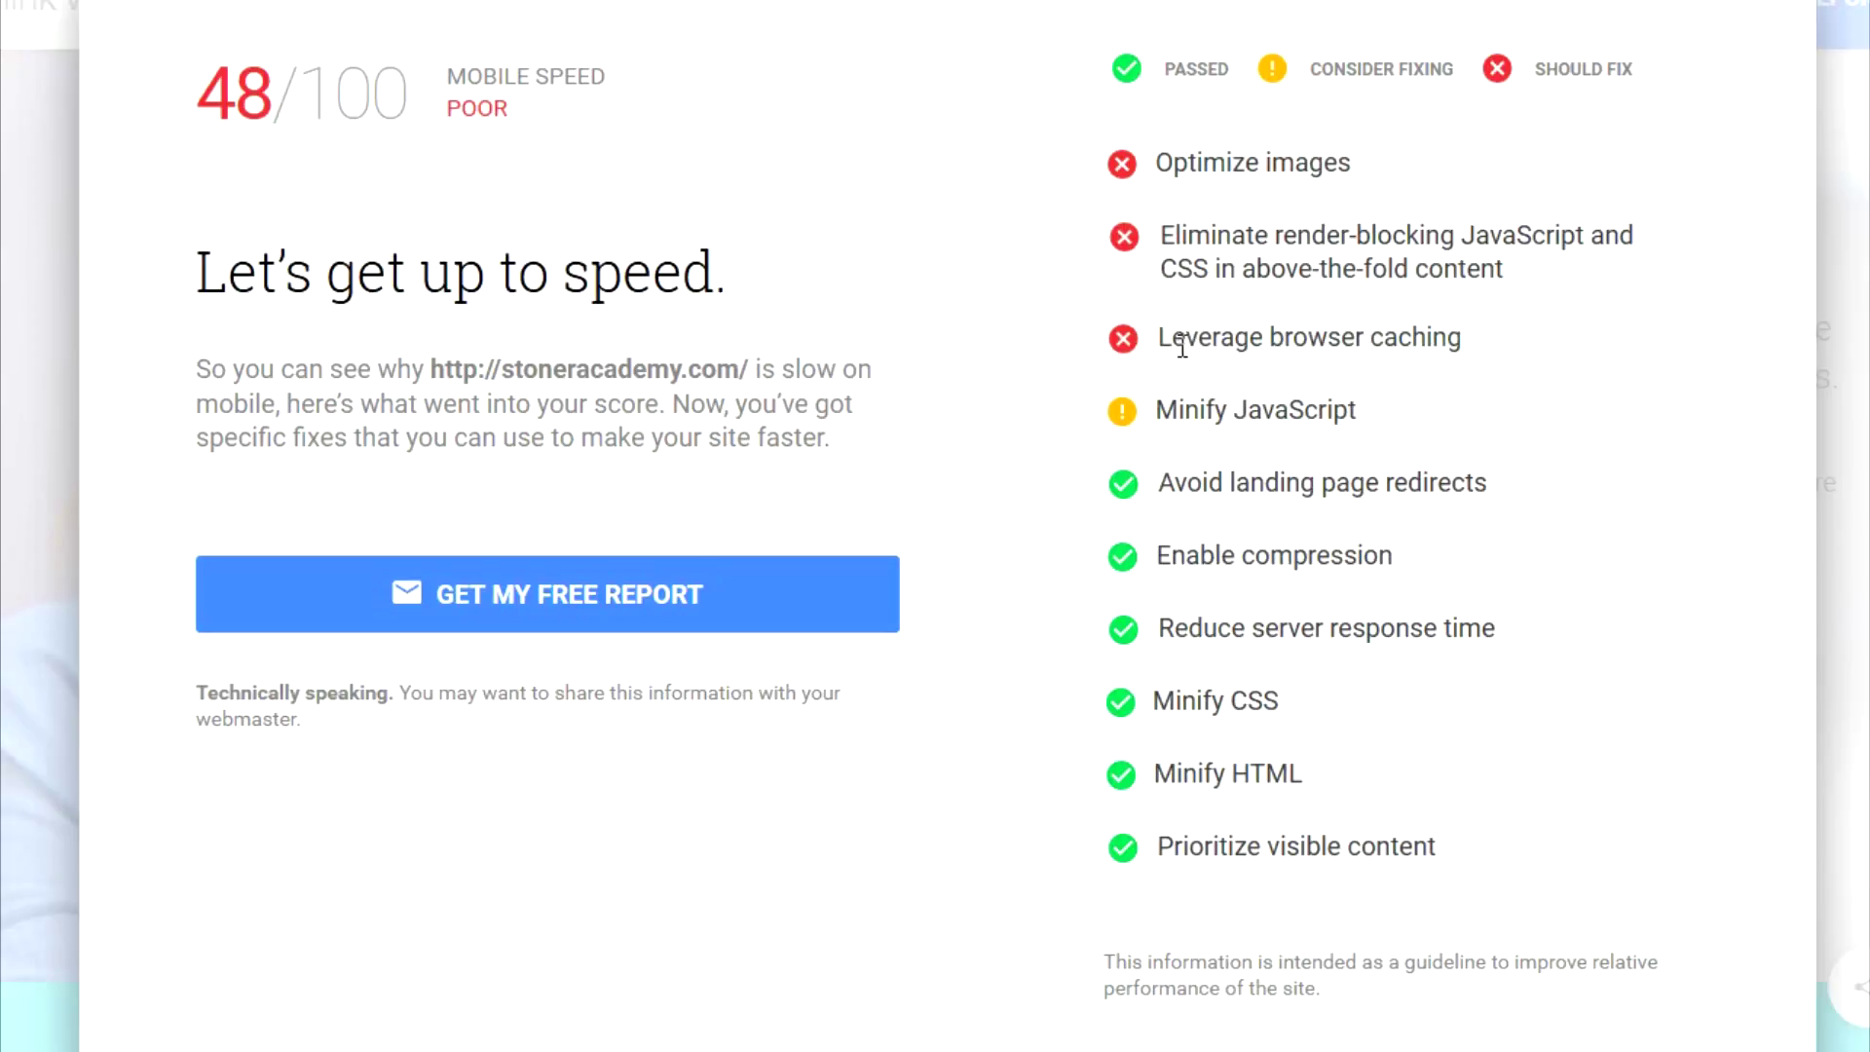
Highlight the Leverage browser caching item in the mobile speed fixes list
drag(1181, 340, 1381, 333)
click(1404, 336)
drag(1161, 336, 1449, 336)
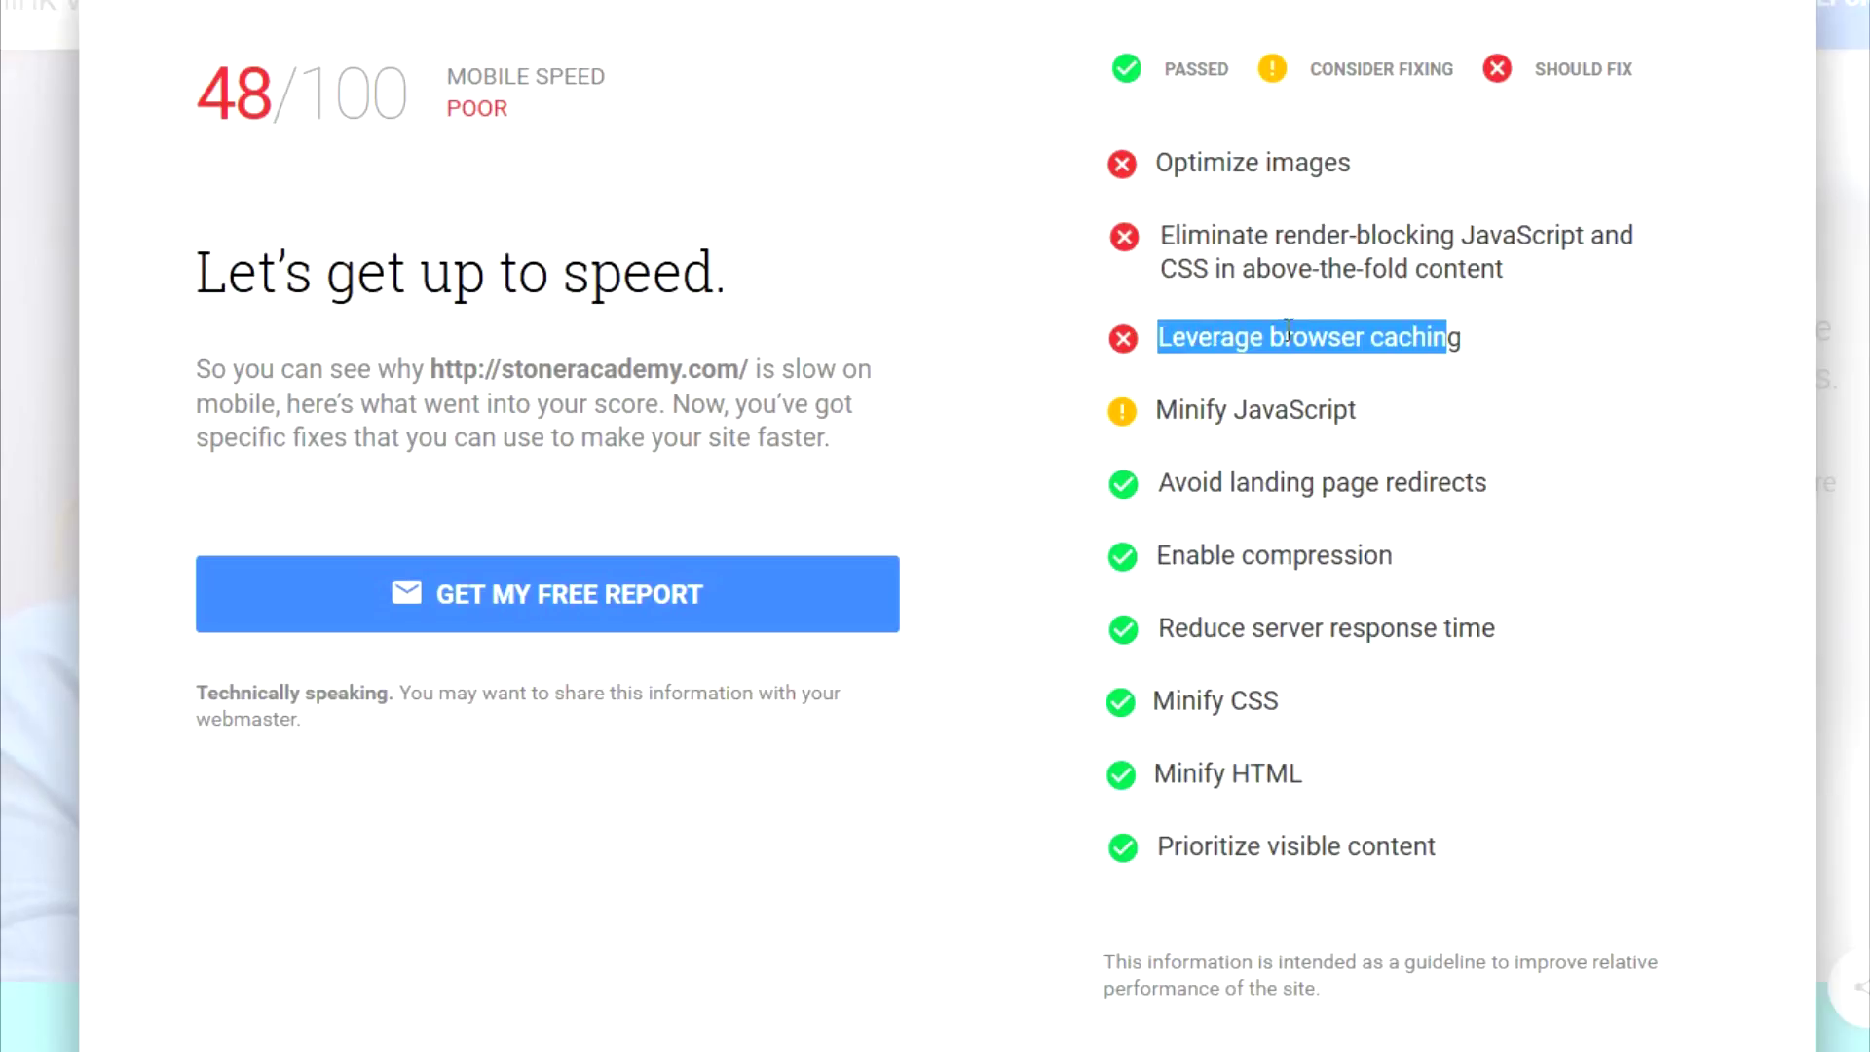
drag(1461, 334, 1141, 363)
click(1166, 162)
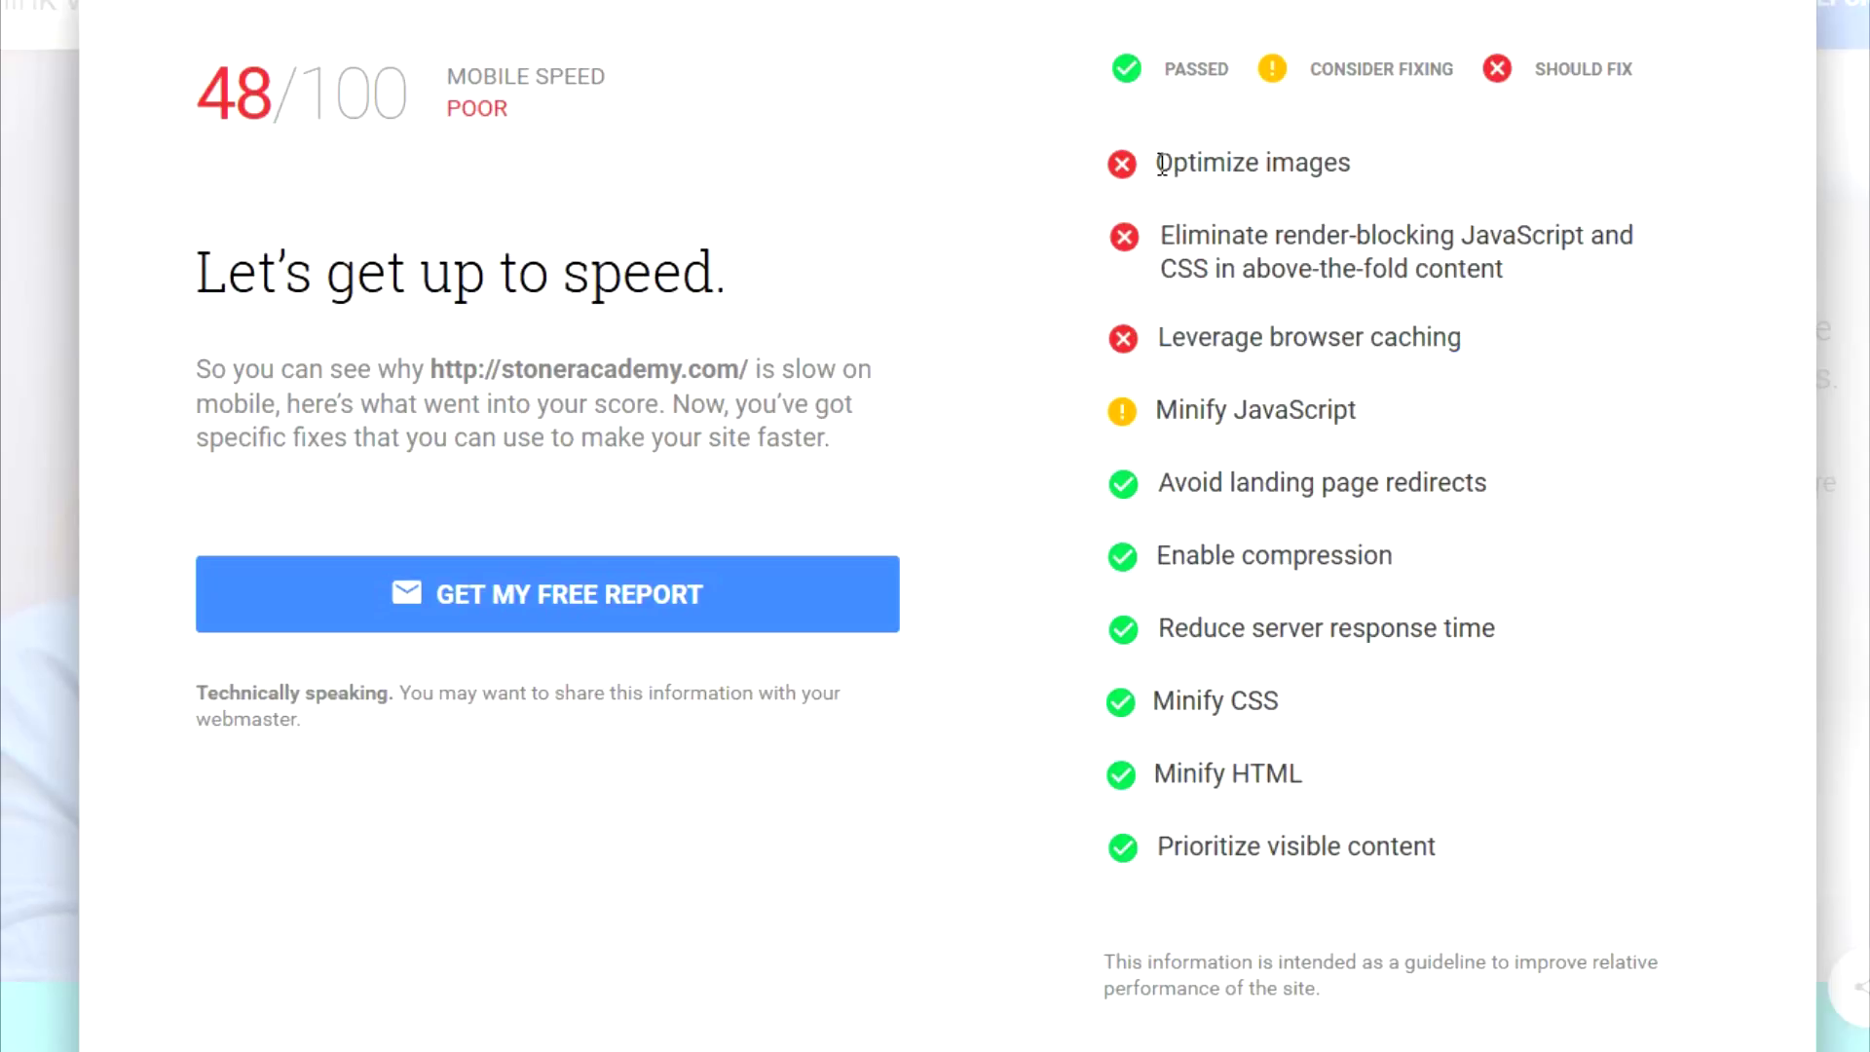
Highlight the Optimize images and render-blocking JavaScript fixes, then close the report and scroll down
drag(1166, 162, 1354, 164)
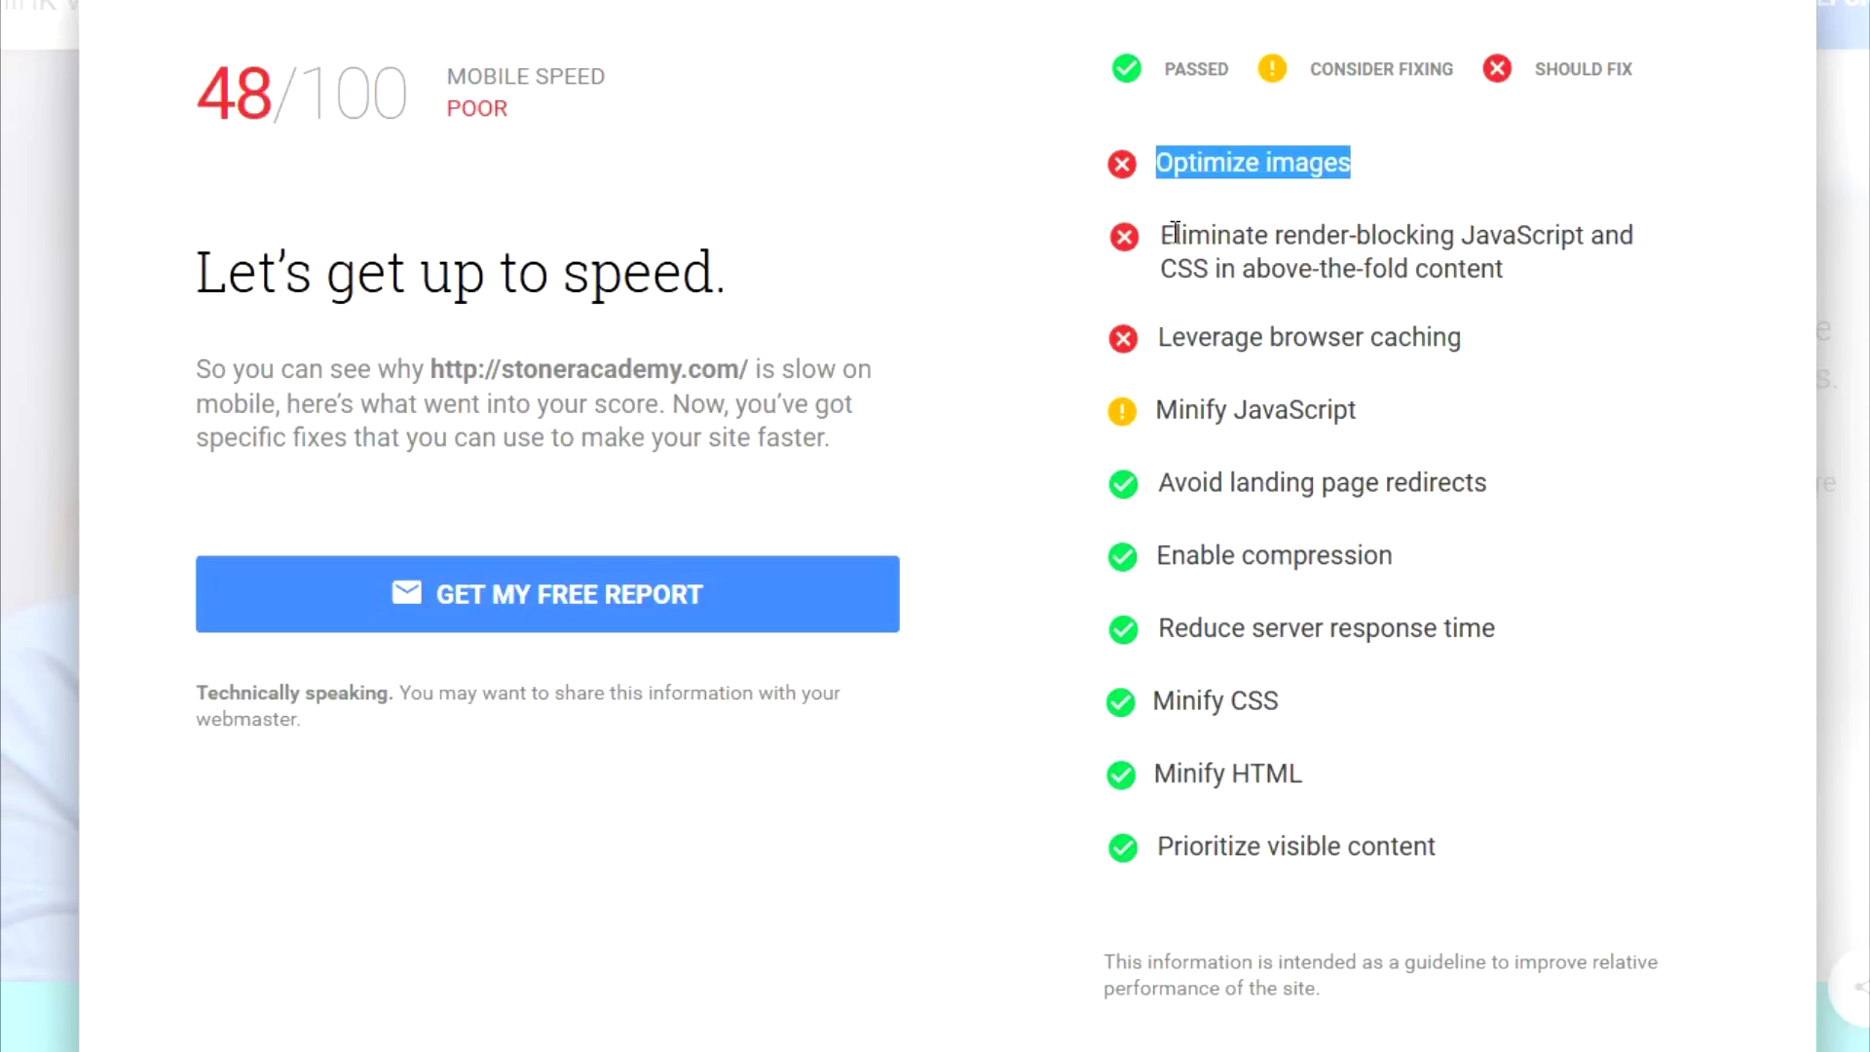
drag(1164, 239, 1424, 234)
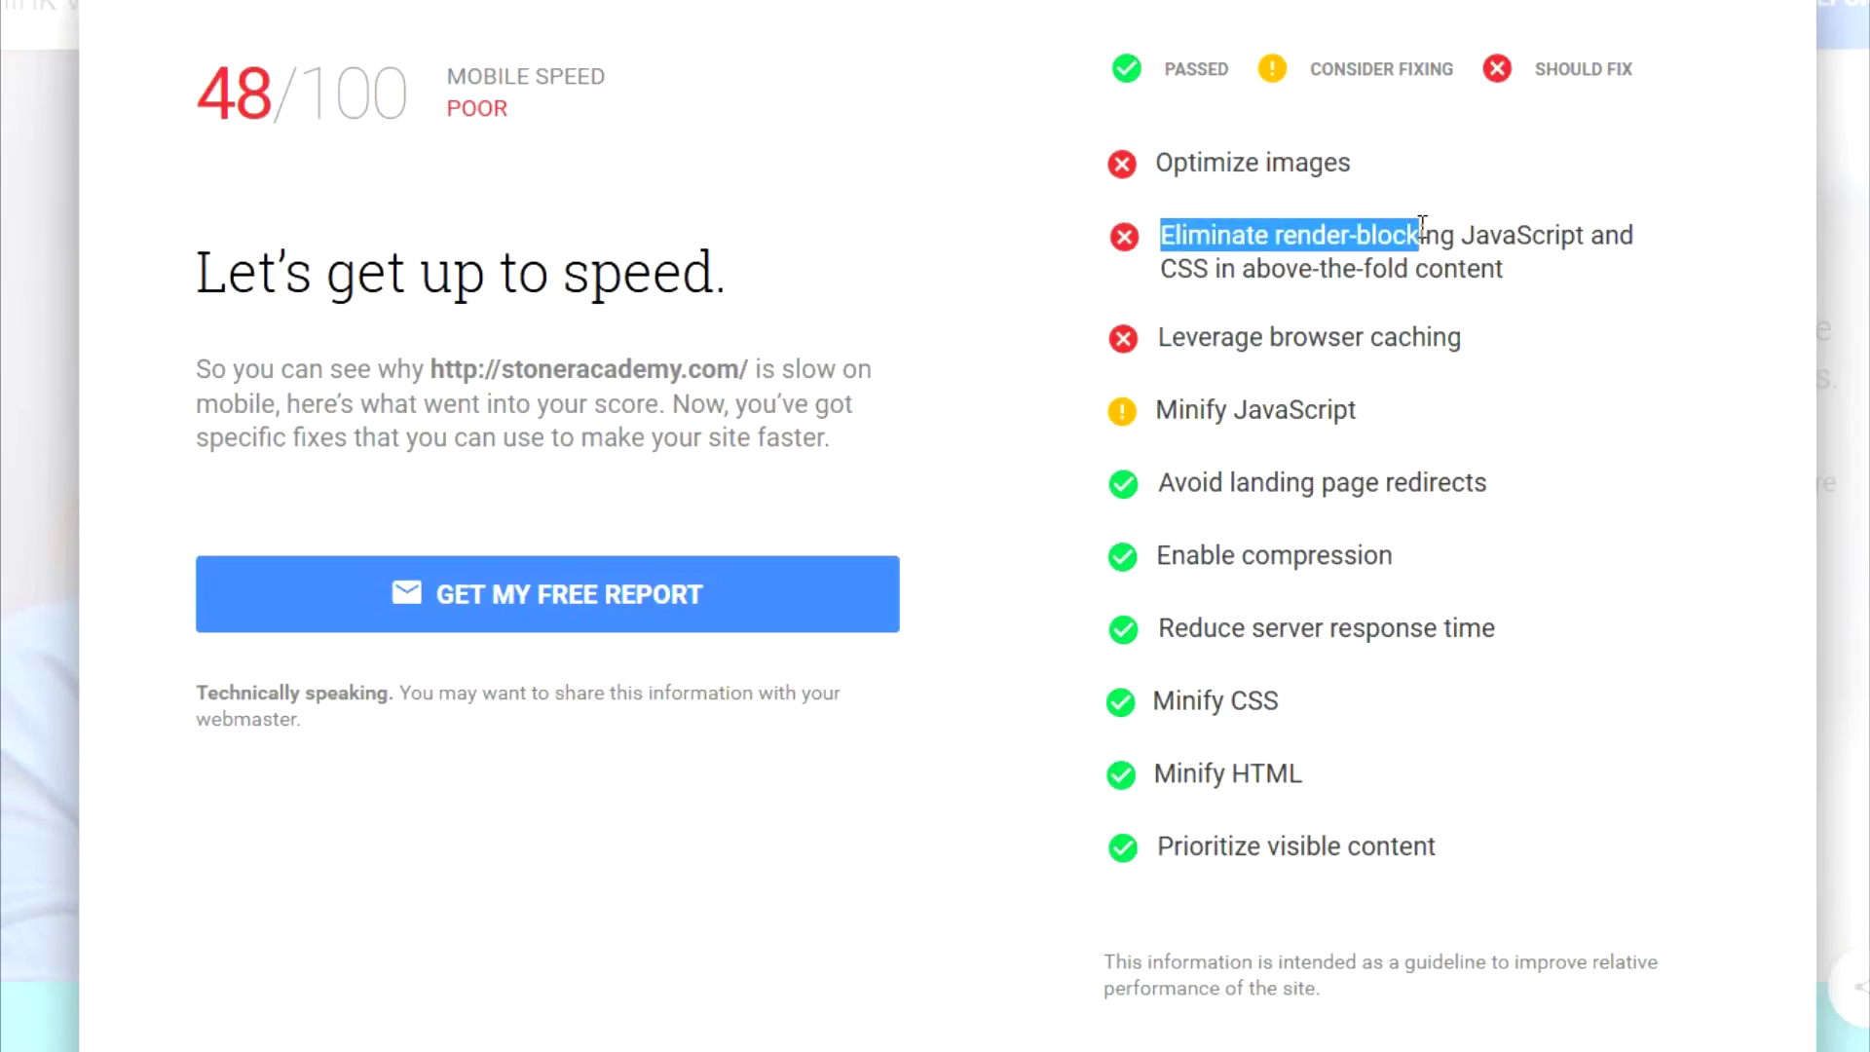
click(560, 623)
scroll(899, 302, down, 2)
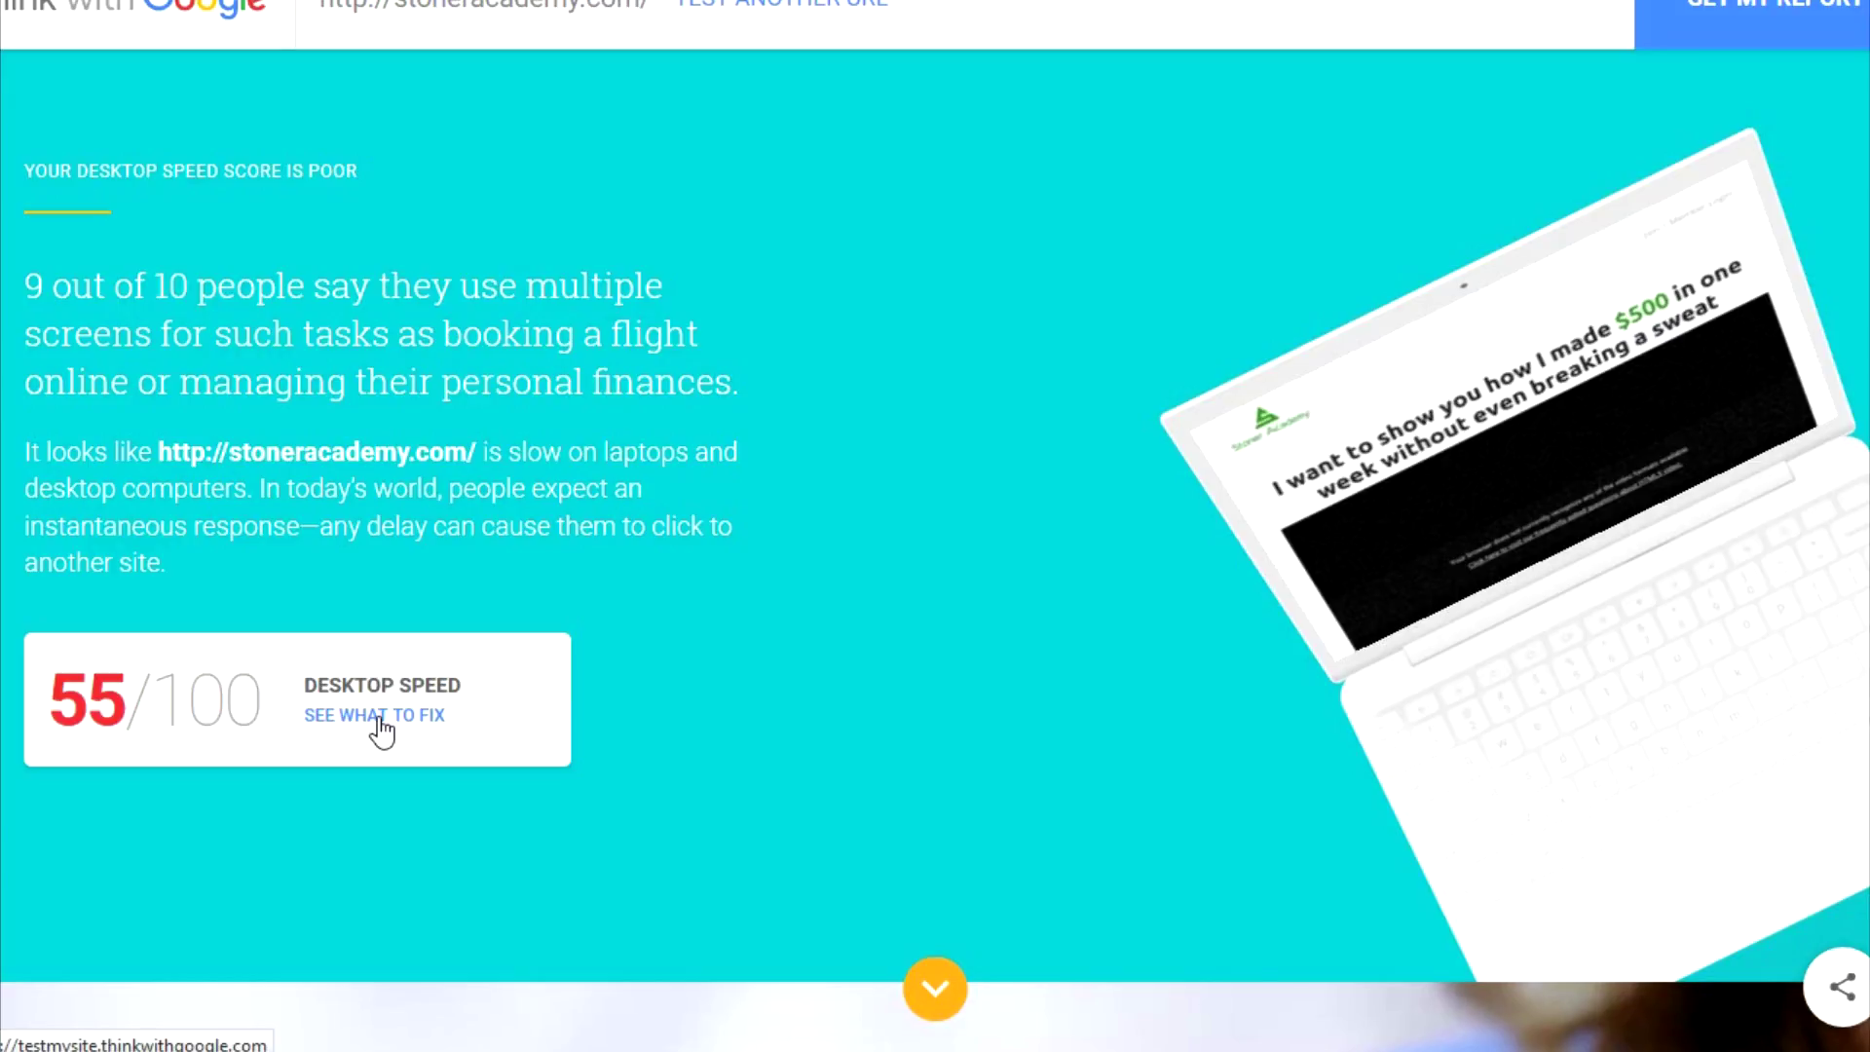
Review the desktop speed fixes list, then close it and scroll the results page
click(381, 729)
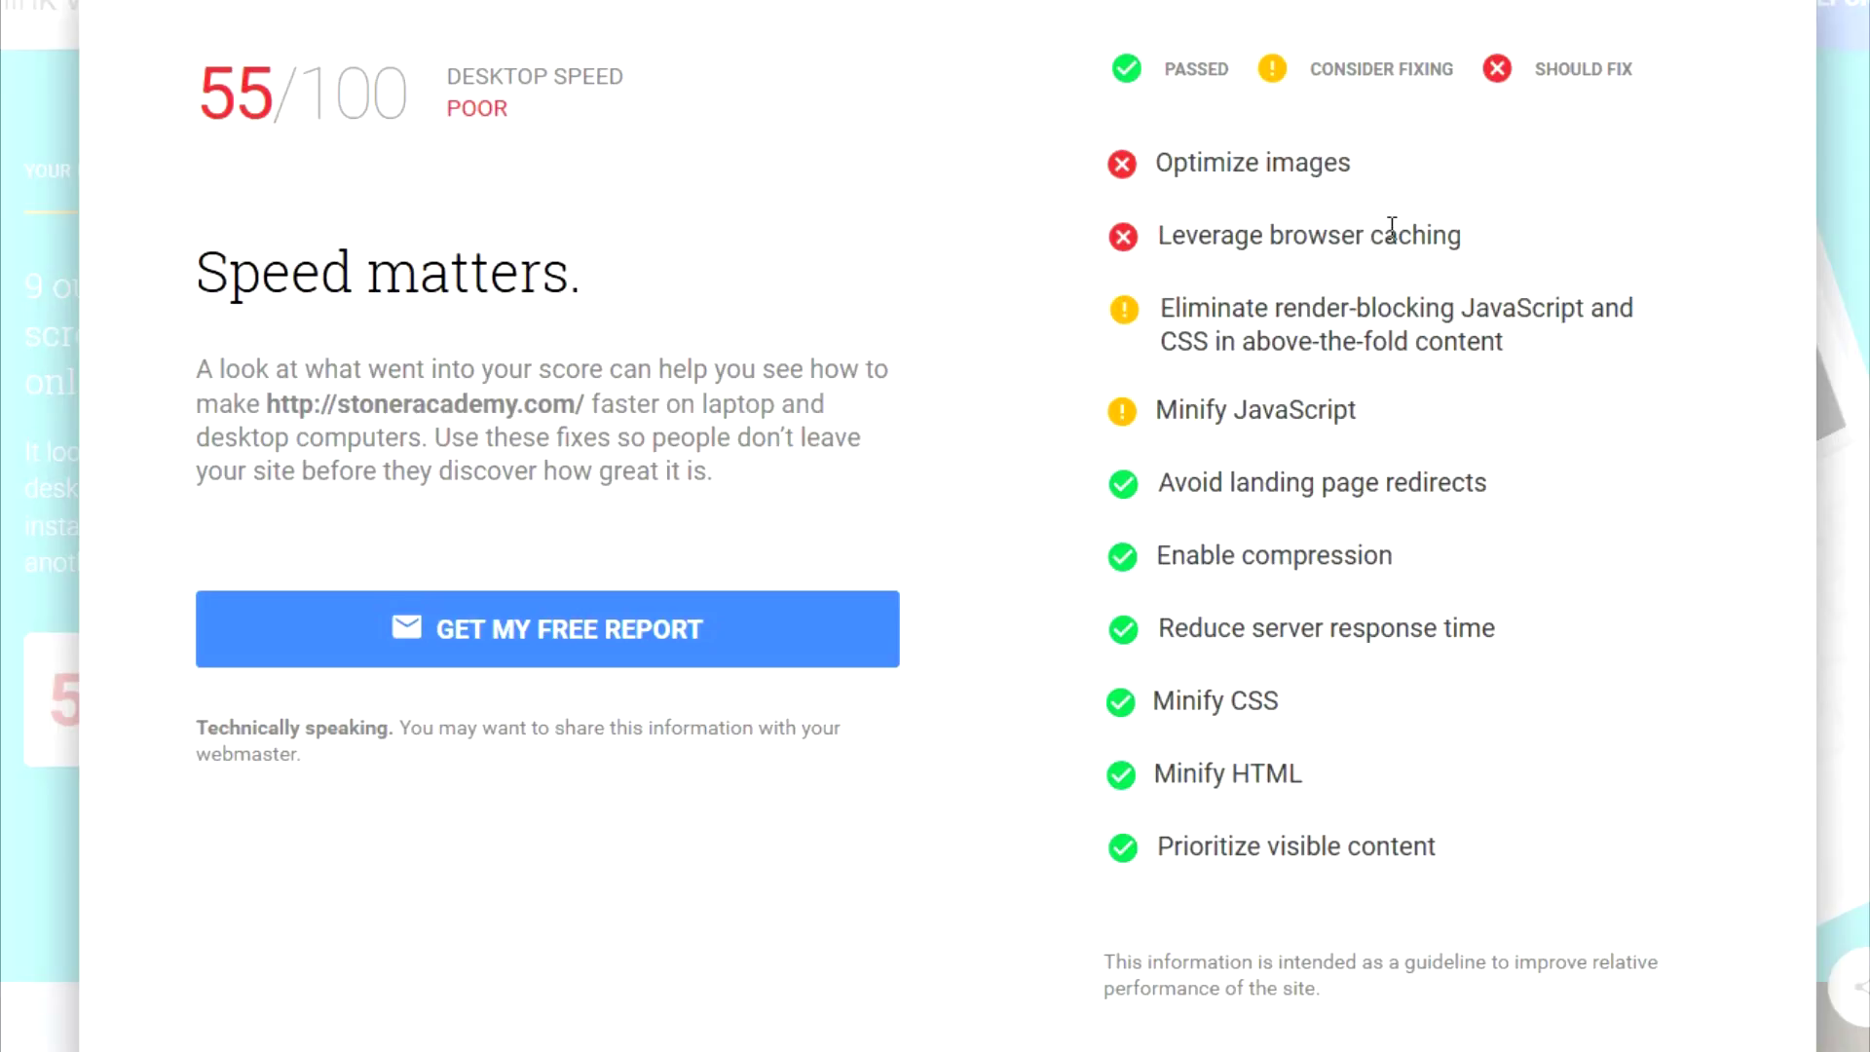
click(1847, 6)
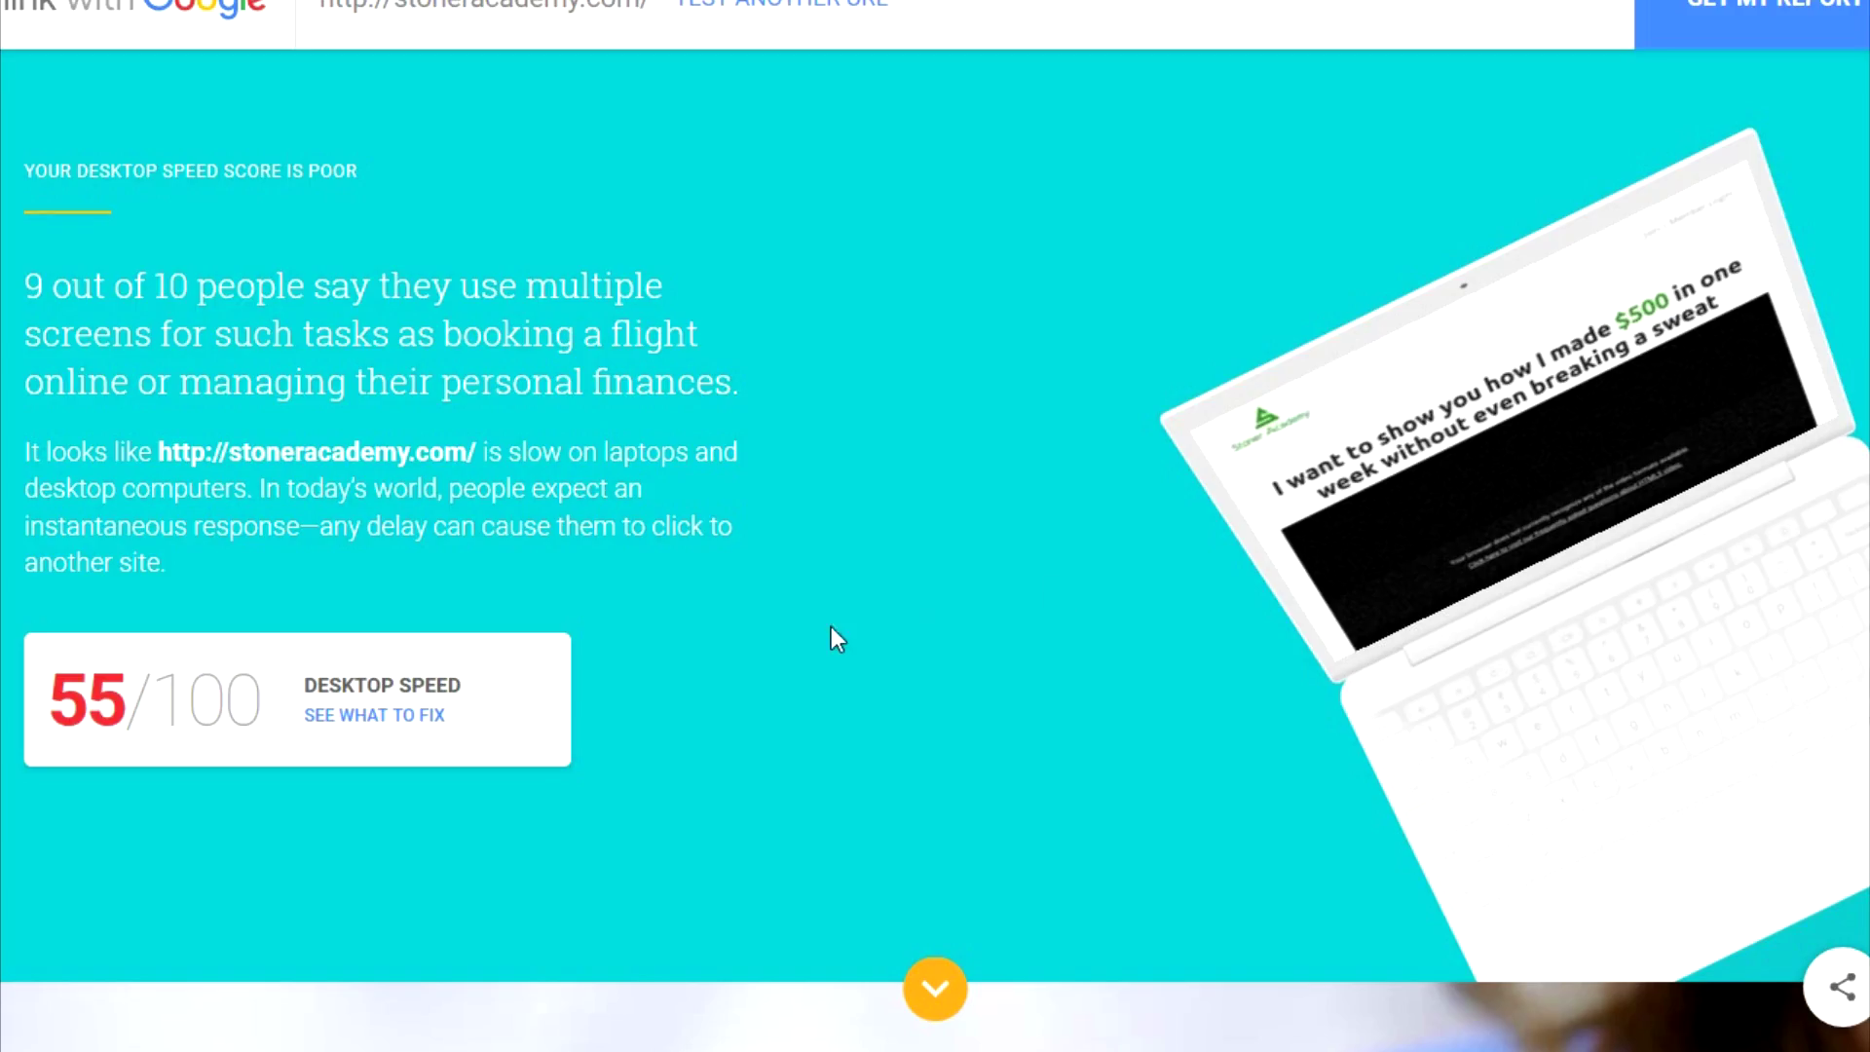
scroll(413, 519, down, 5)
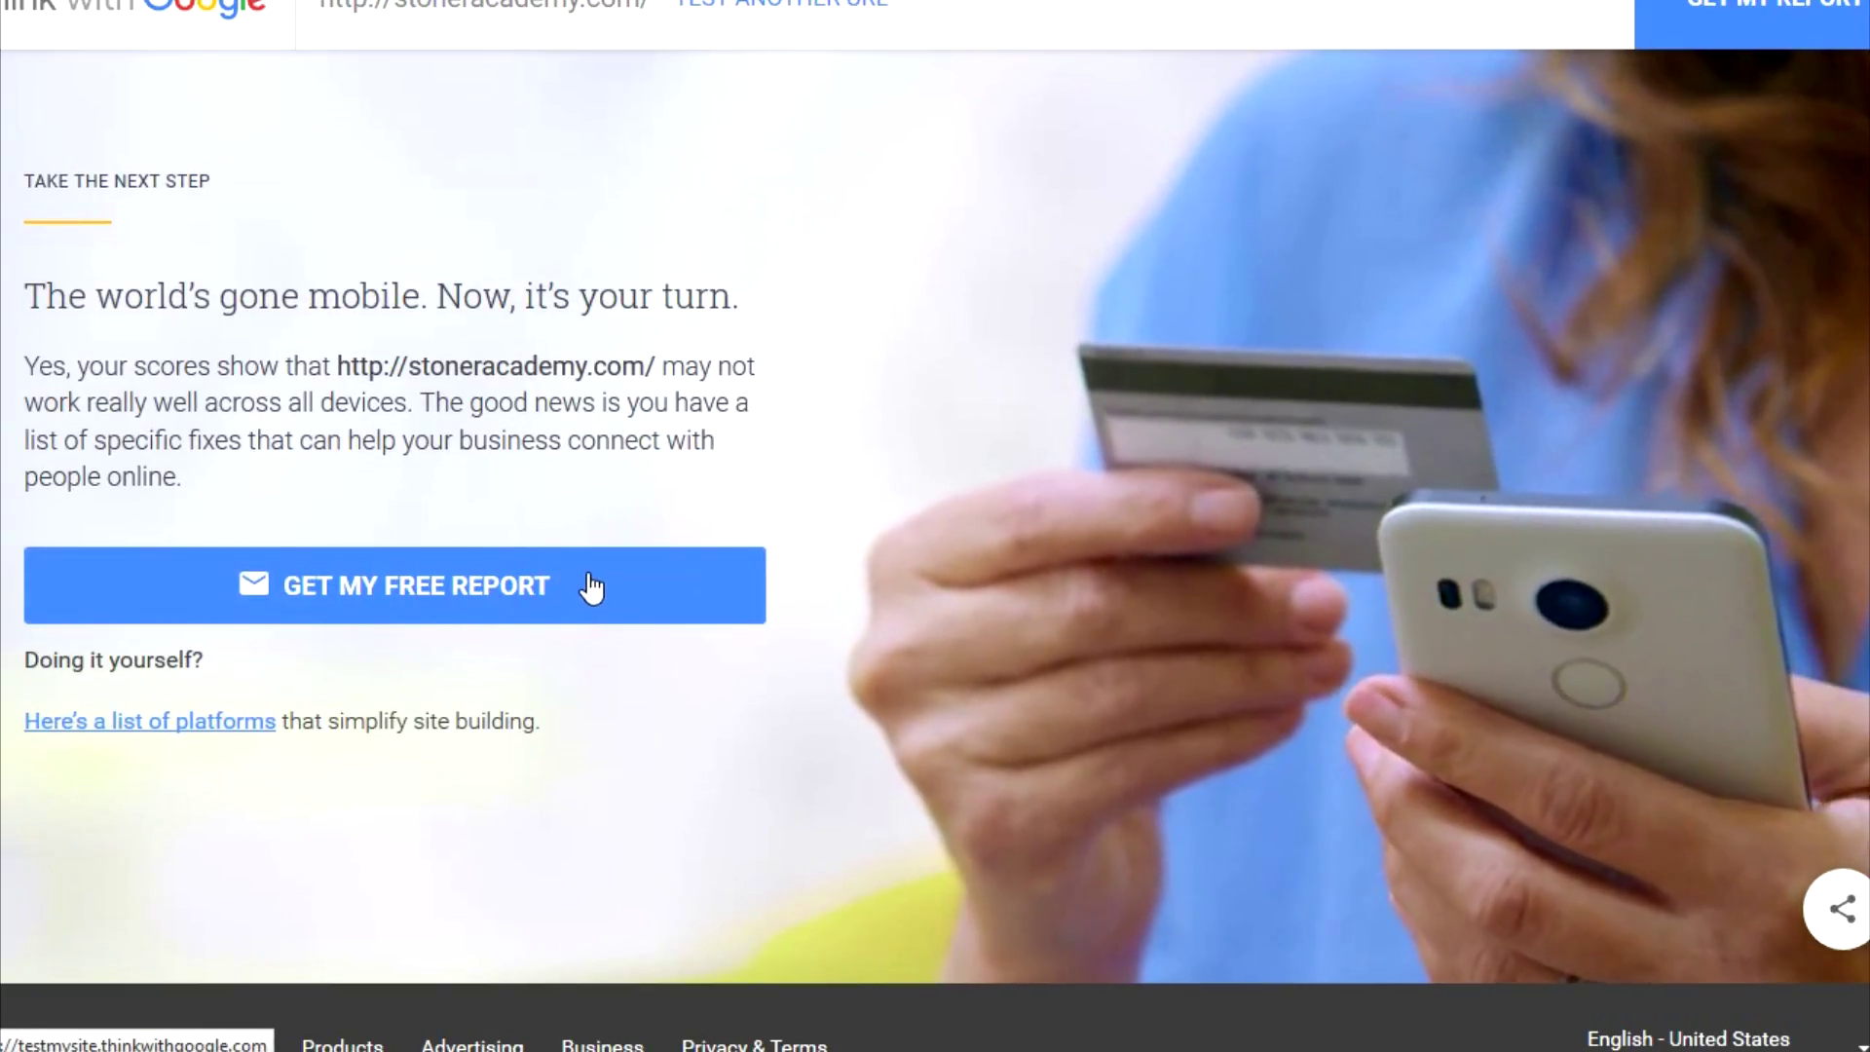
scroll(574, 584, up, 5)
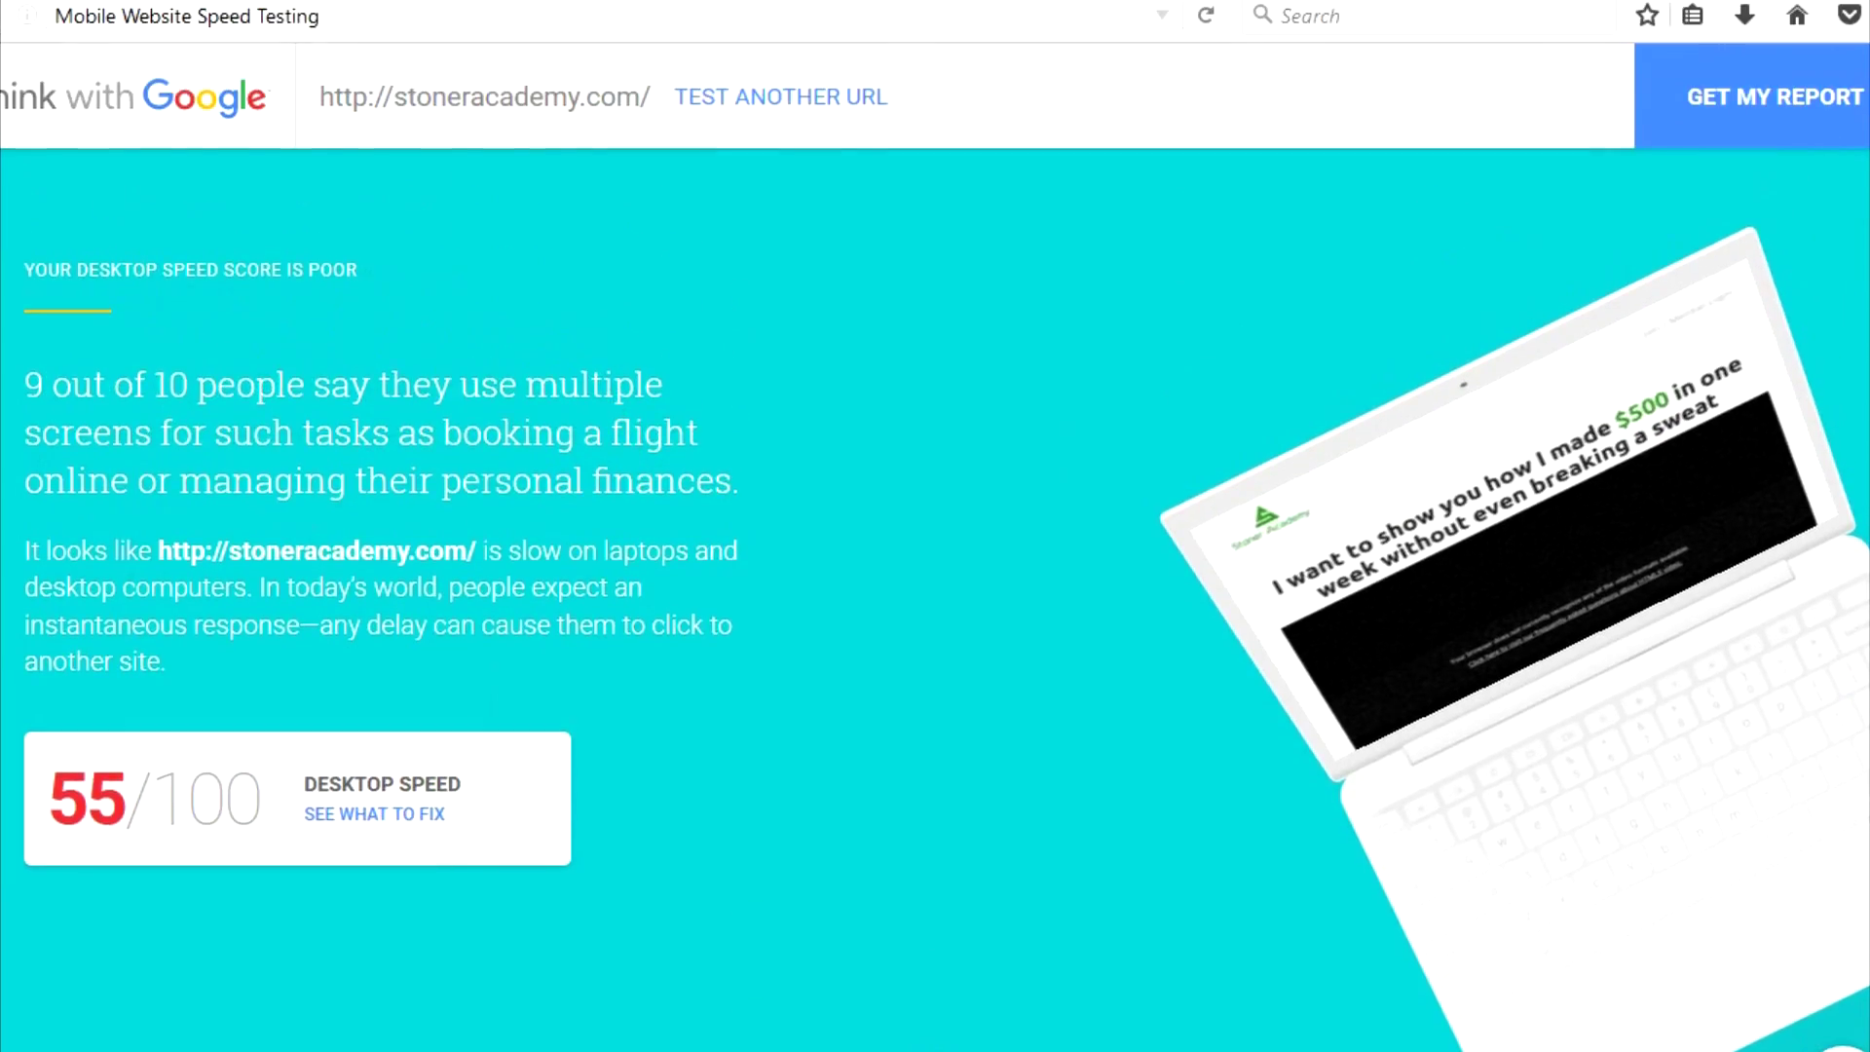
scroll(935, 585, down, 3)
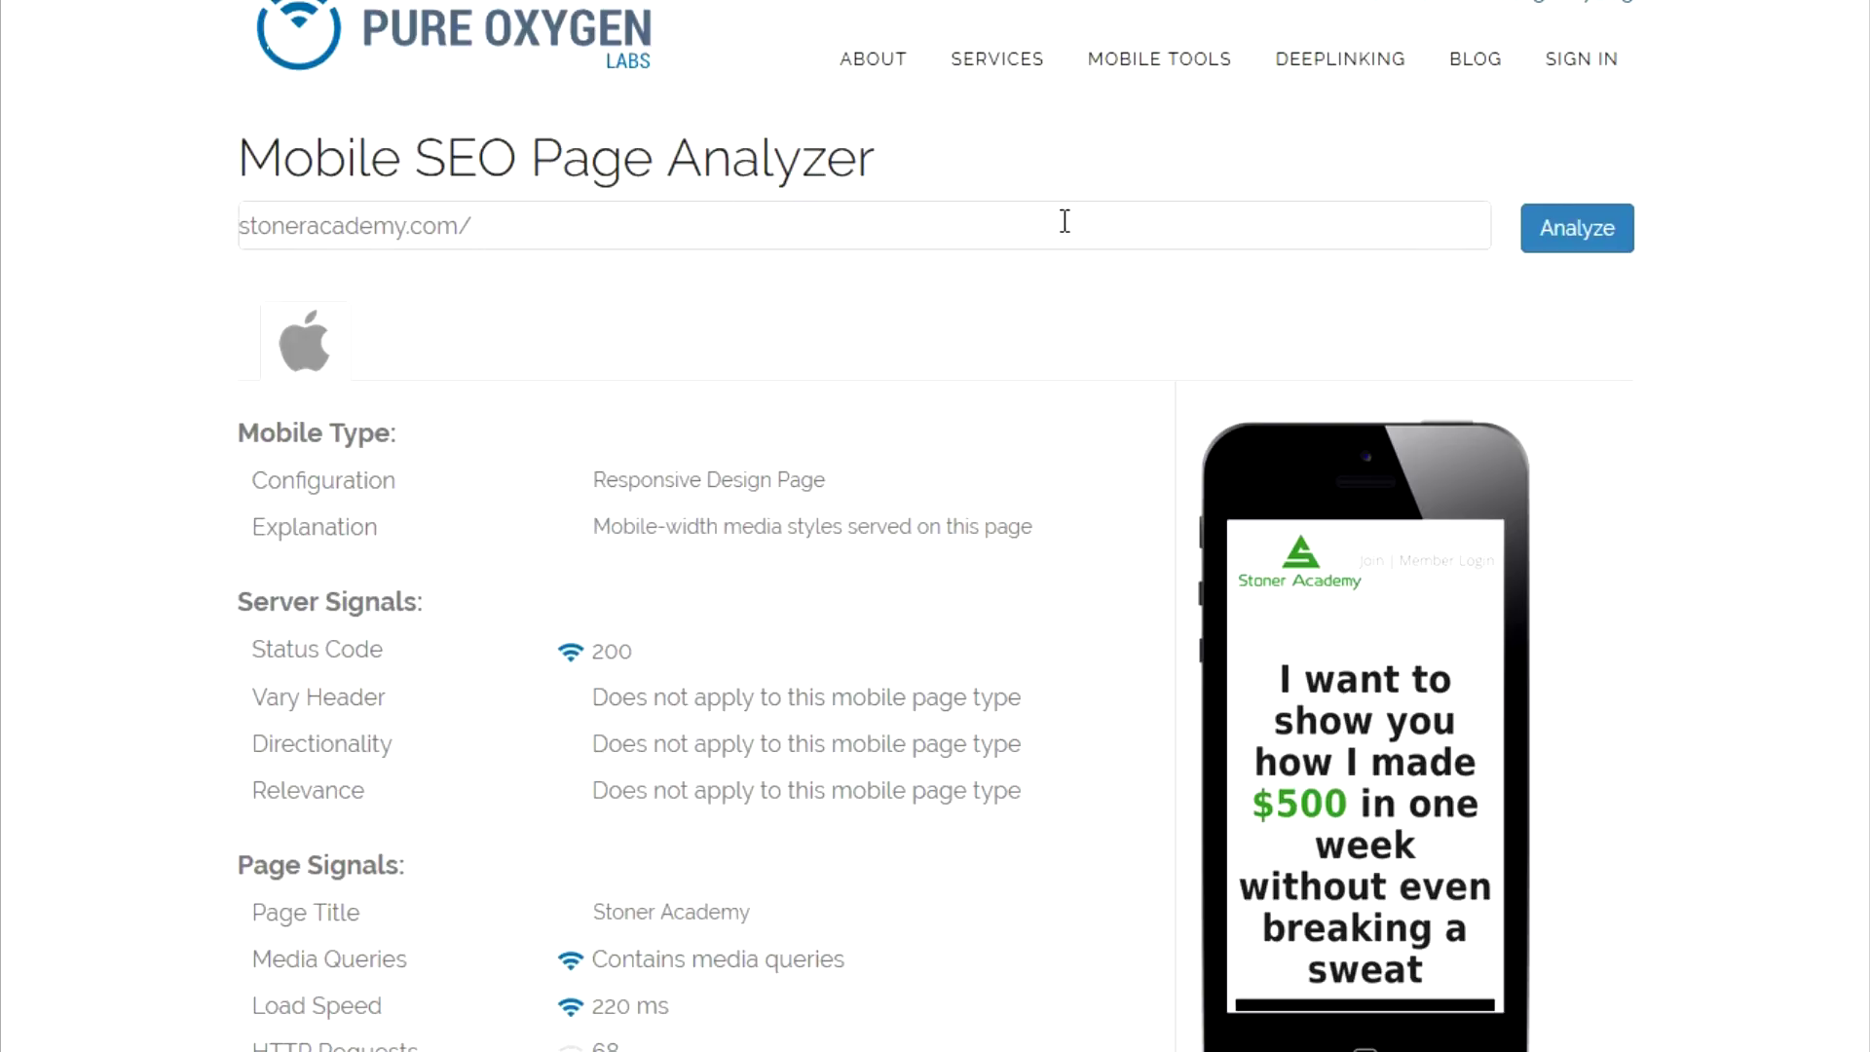
scroll(705, 312, down, 2)
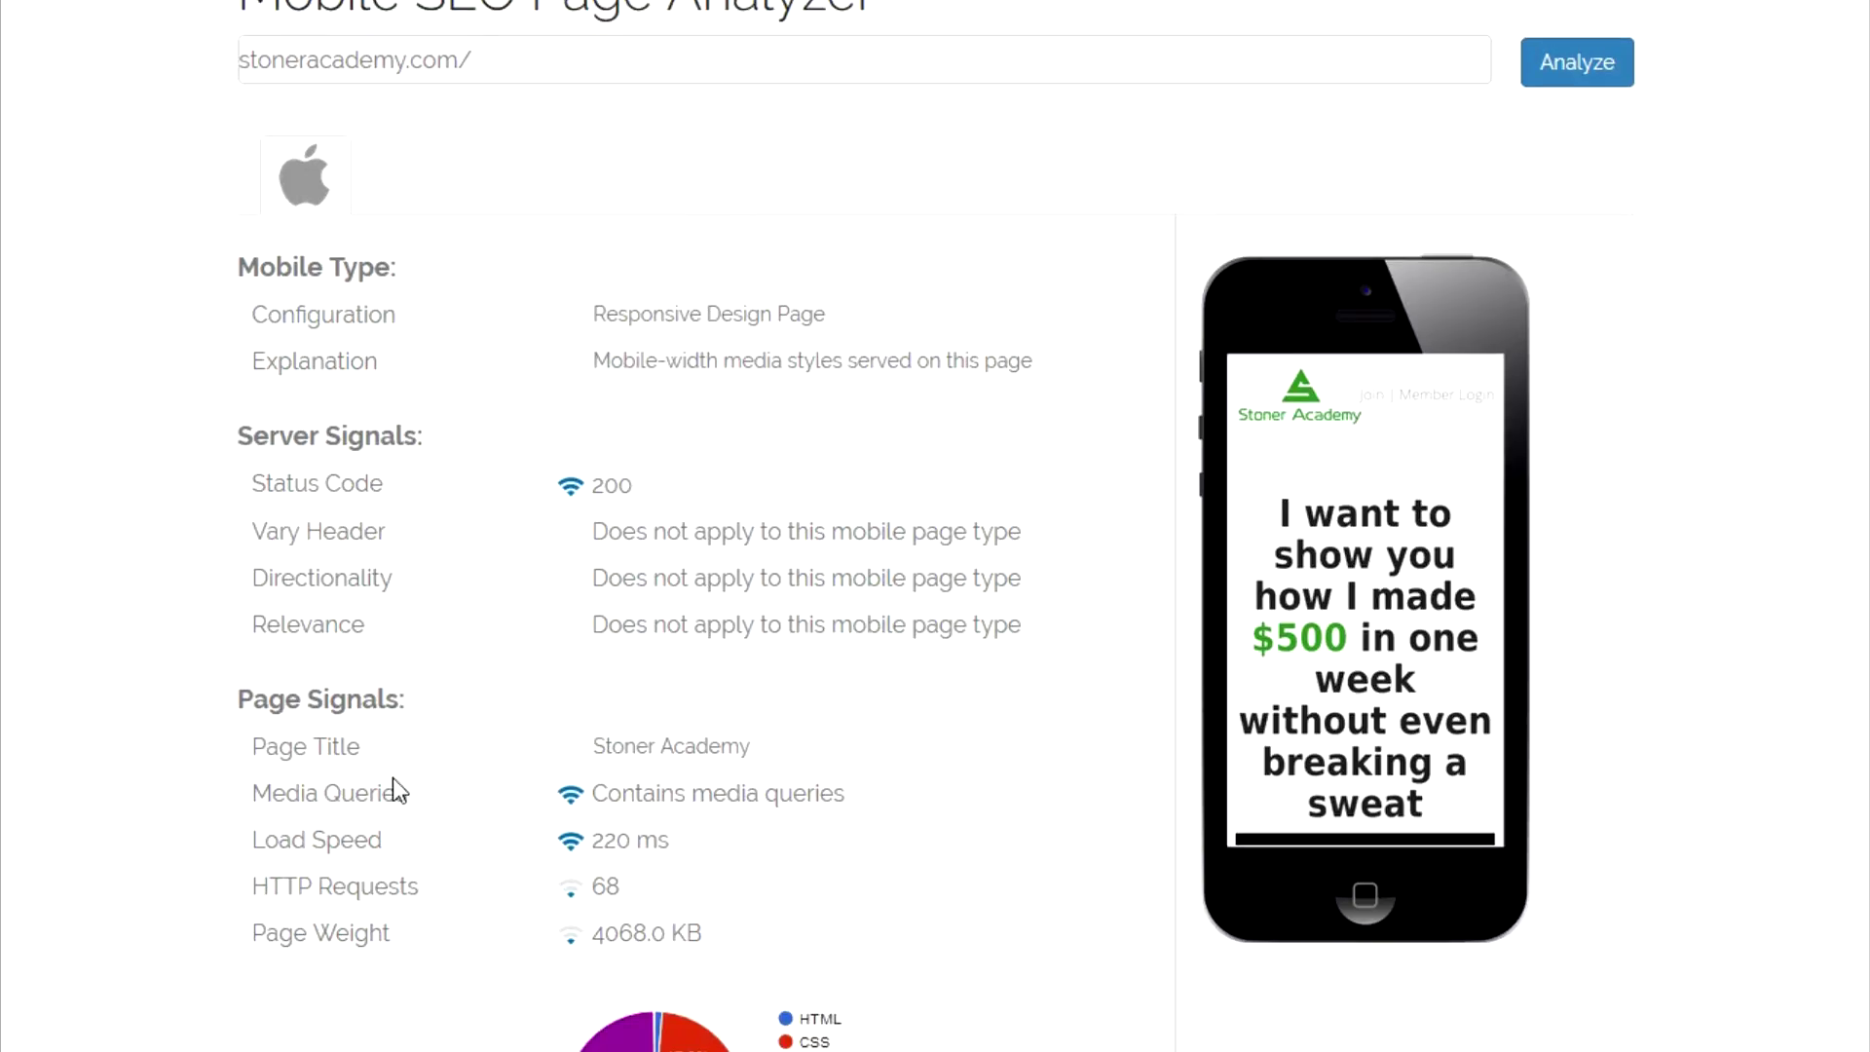
scroll(600, 389, down, 5)
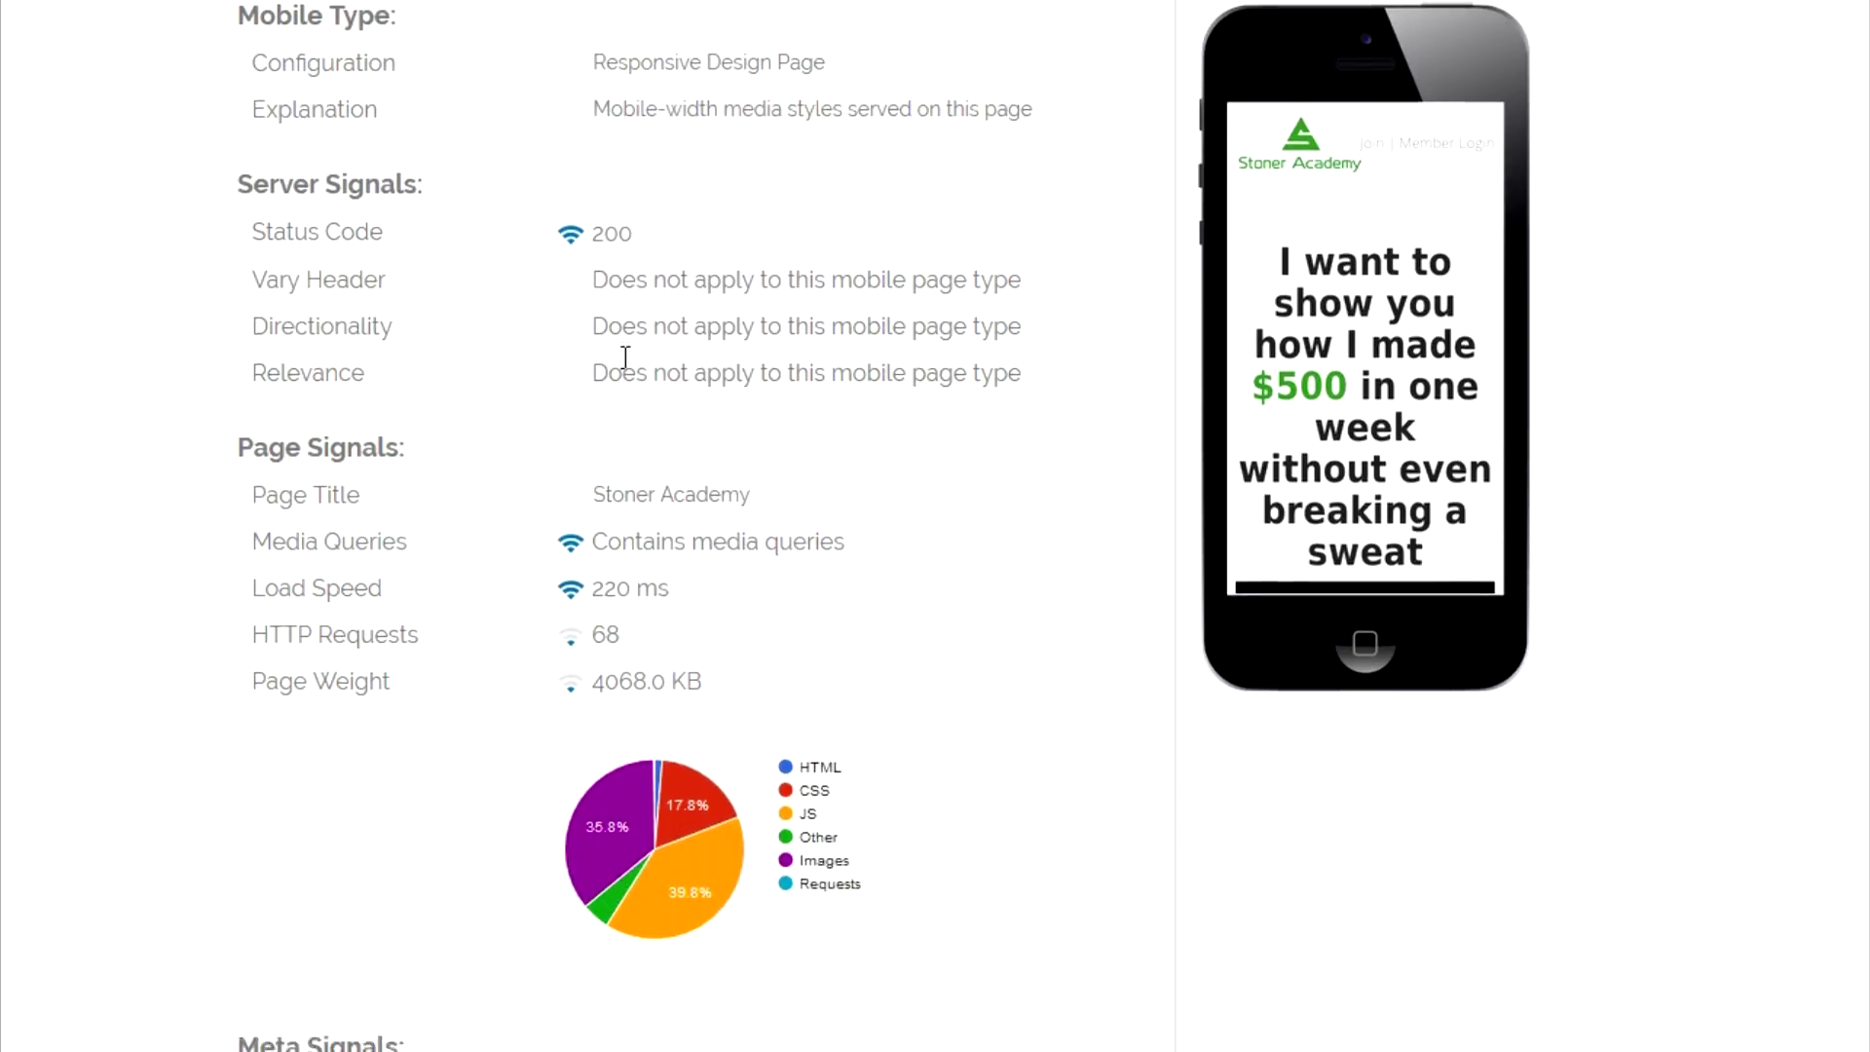
scroll(664, 412, down, 2)
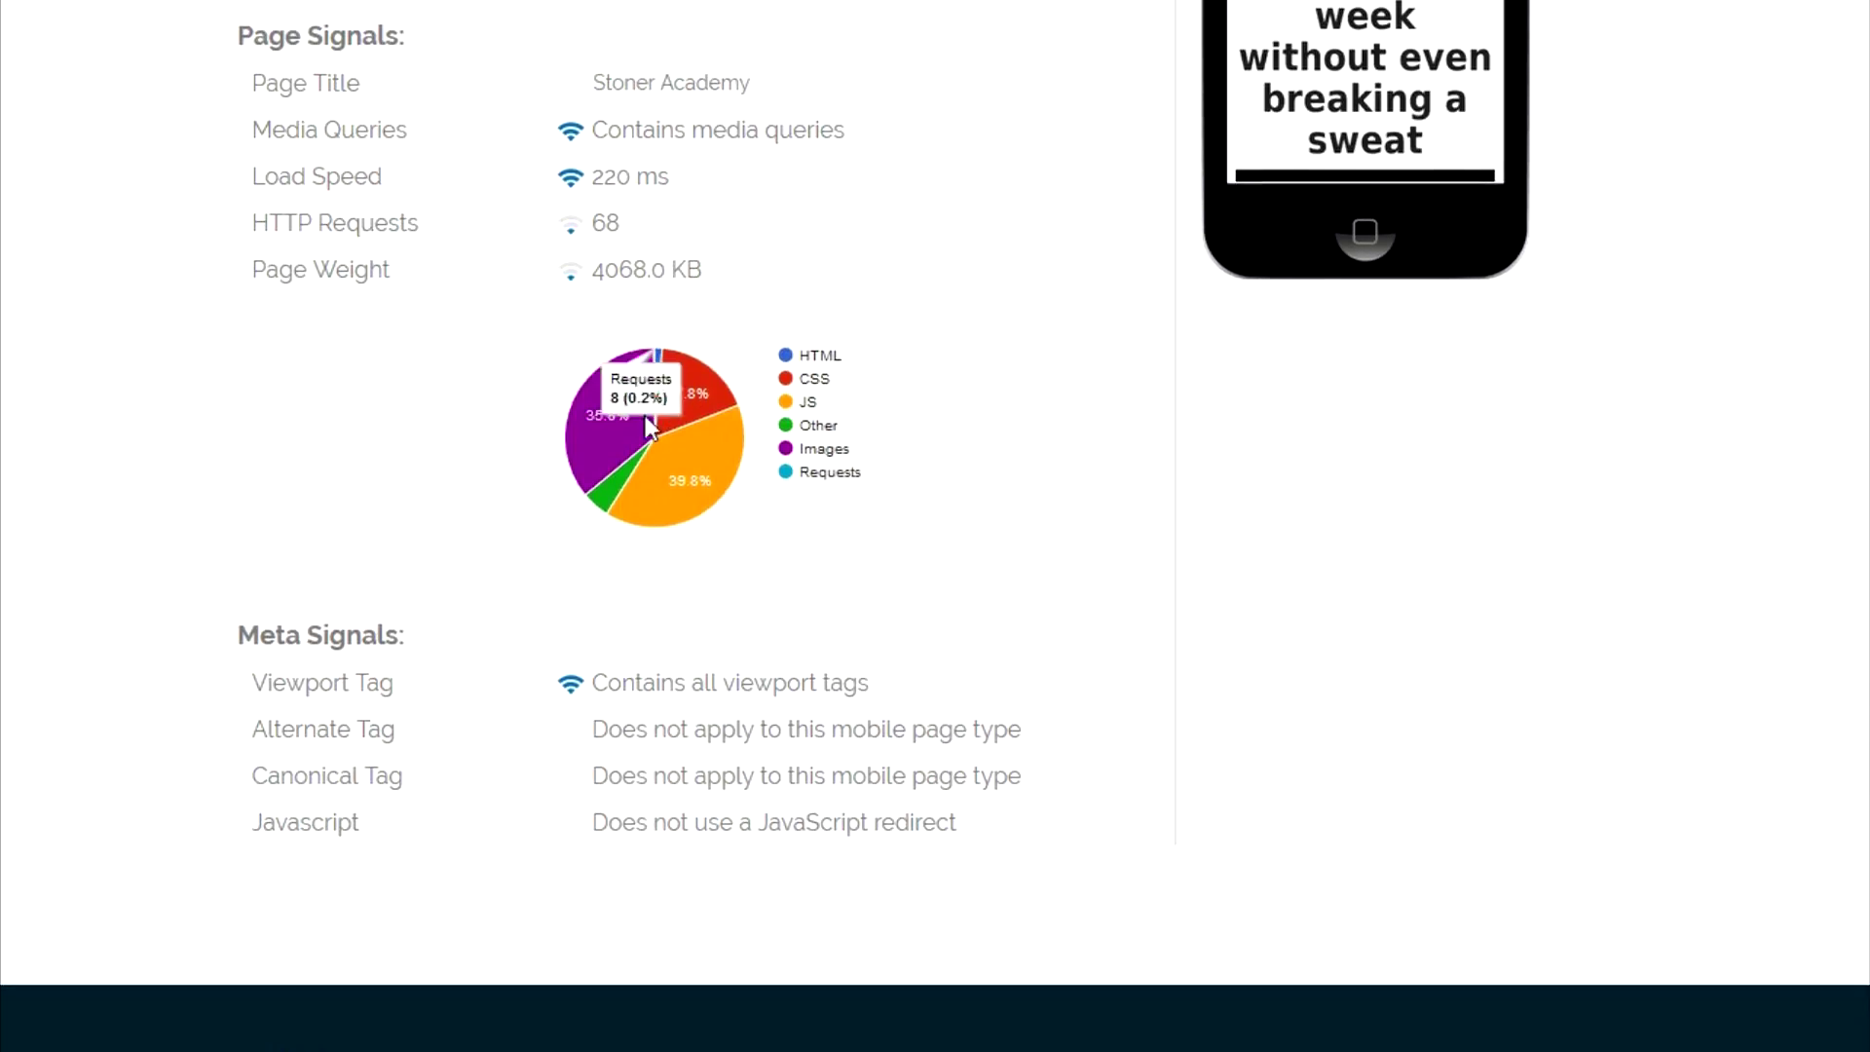
scroll(774, 555, down, 2)
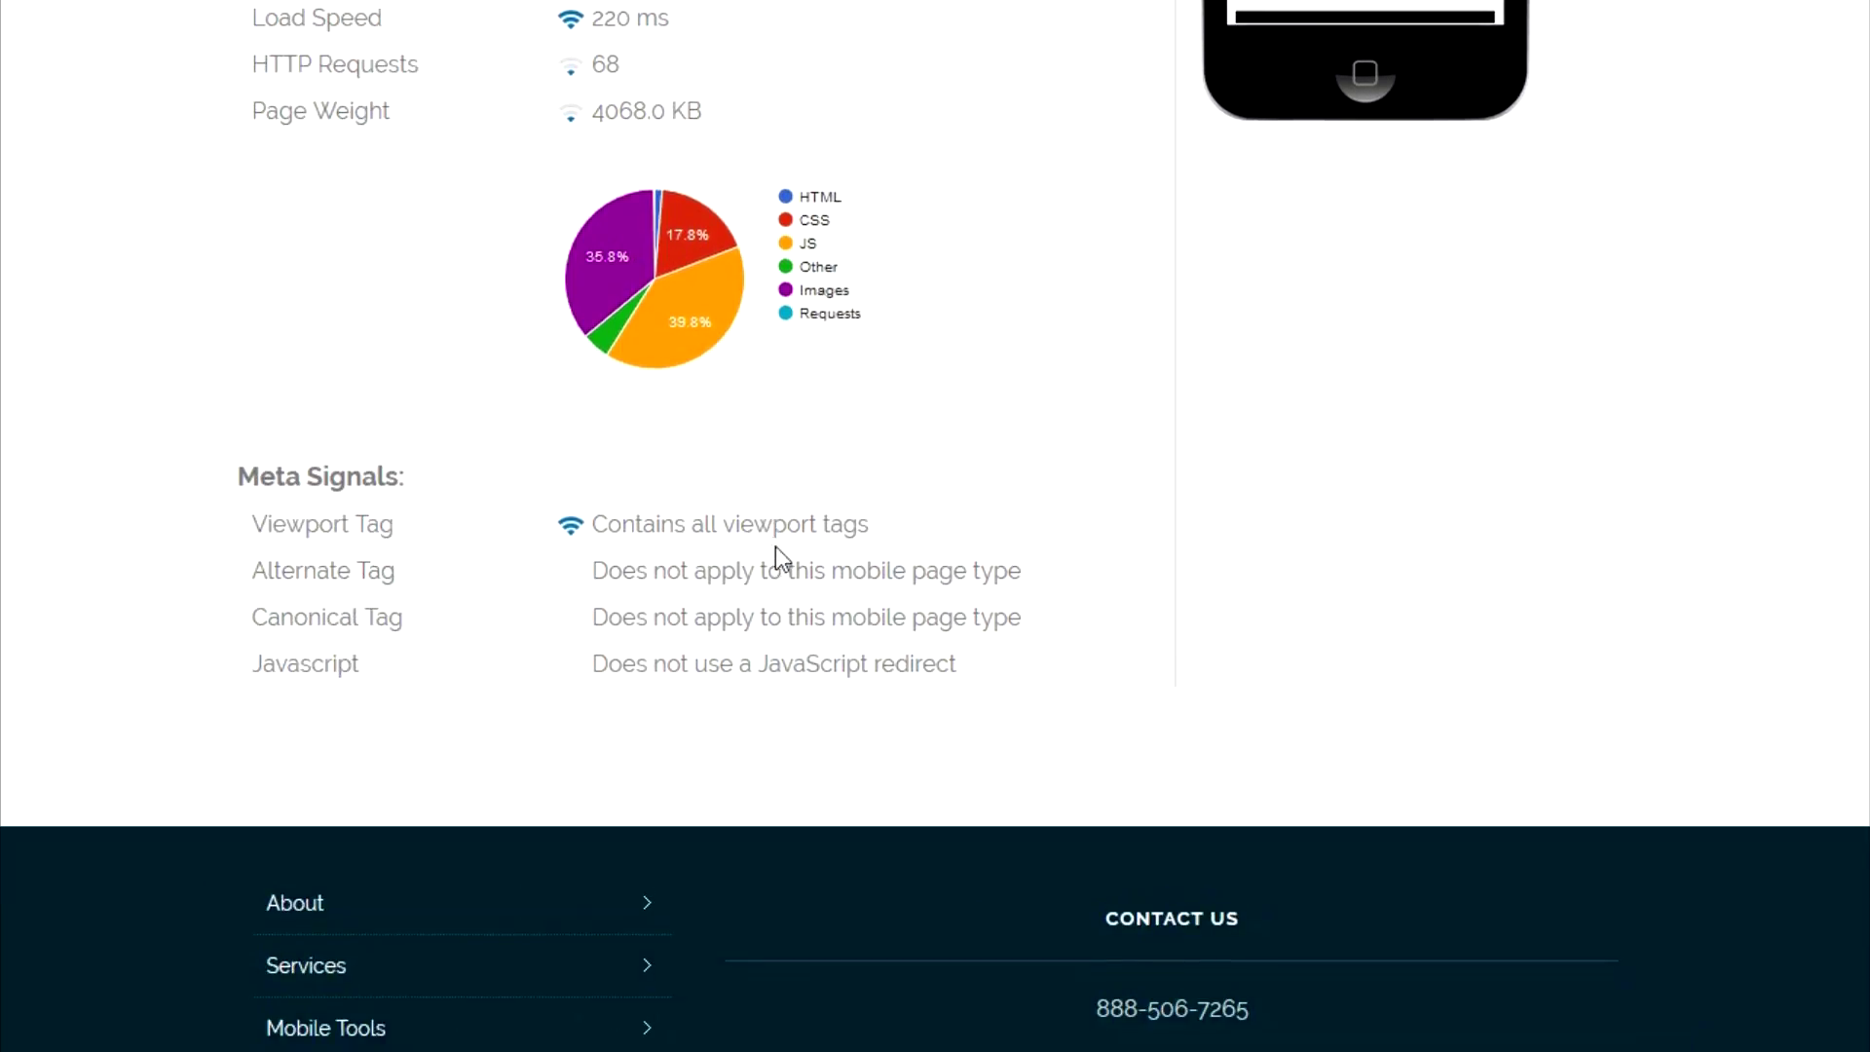
scroll(806, 505, down, 4)
scroll(853, 385, up, 8)
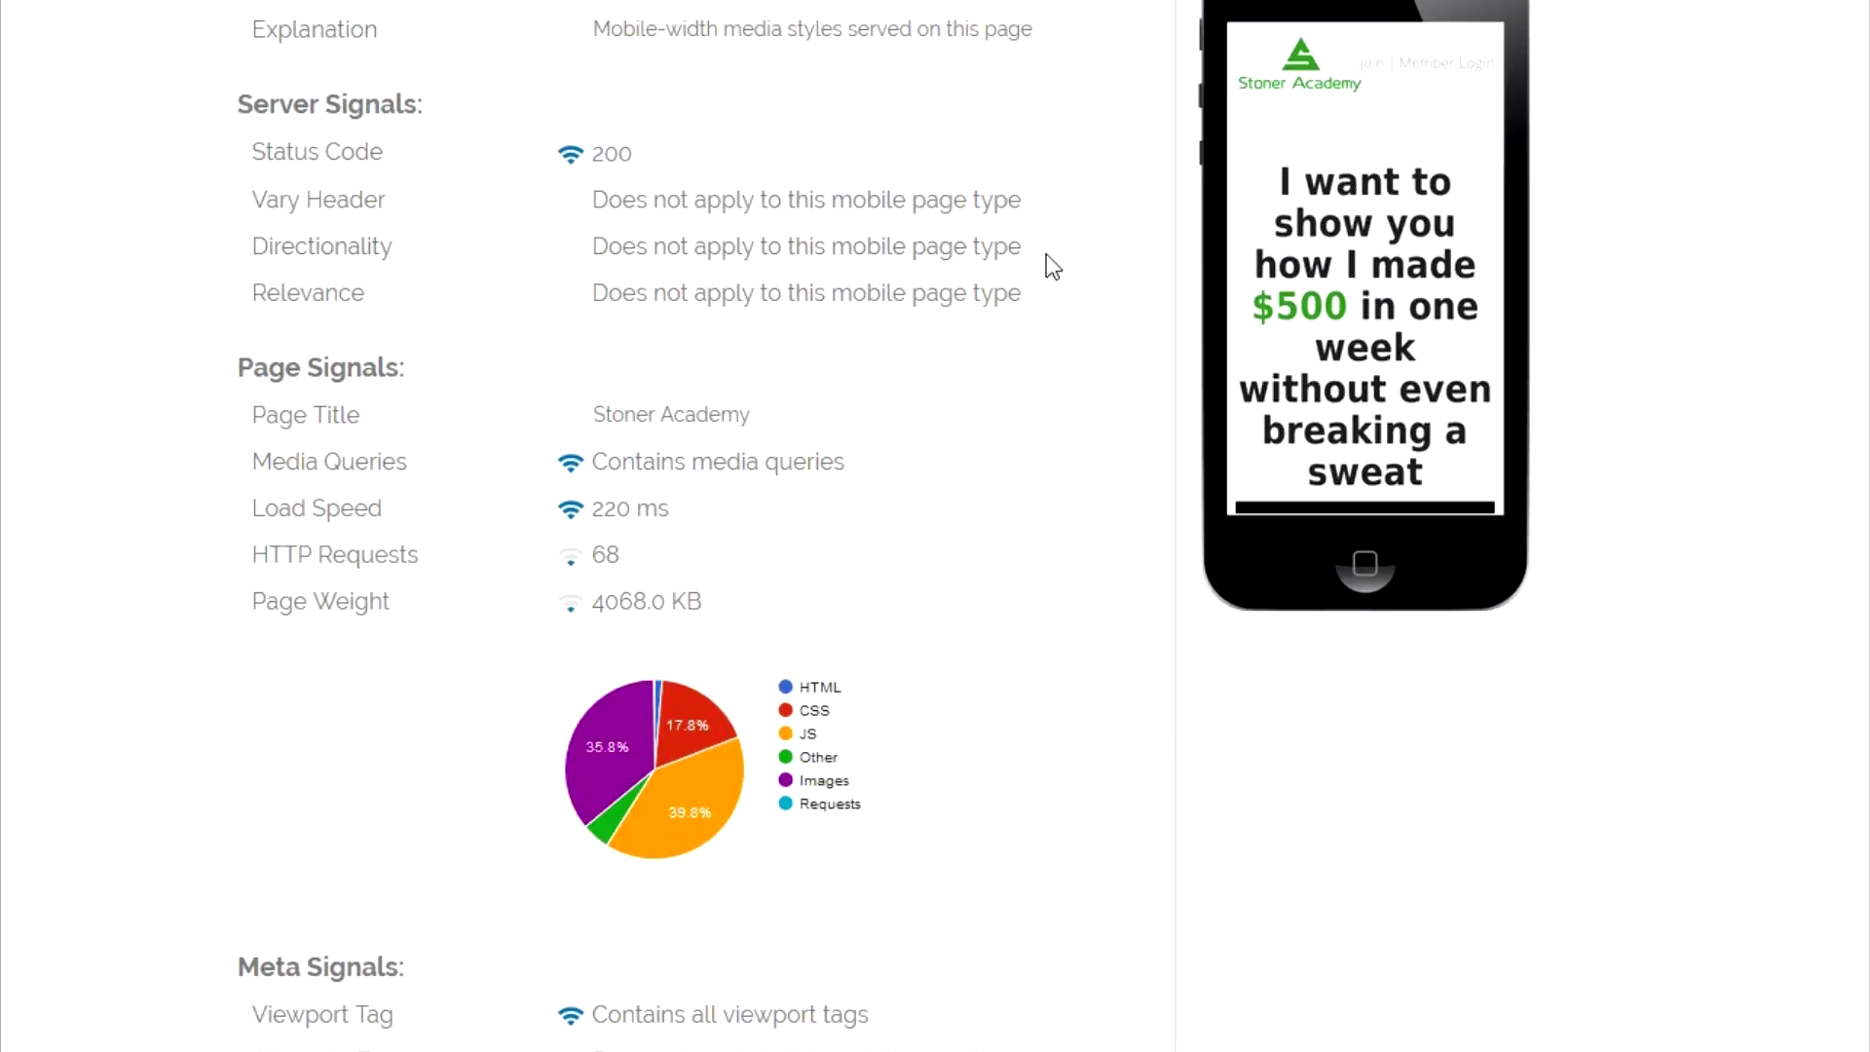
scroll(605, 255, up, 2)
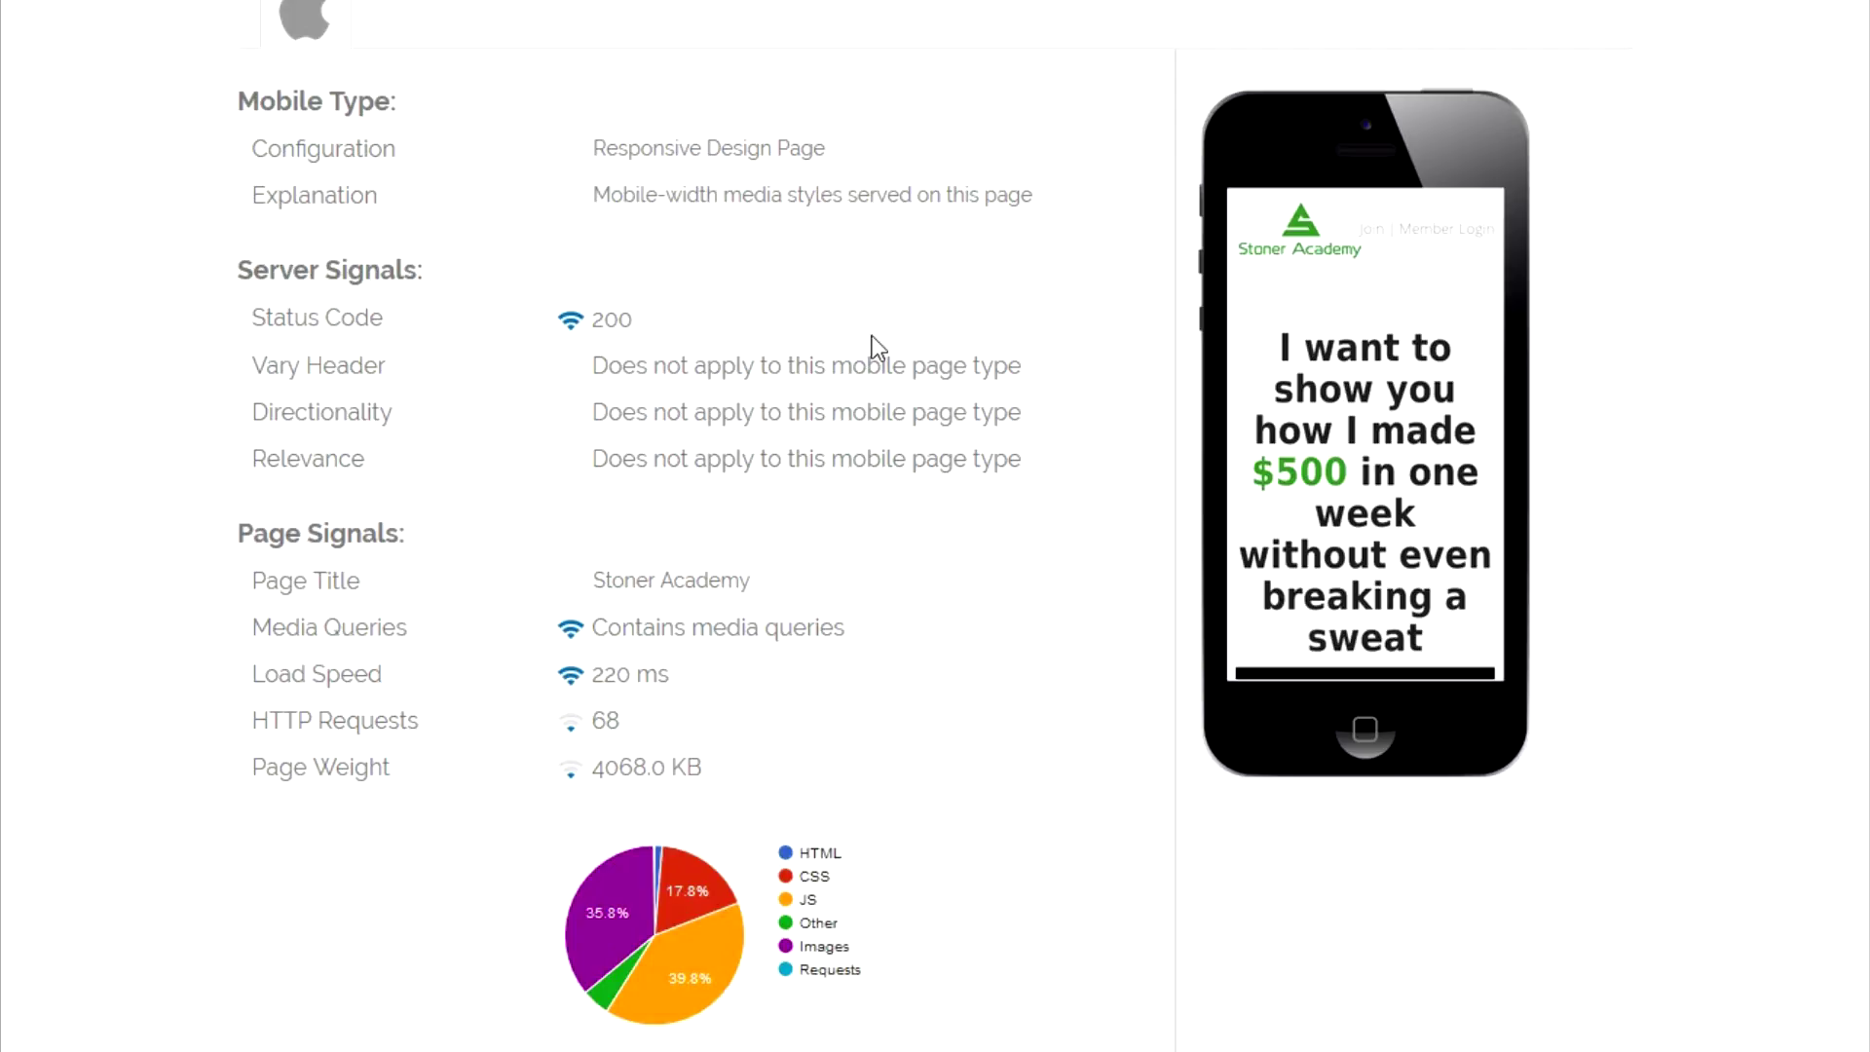
scroll(735, 362, down, 1)
scroll(735, 363, down, 2)
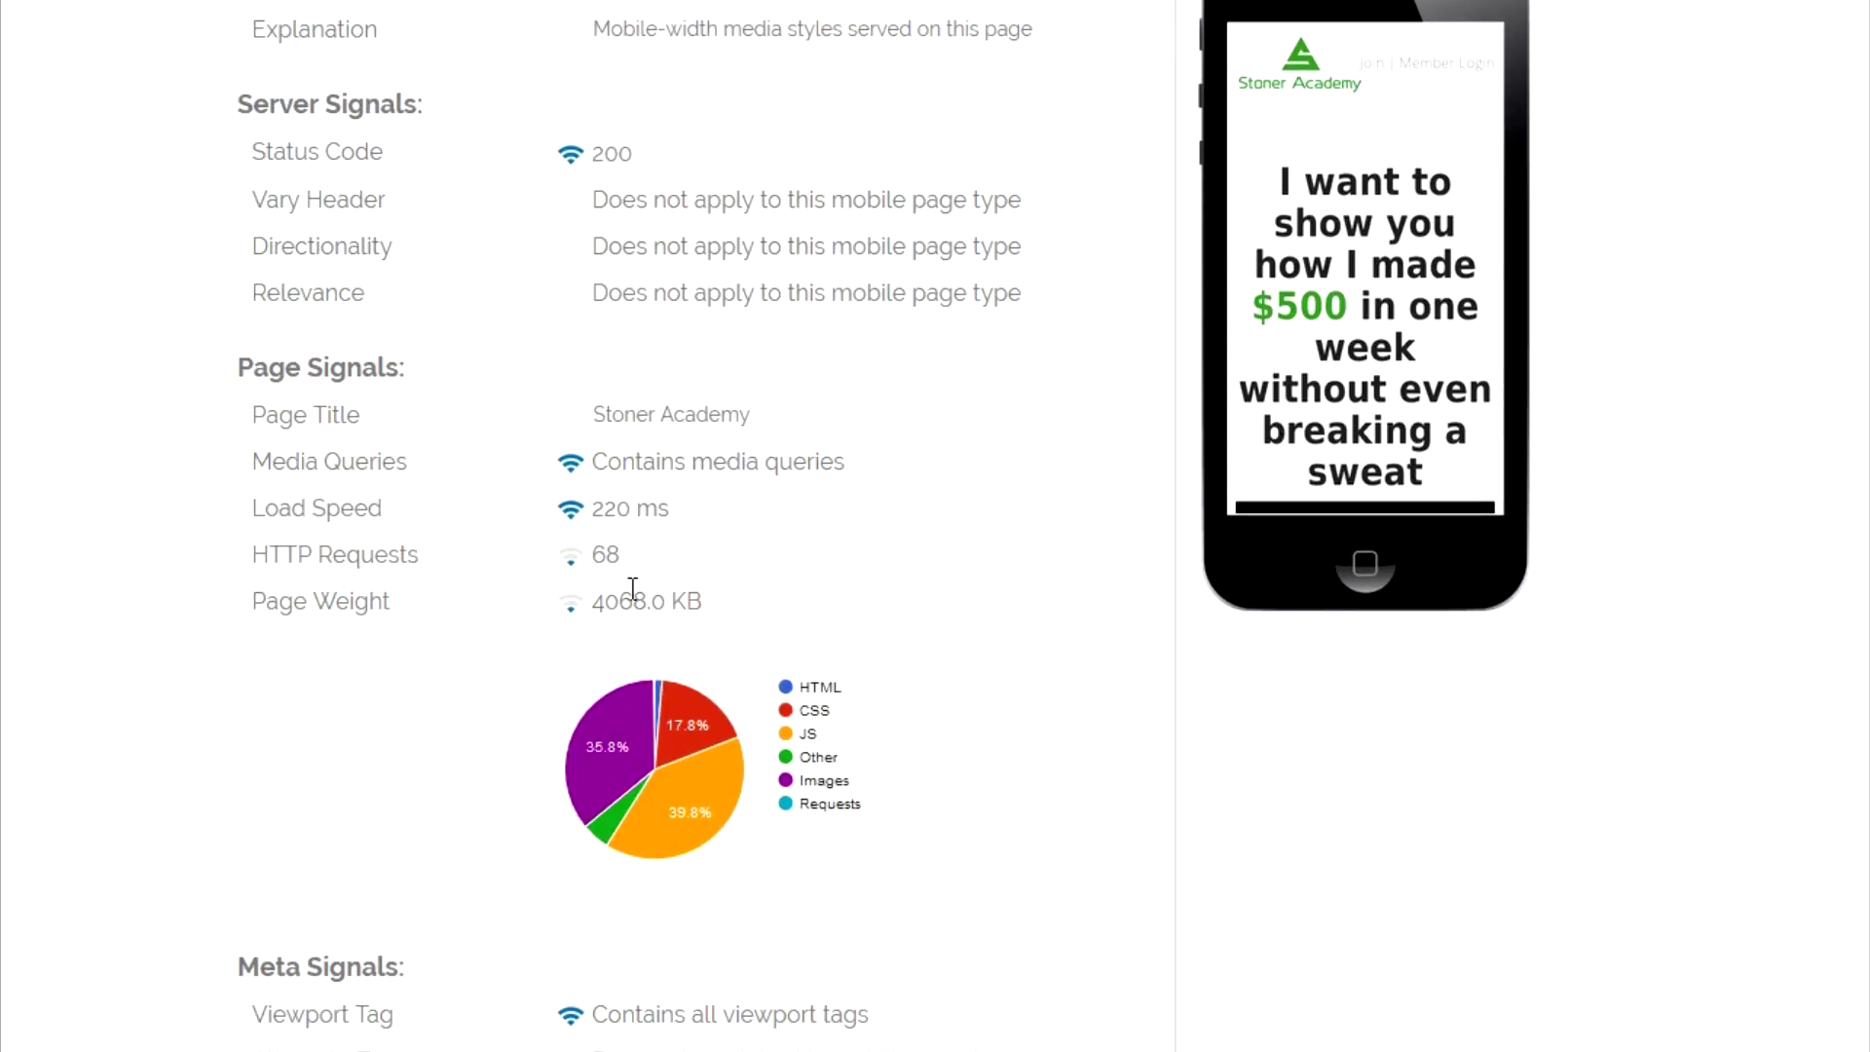
scroll(776, 389, up, 4)
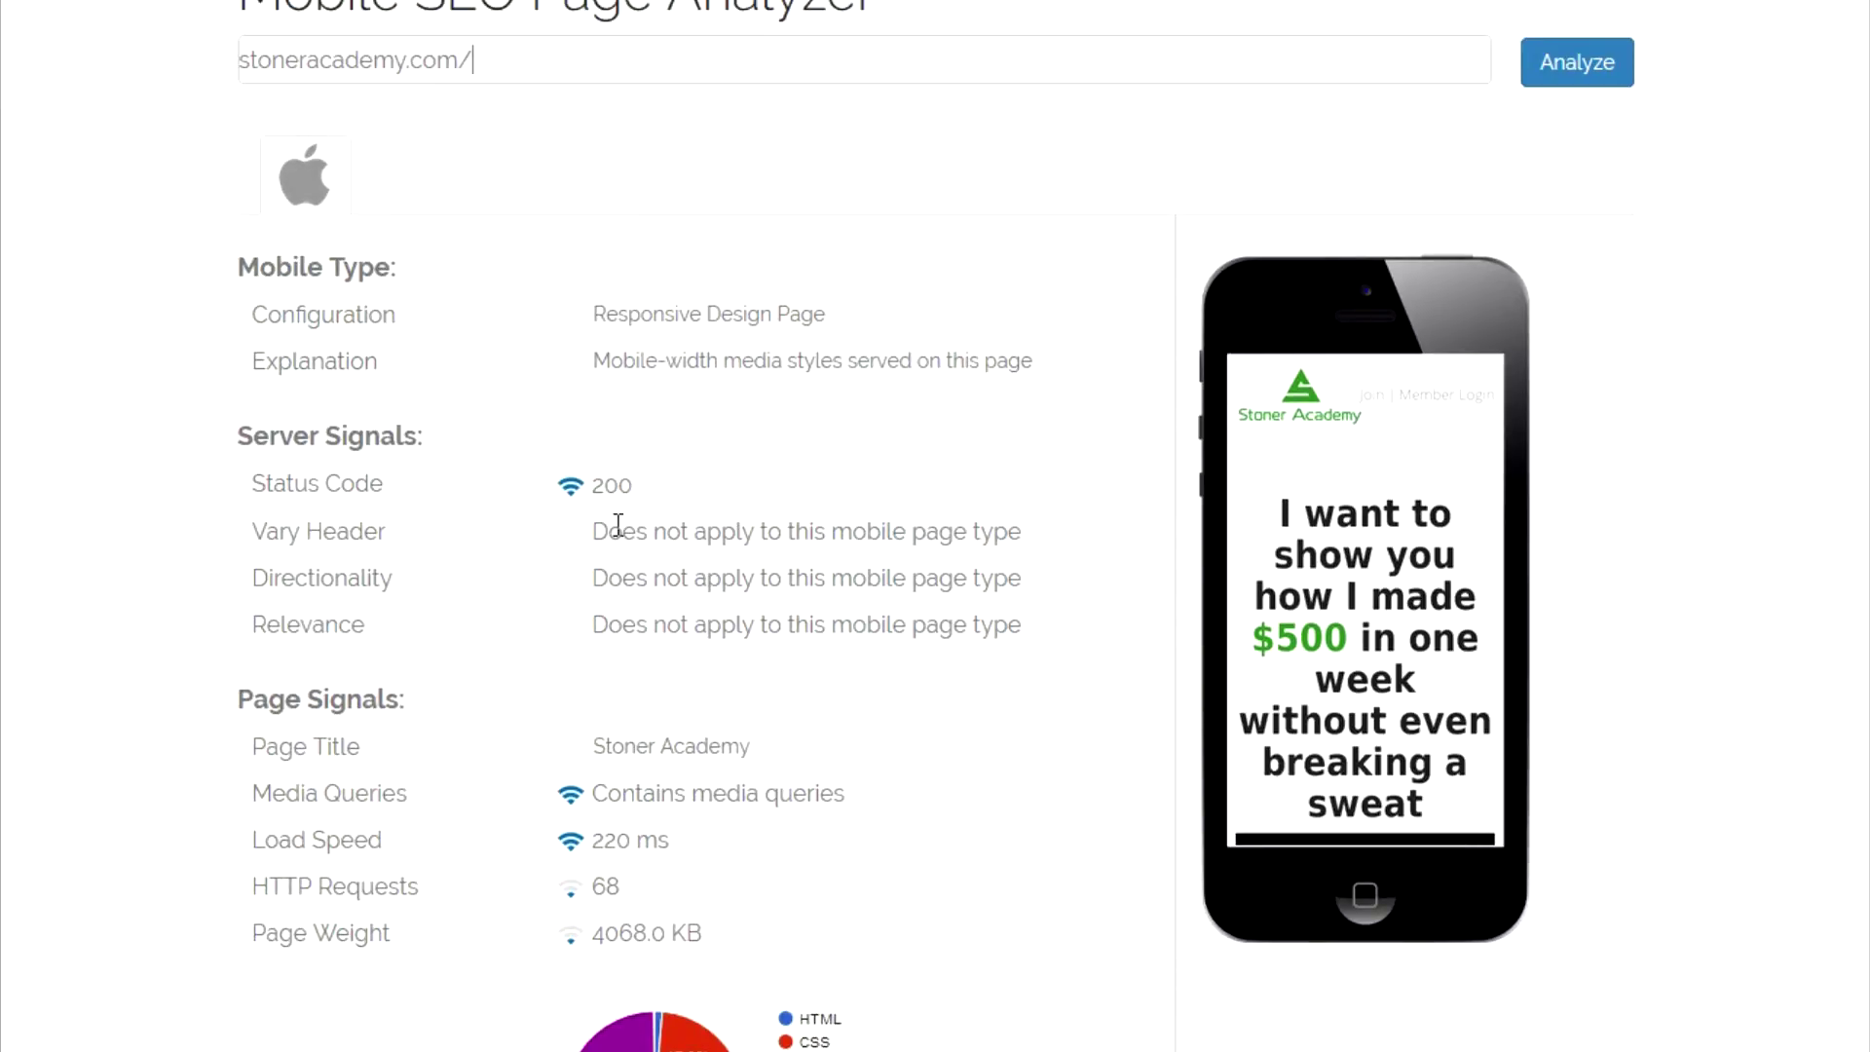
scroll(827, 523, down, 4)
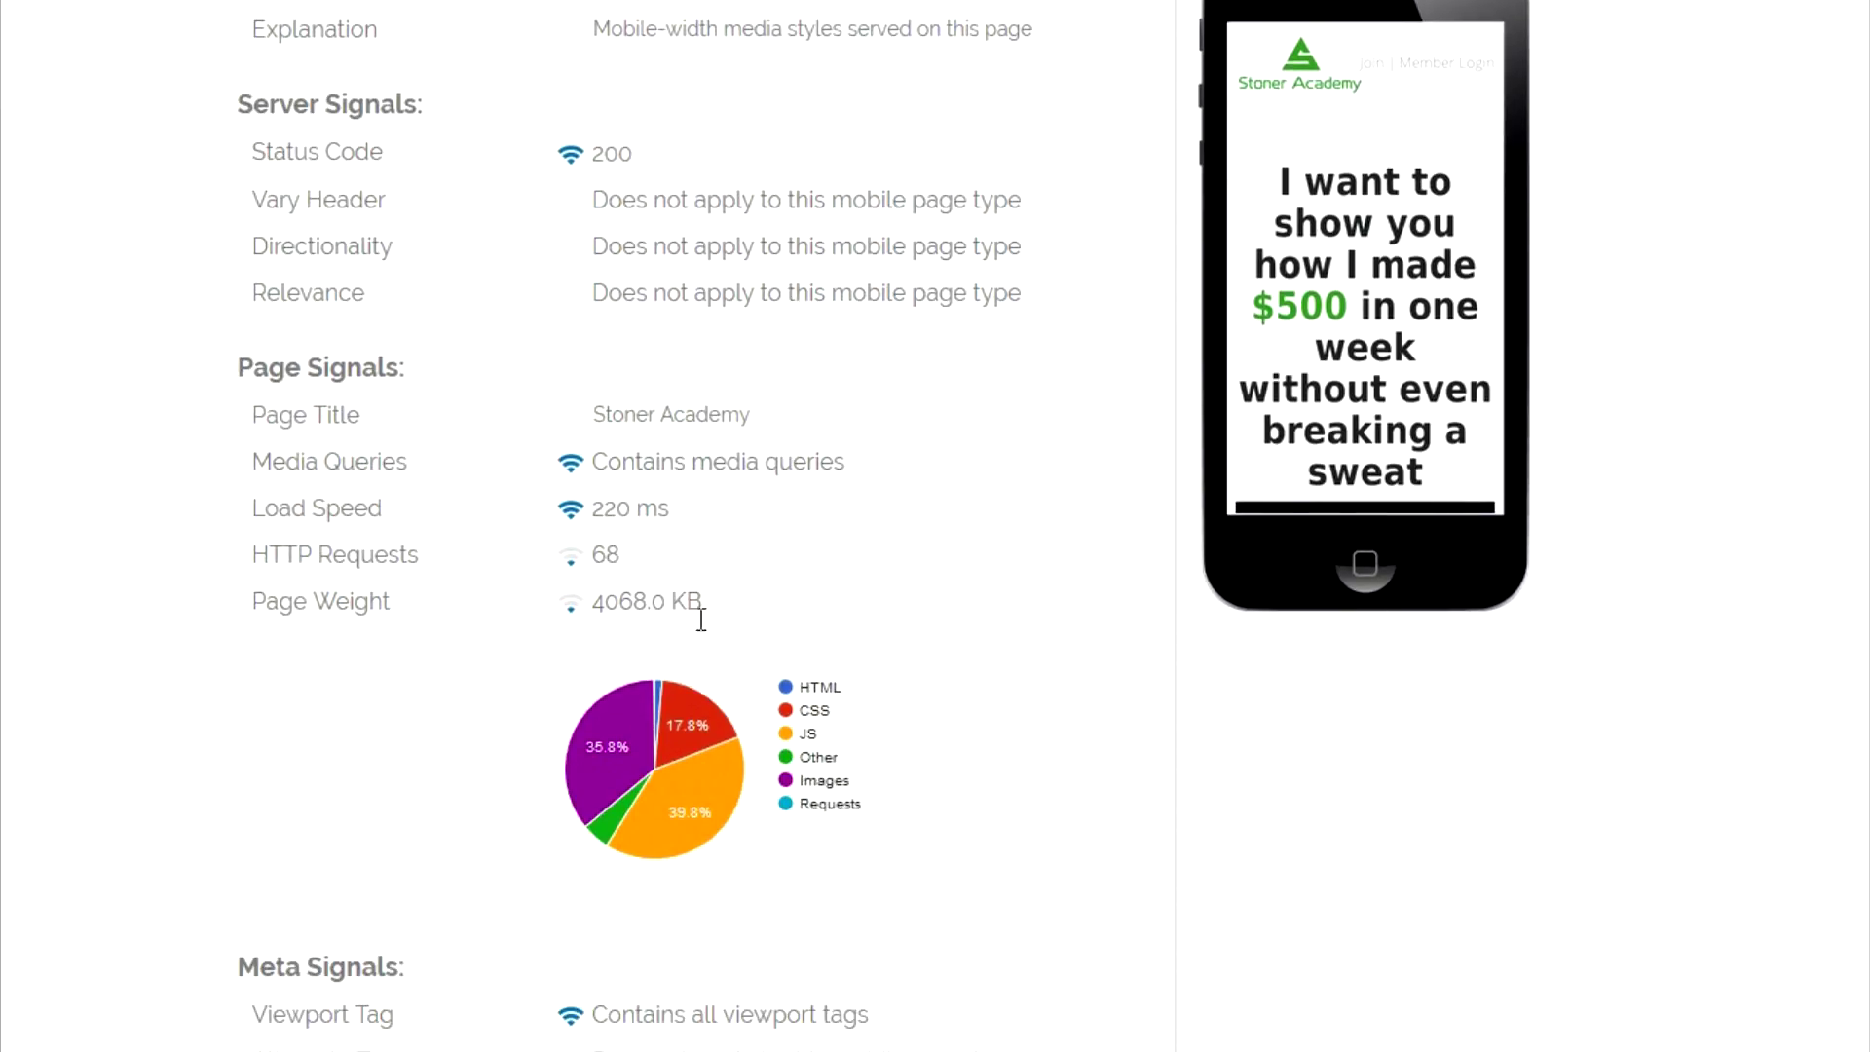
scroll(726, 604, up, 6)
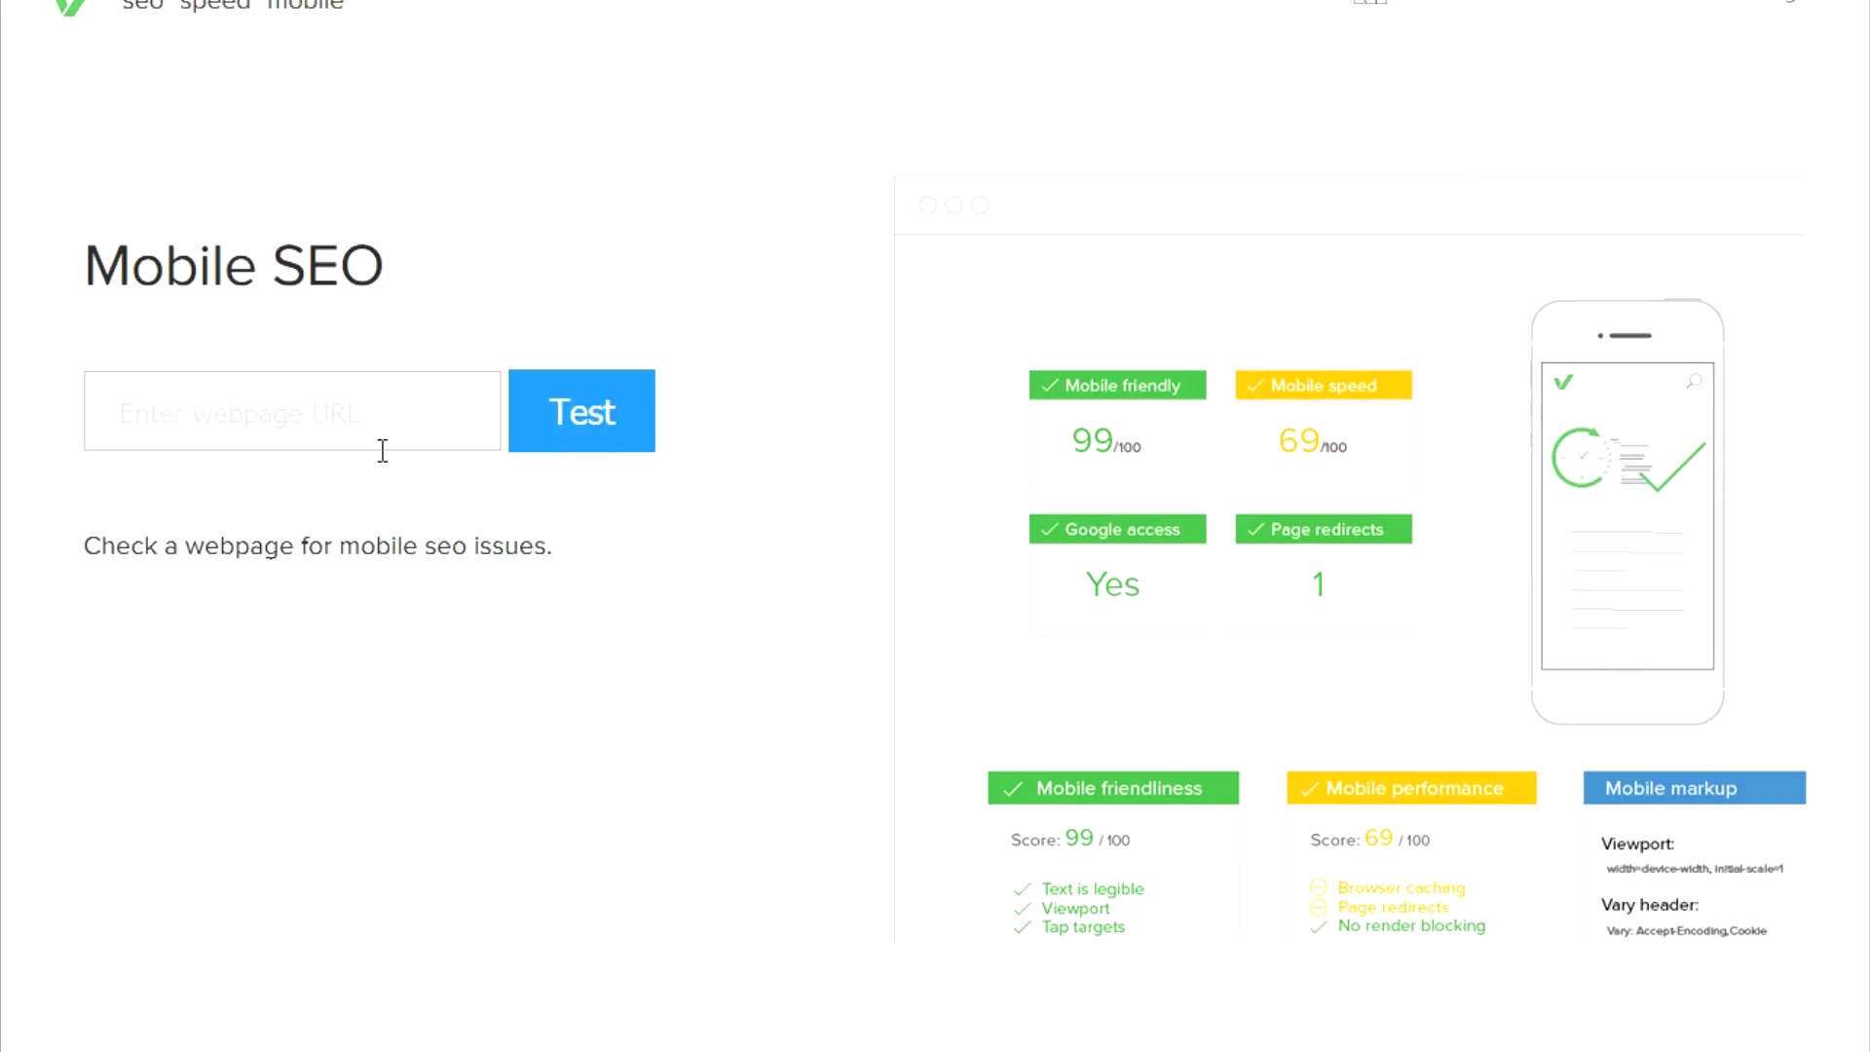
Run the Varvy mobile SEO test on stoneracademy.com, picked from the address suggestions
click(343, 416)
text(s)
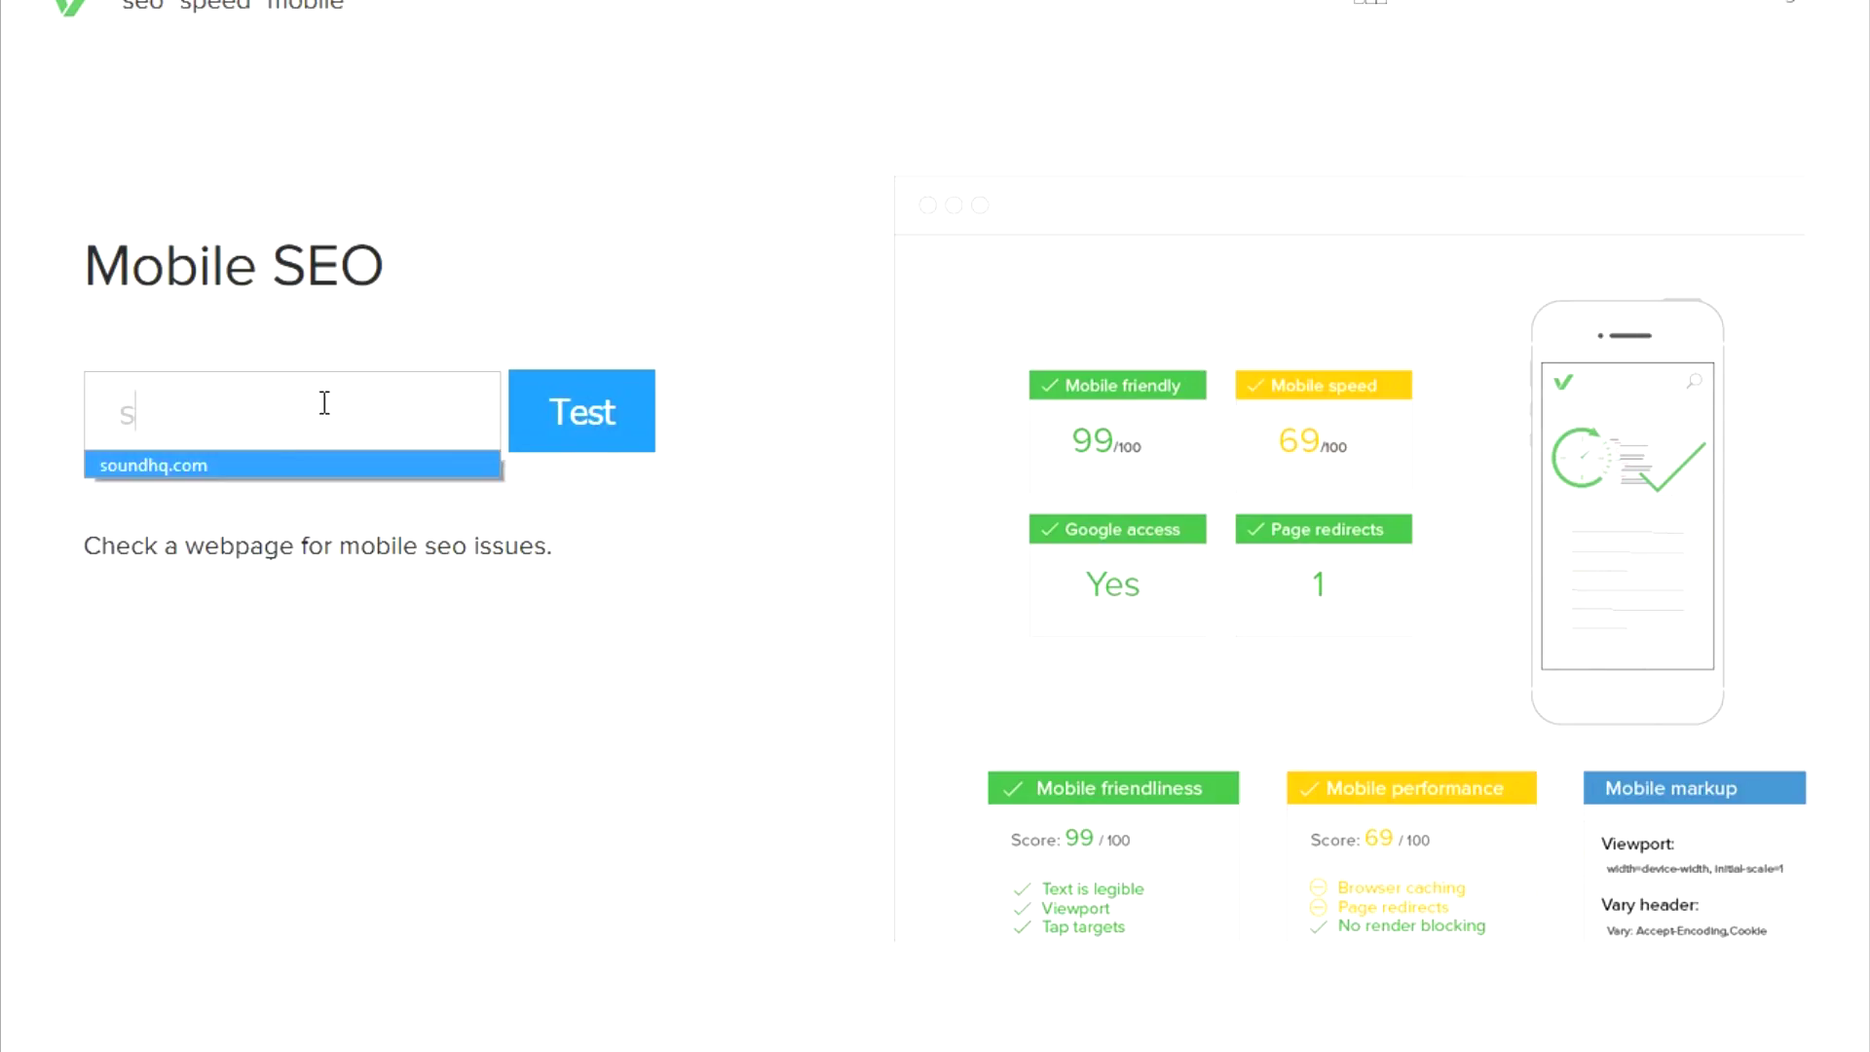
text(tone)
key(Down)
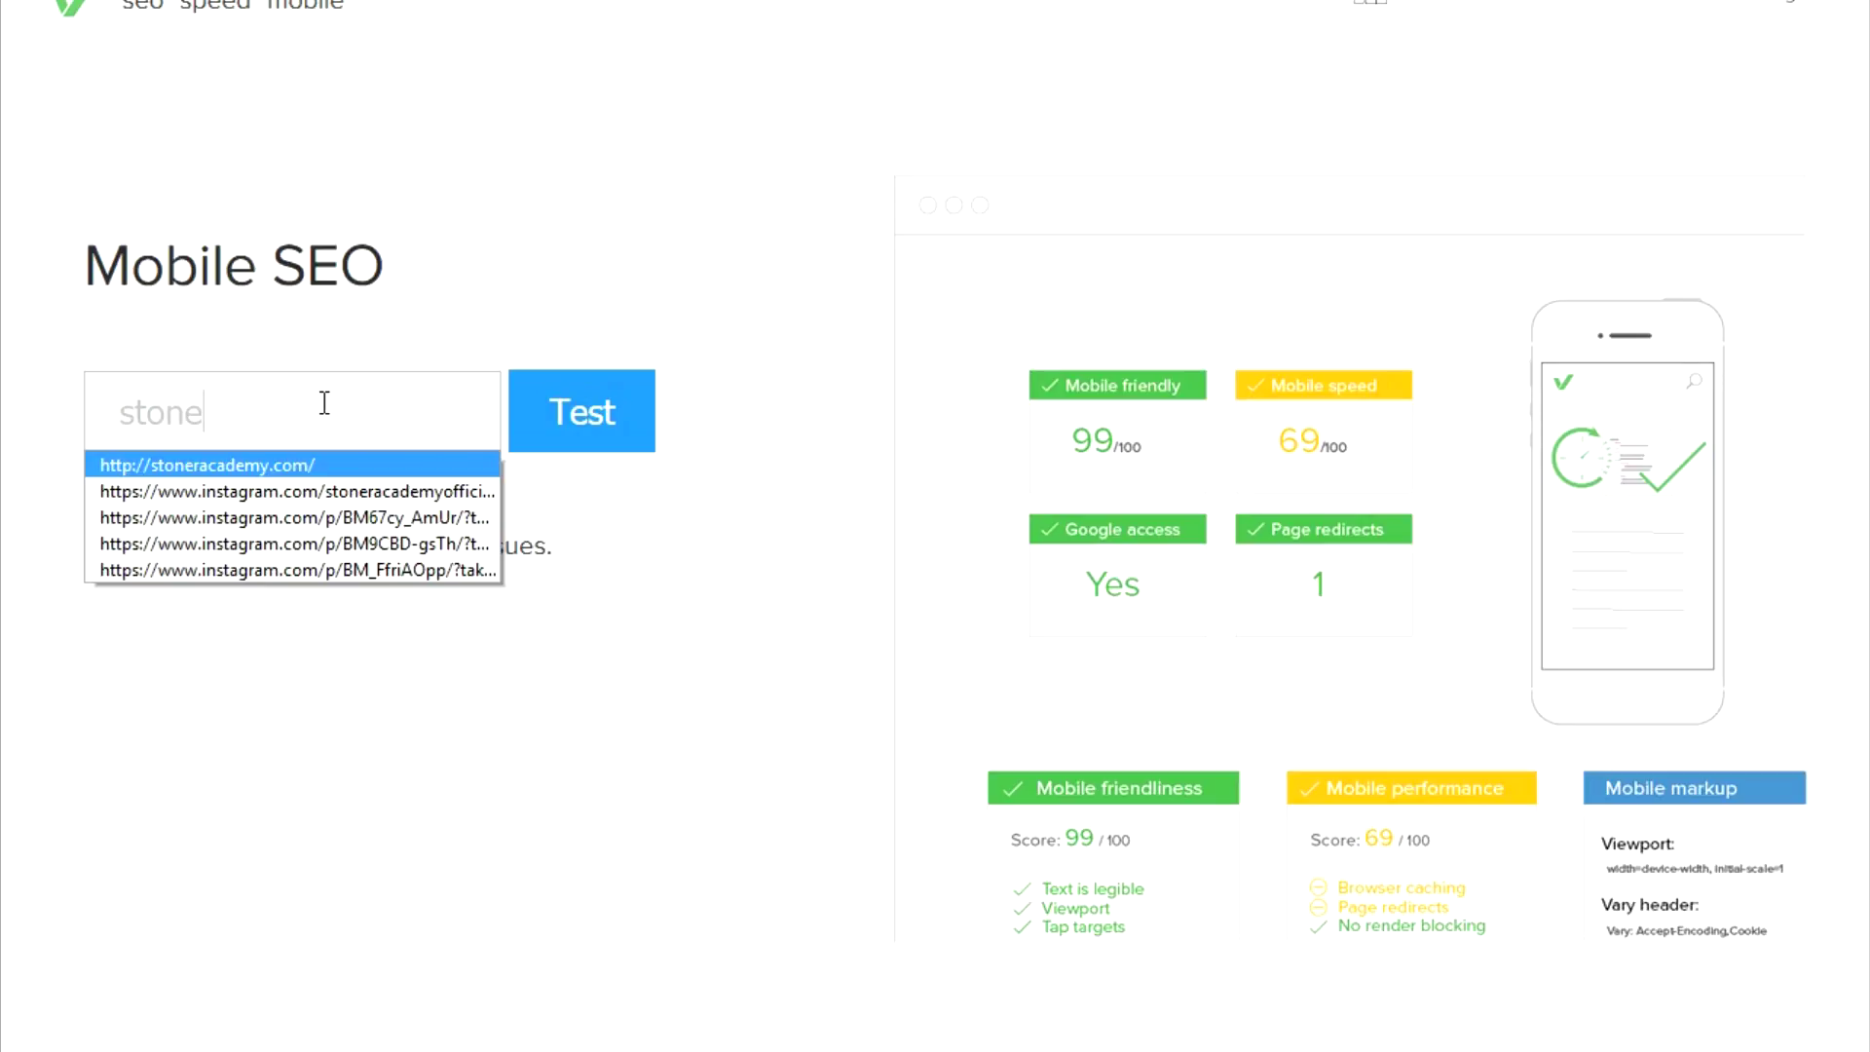
key(Return)
key(Return)
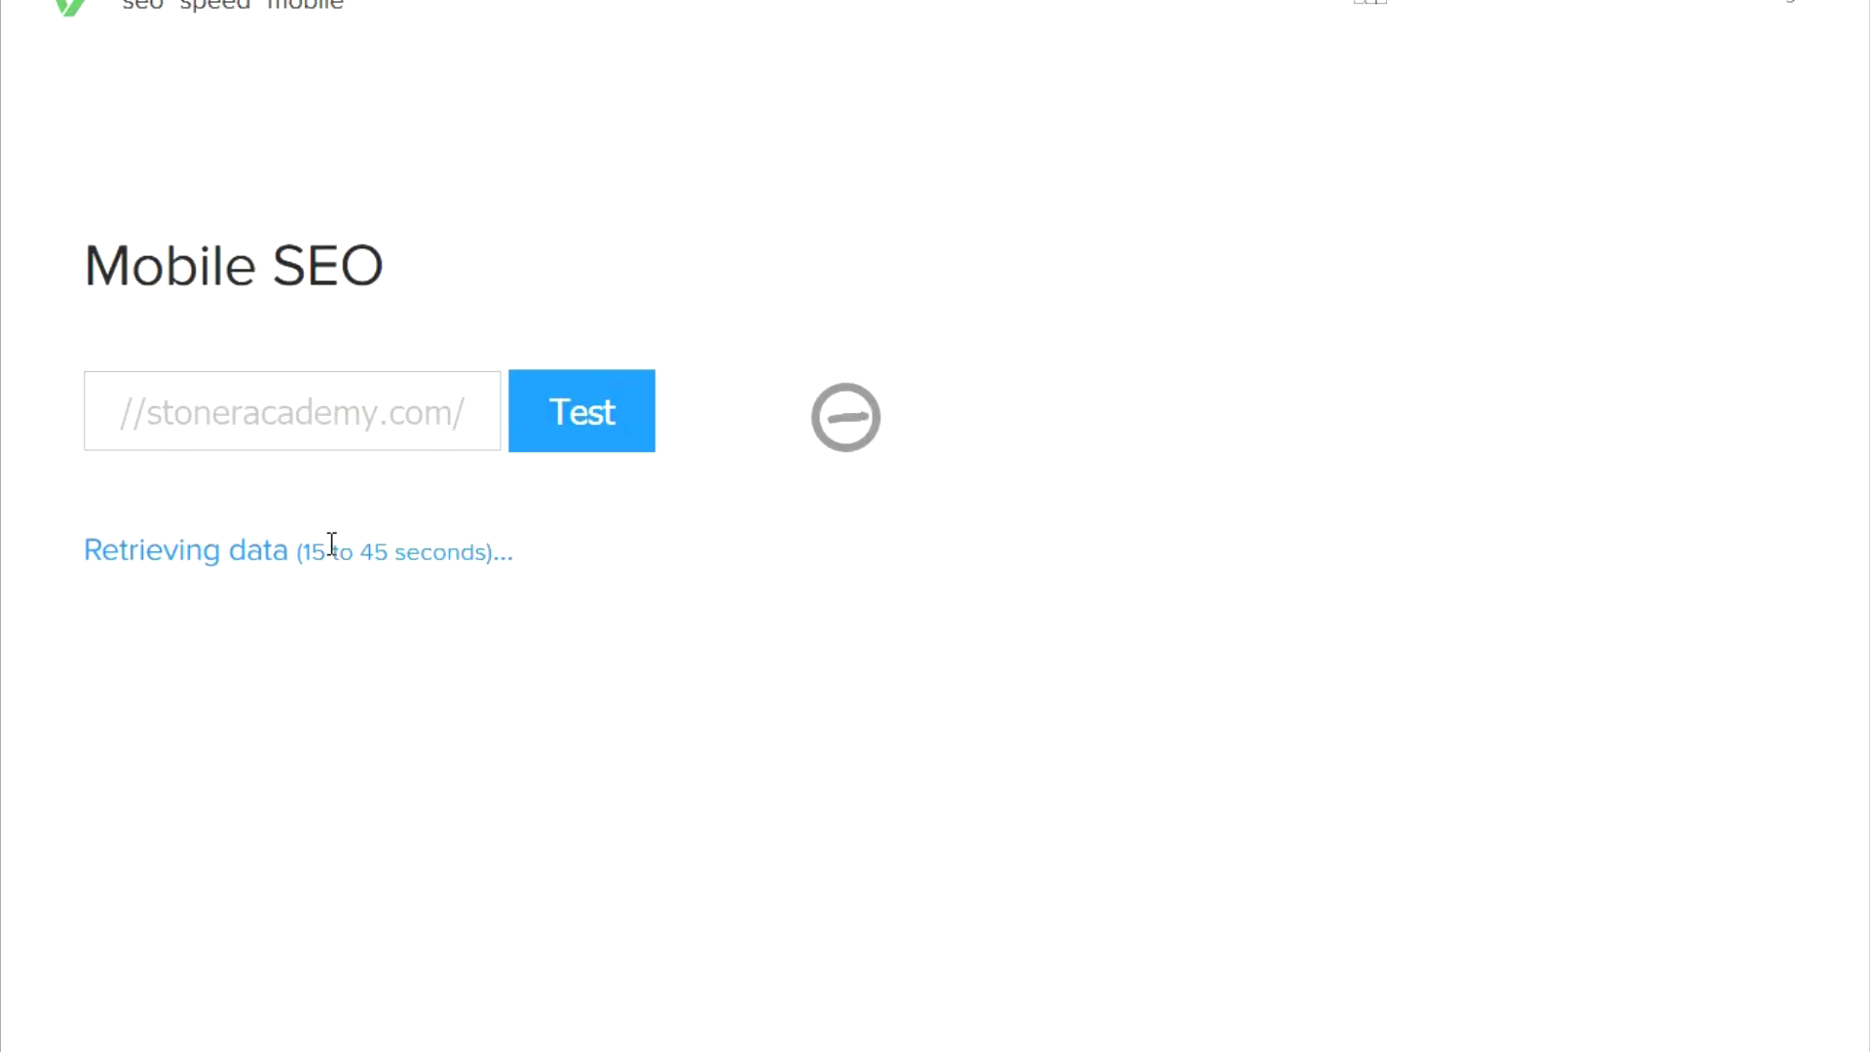
scroll(720, 472, down, 4)
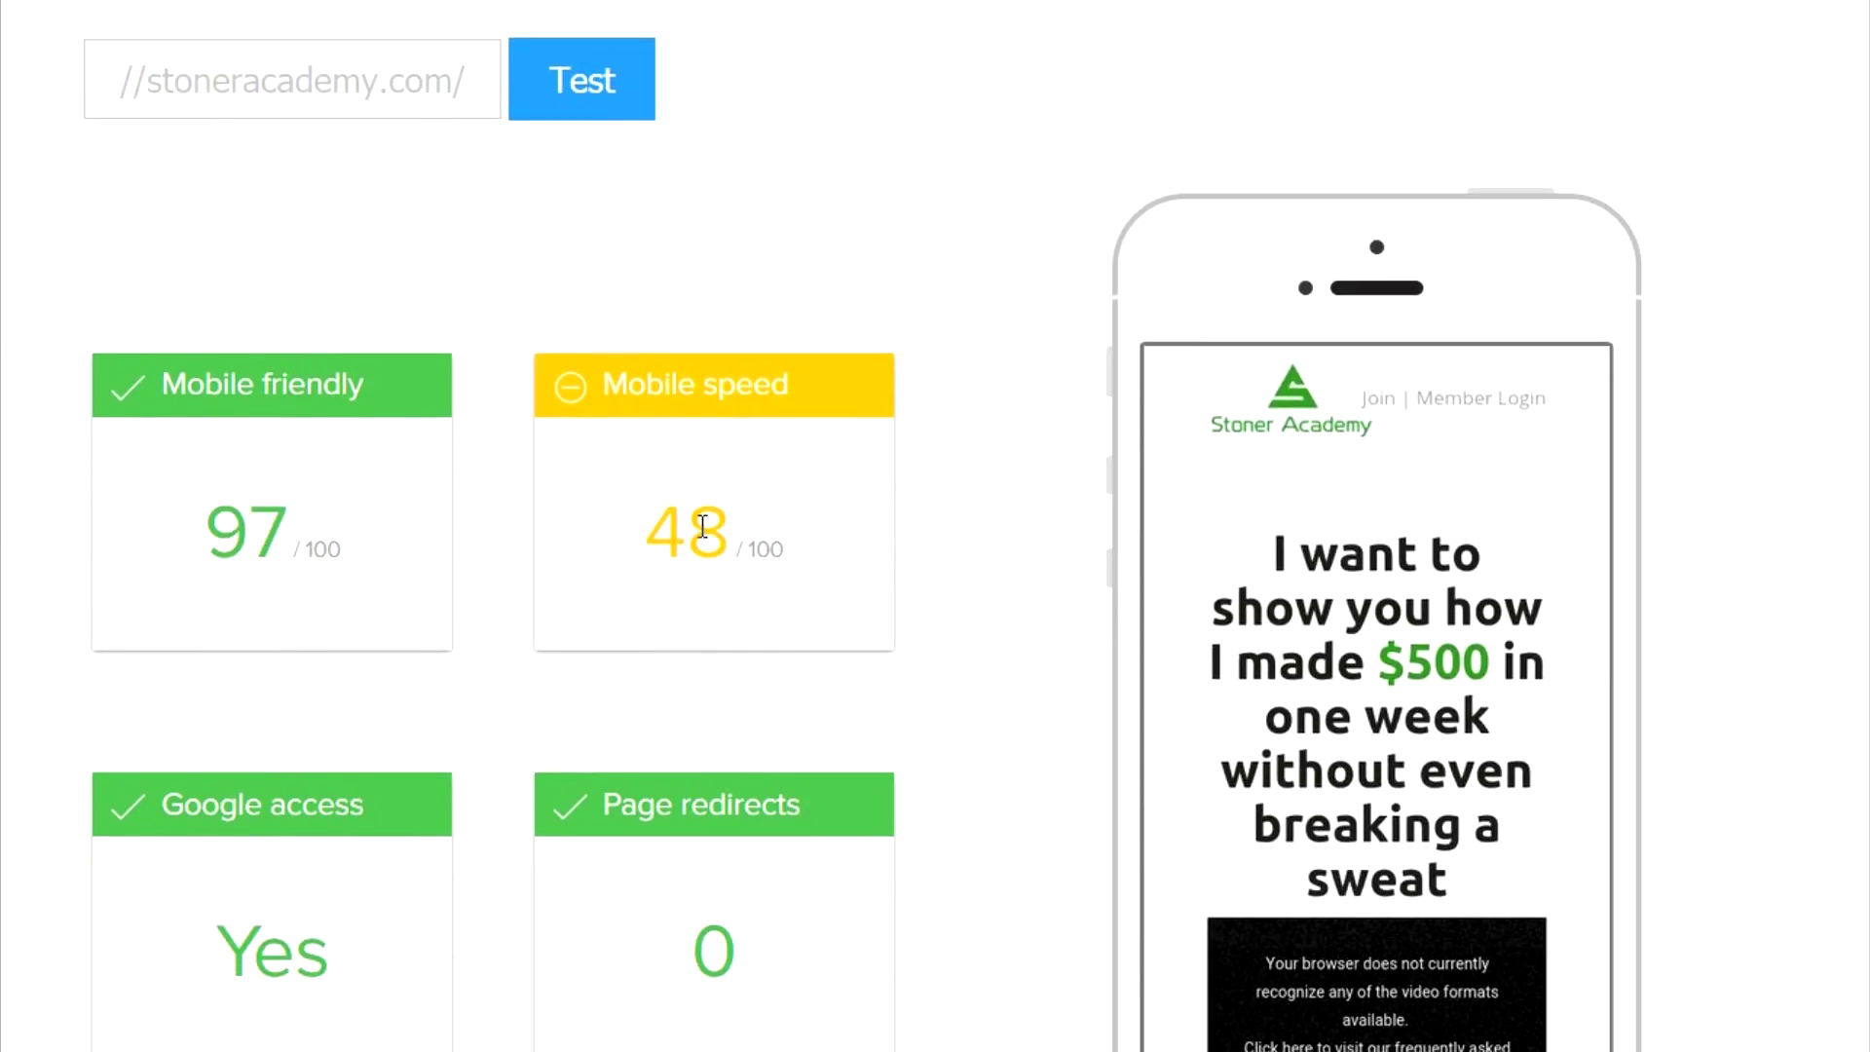
scroll(668, 484, down, 2)
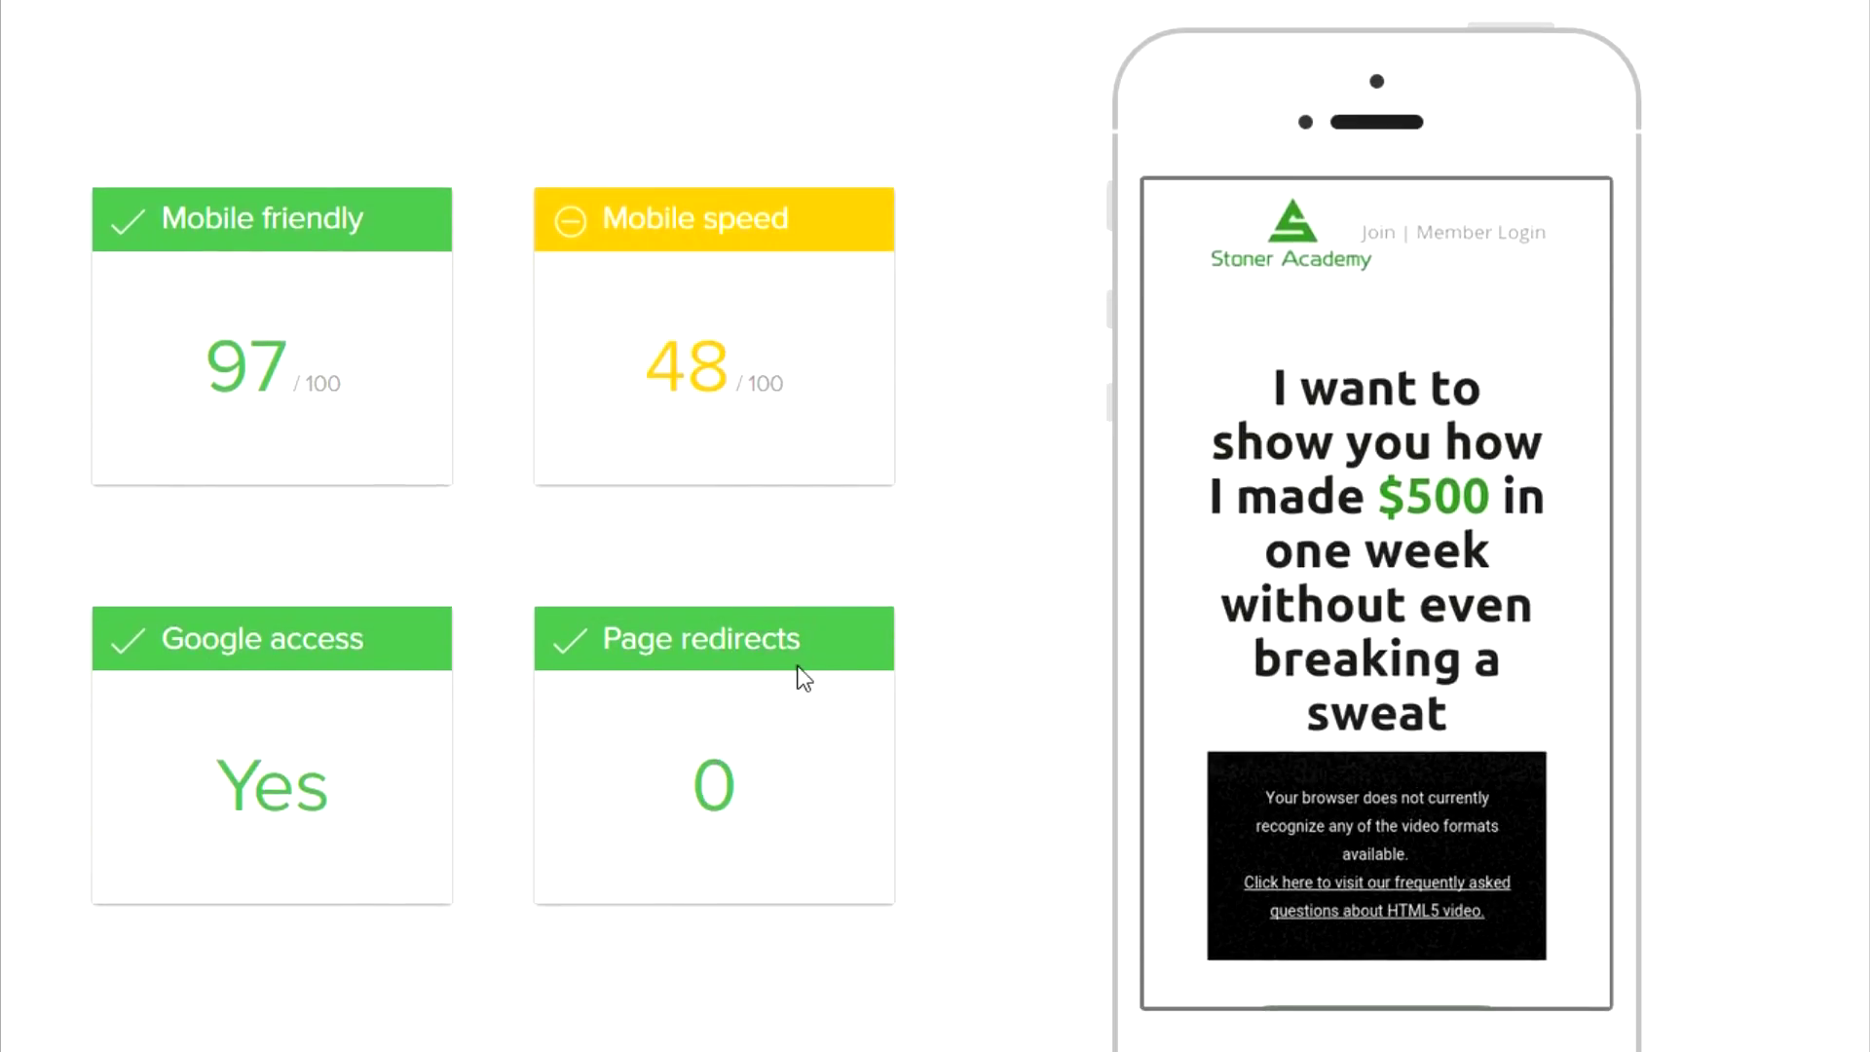
Highlight the Page redirects, Google access 'Yes' and Mobile speed summary cards
drag(805, 643, 384, 688)
click(329, 625)
triple_click(328, 626)
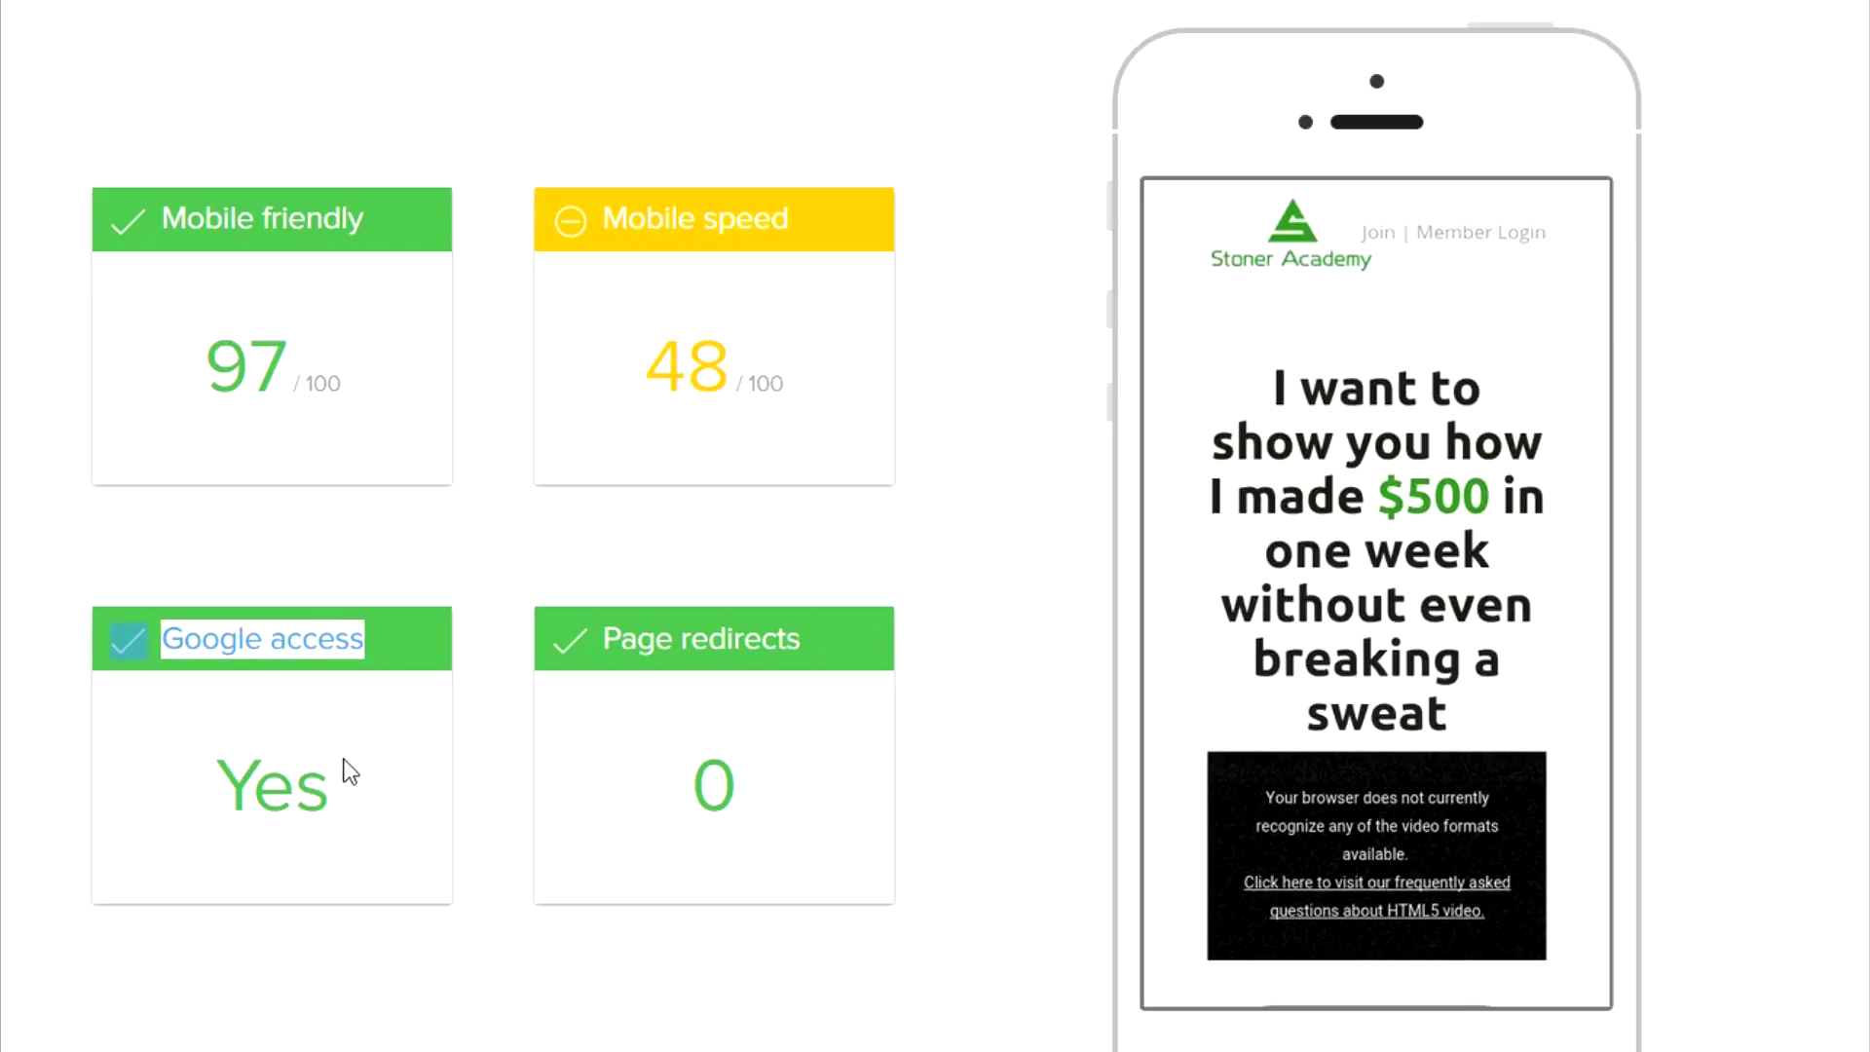
double_click(290, 787)
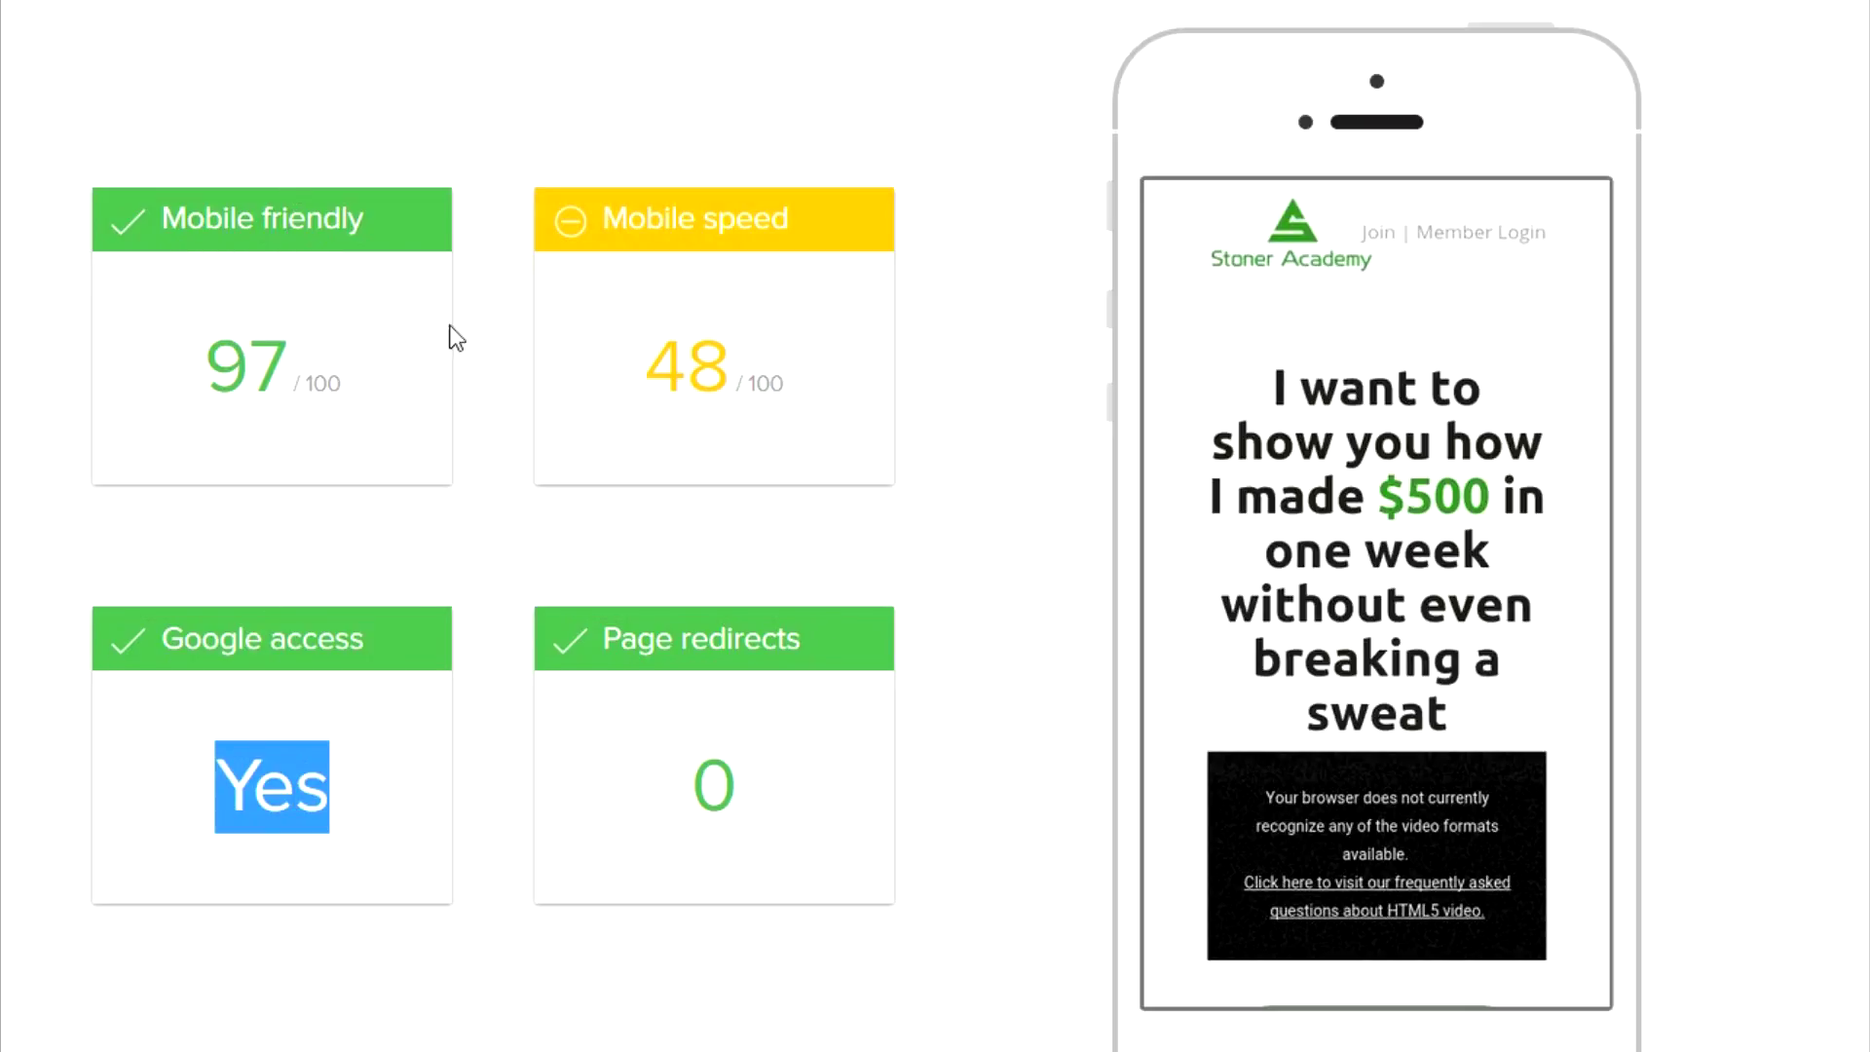
click(303, 220)
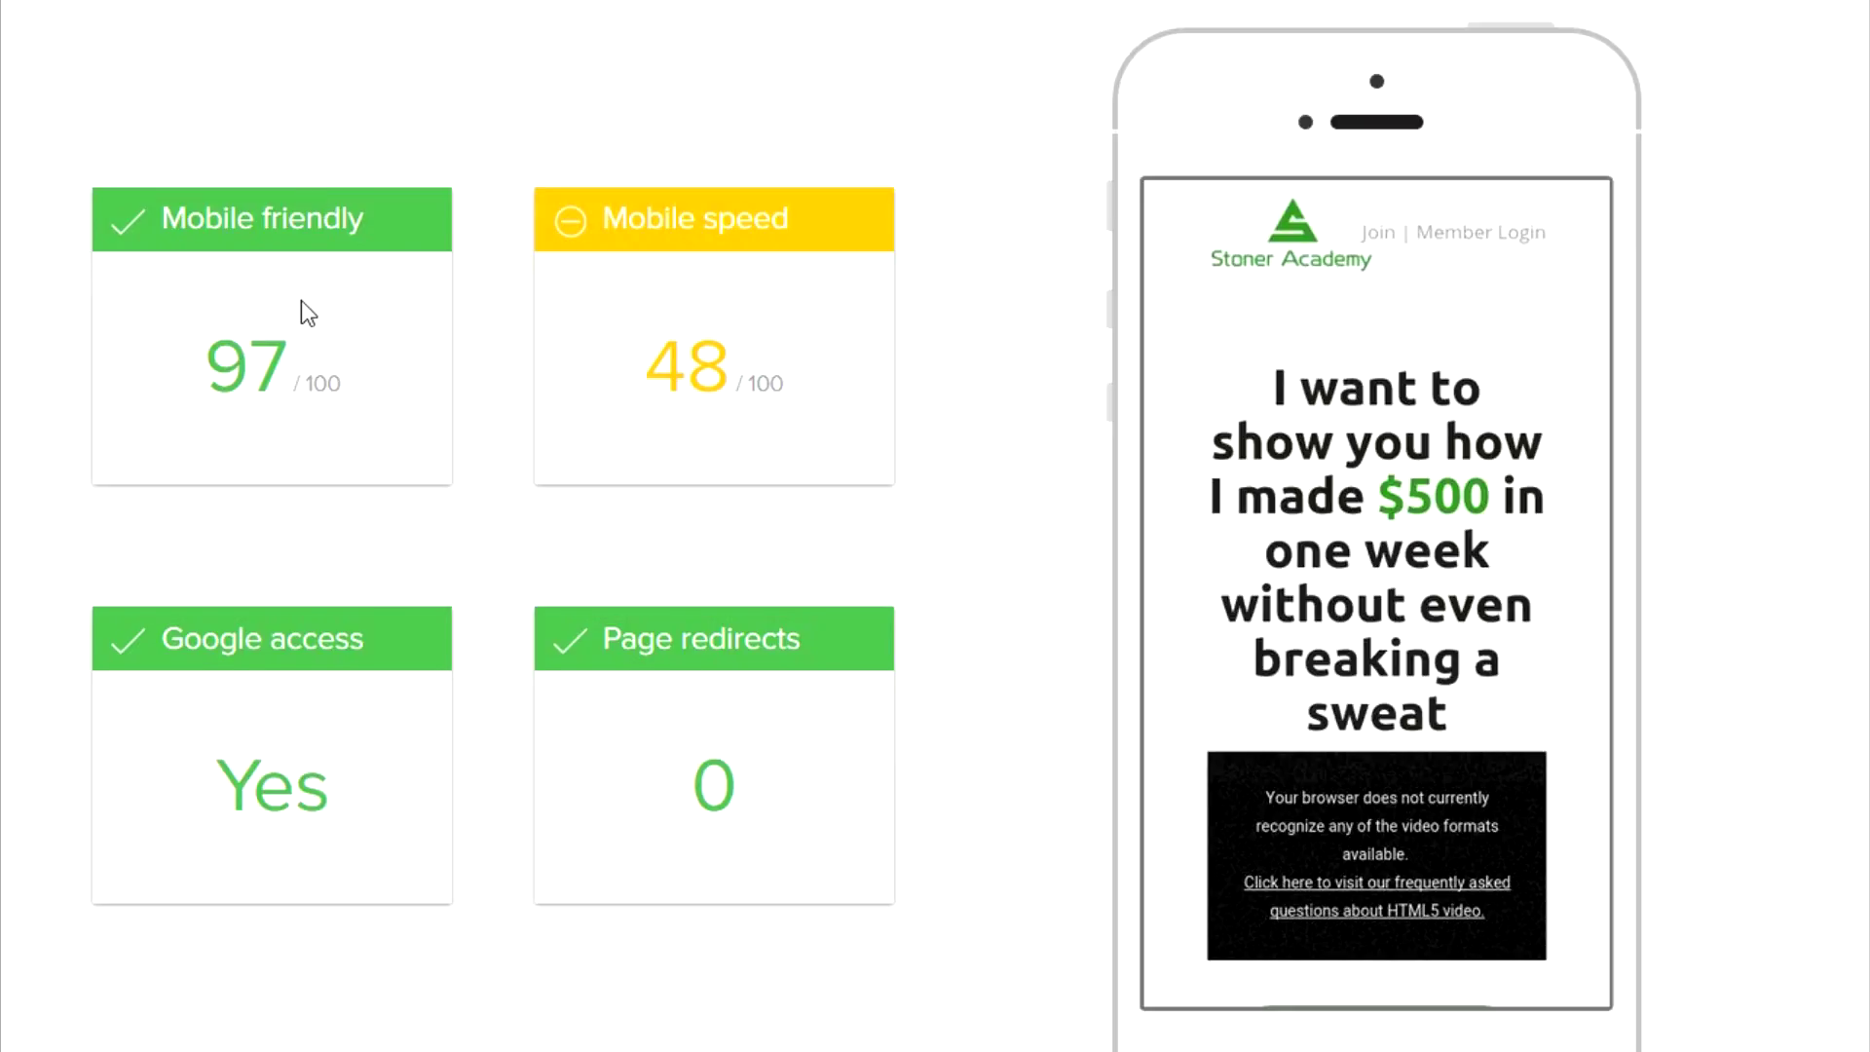
double_click(668, 220)
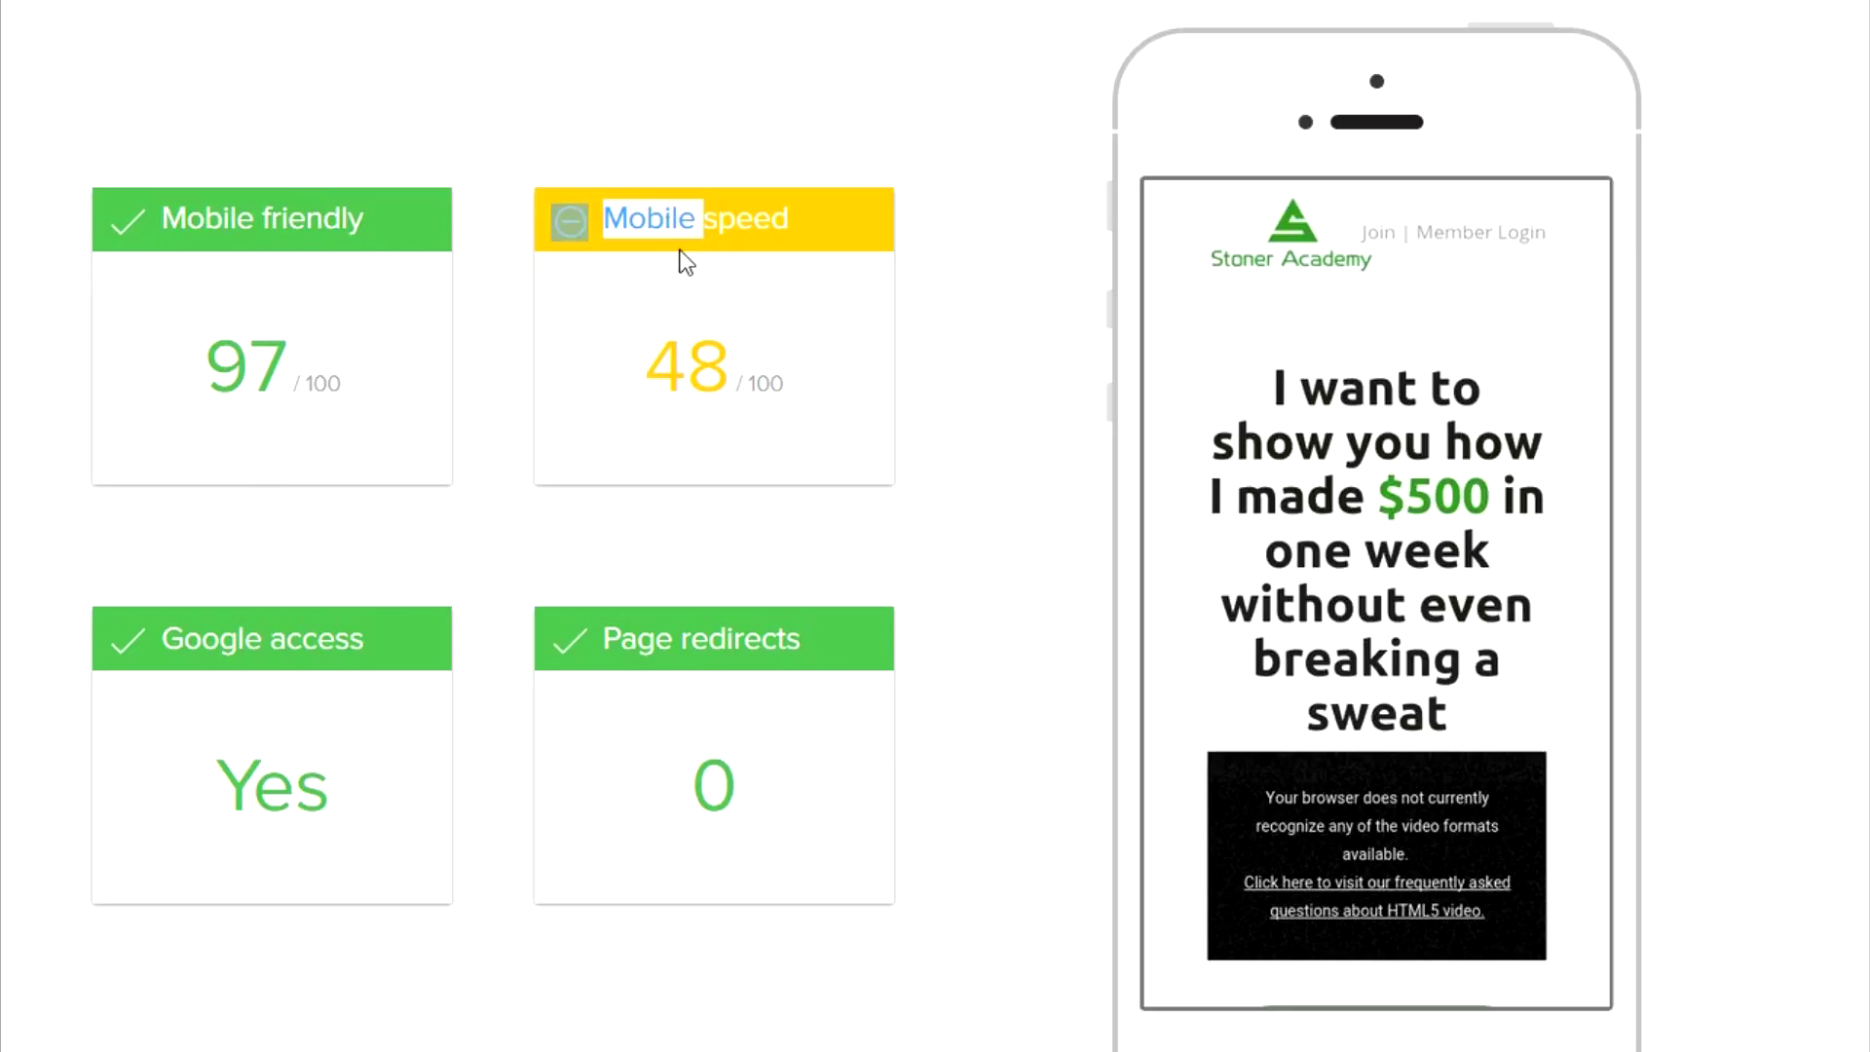
click(706, 356)
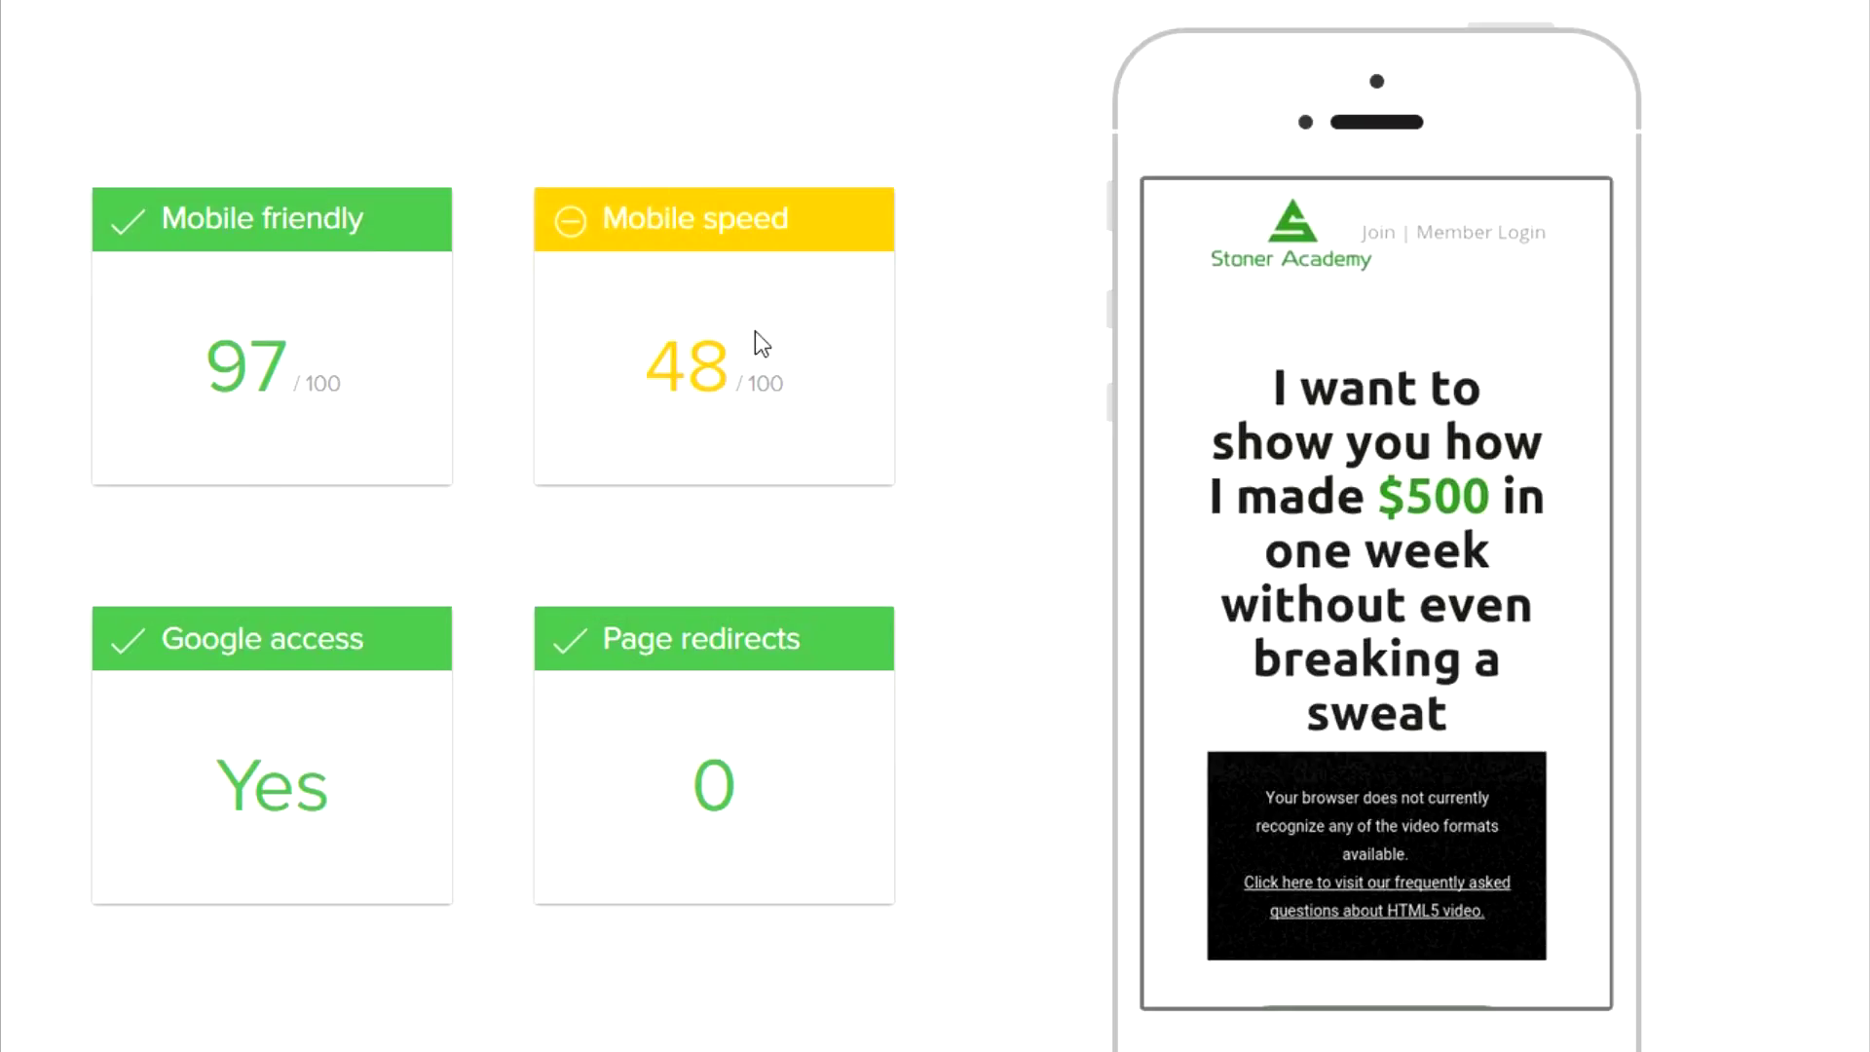
scroll(756, 331, down, 3)
scroll(713, 190, up, 2)
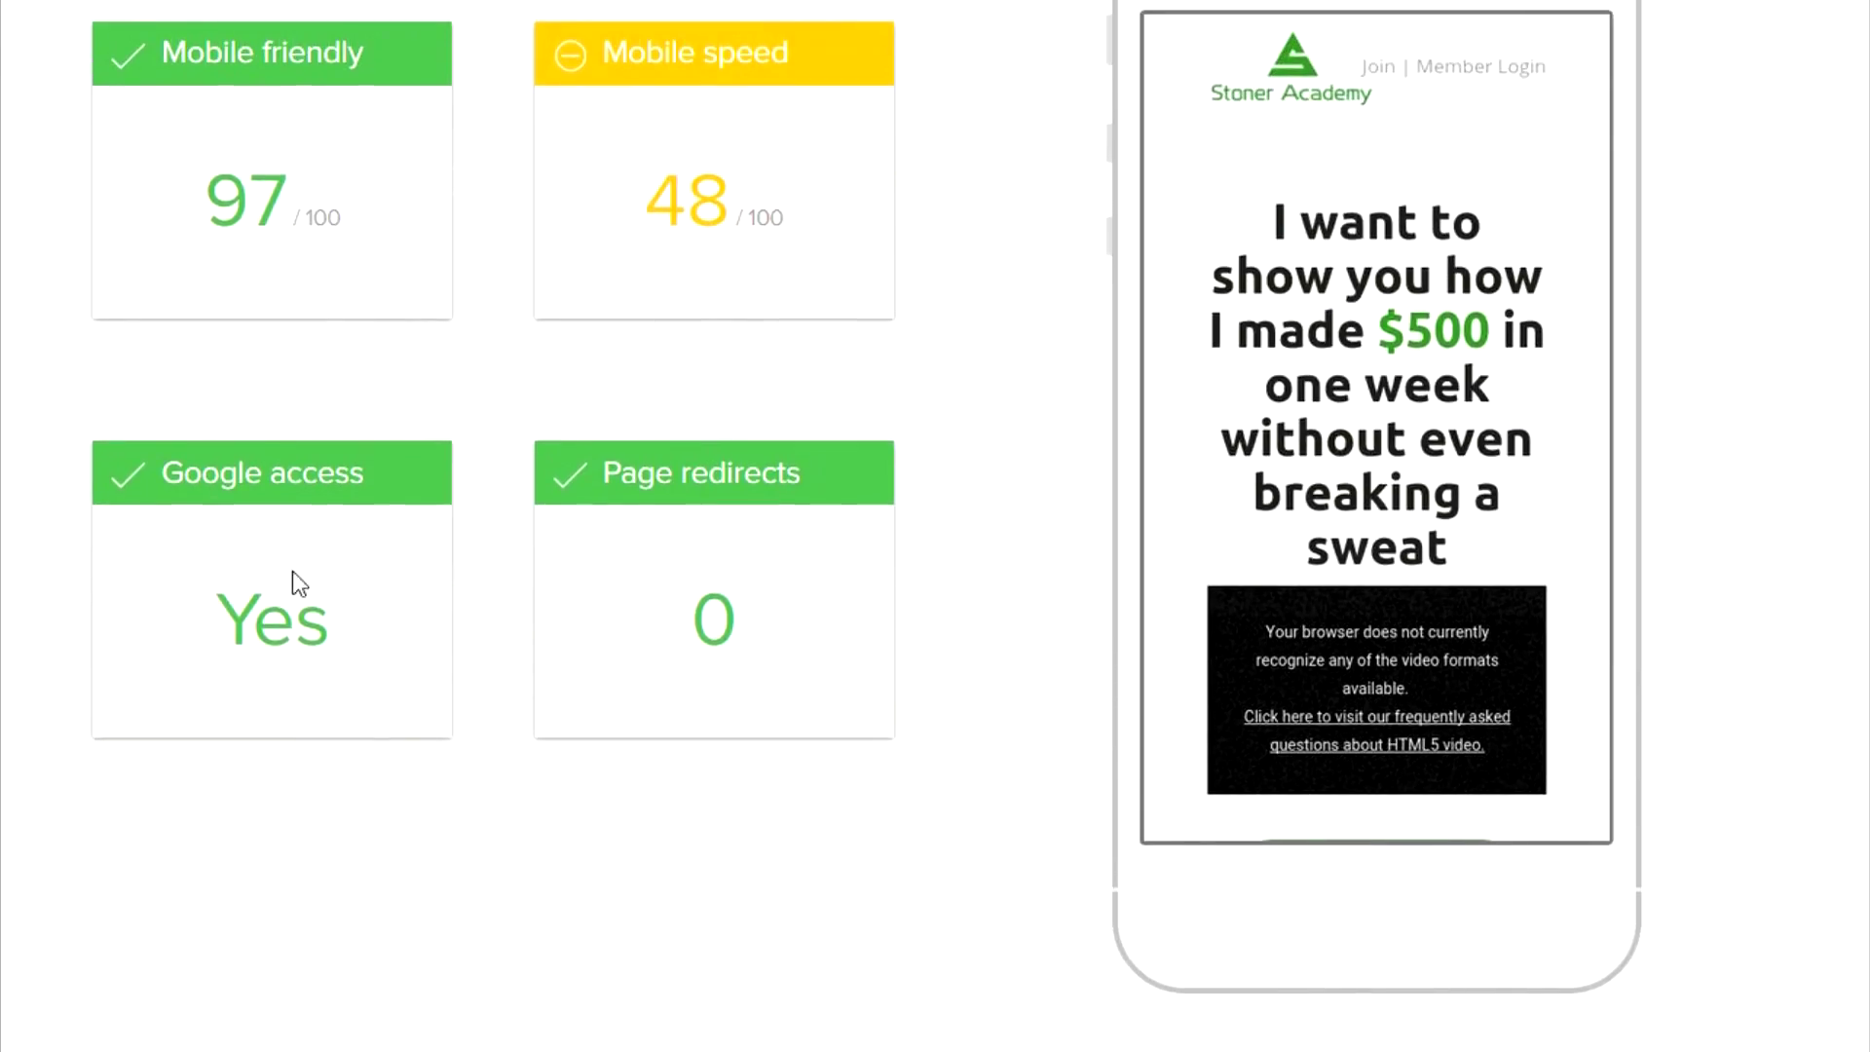
double_click(285, 638)
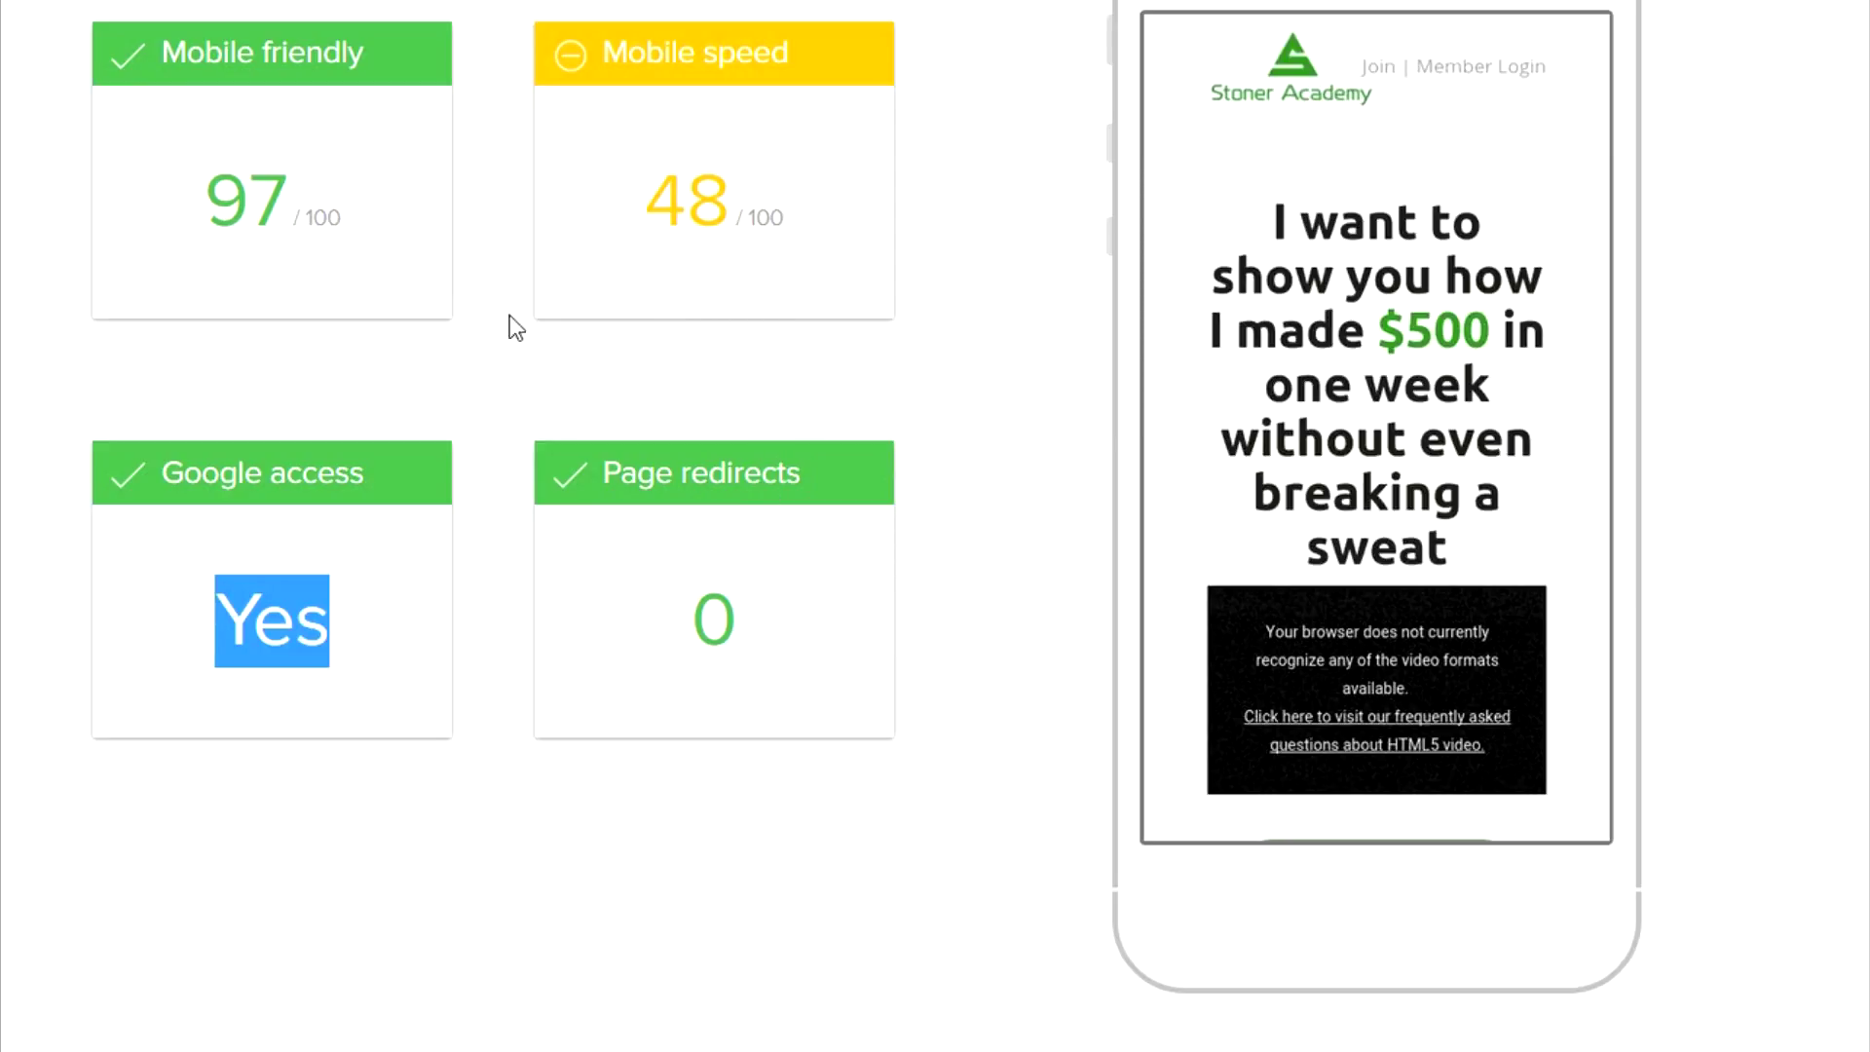
scroll(472, 309, down, 1)
scroll(473, 309, down, 2)
Highlight the 0 page redirects count, 'Tap targets are small' finding and friendliness score
double_click(715, 292)
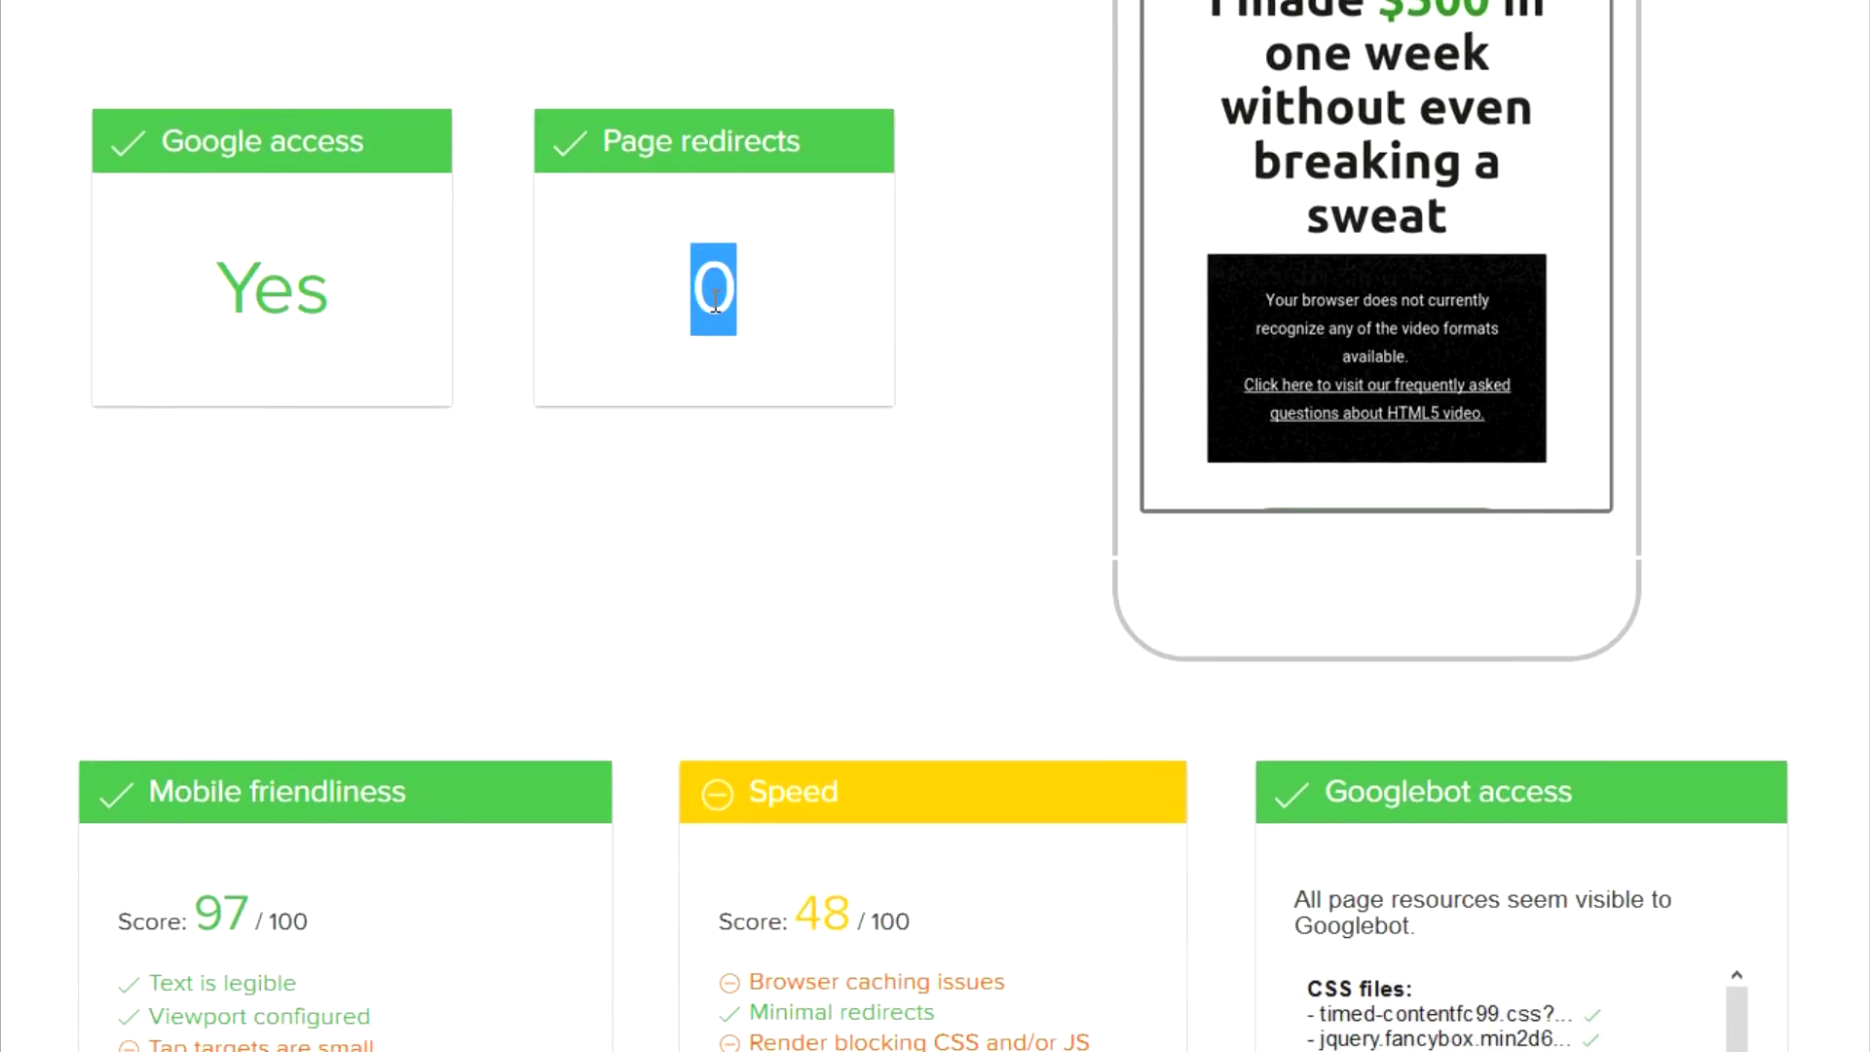
scroll(719, 261, down, 5)
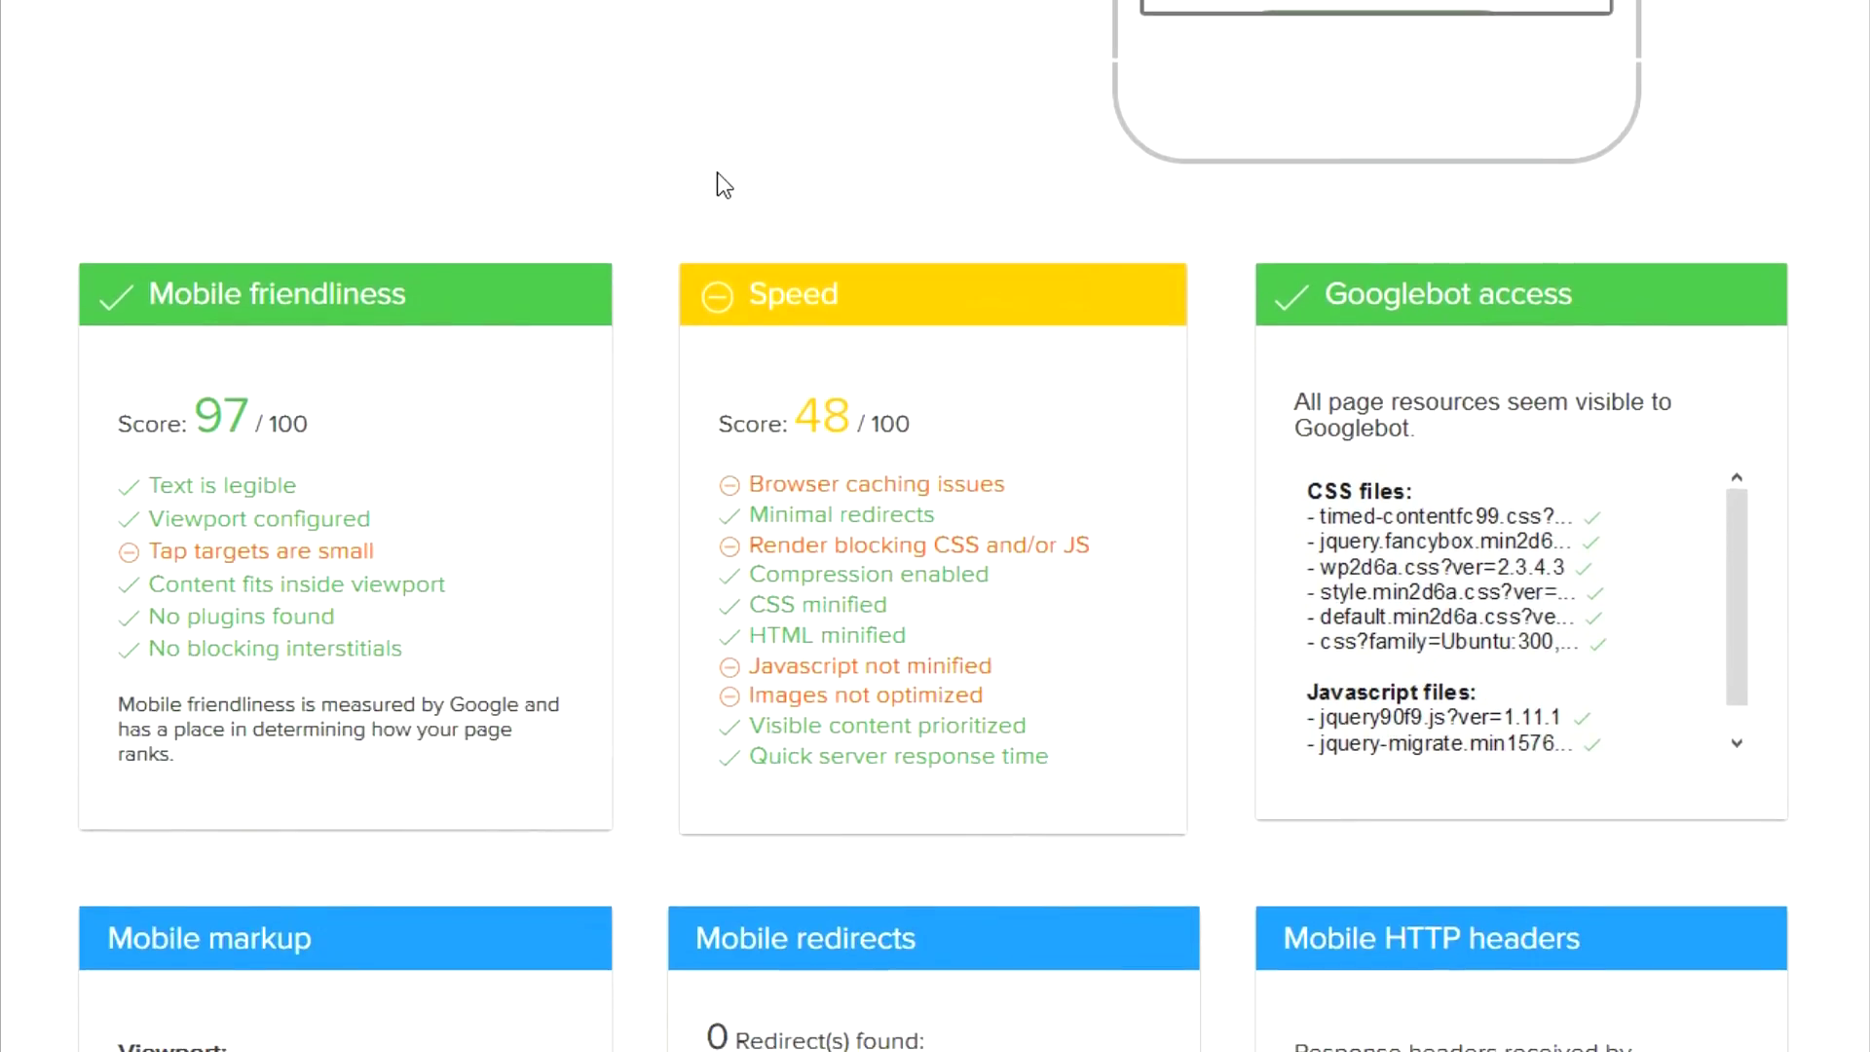
scroll(454, 312, down, 2)
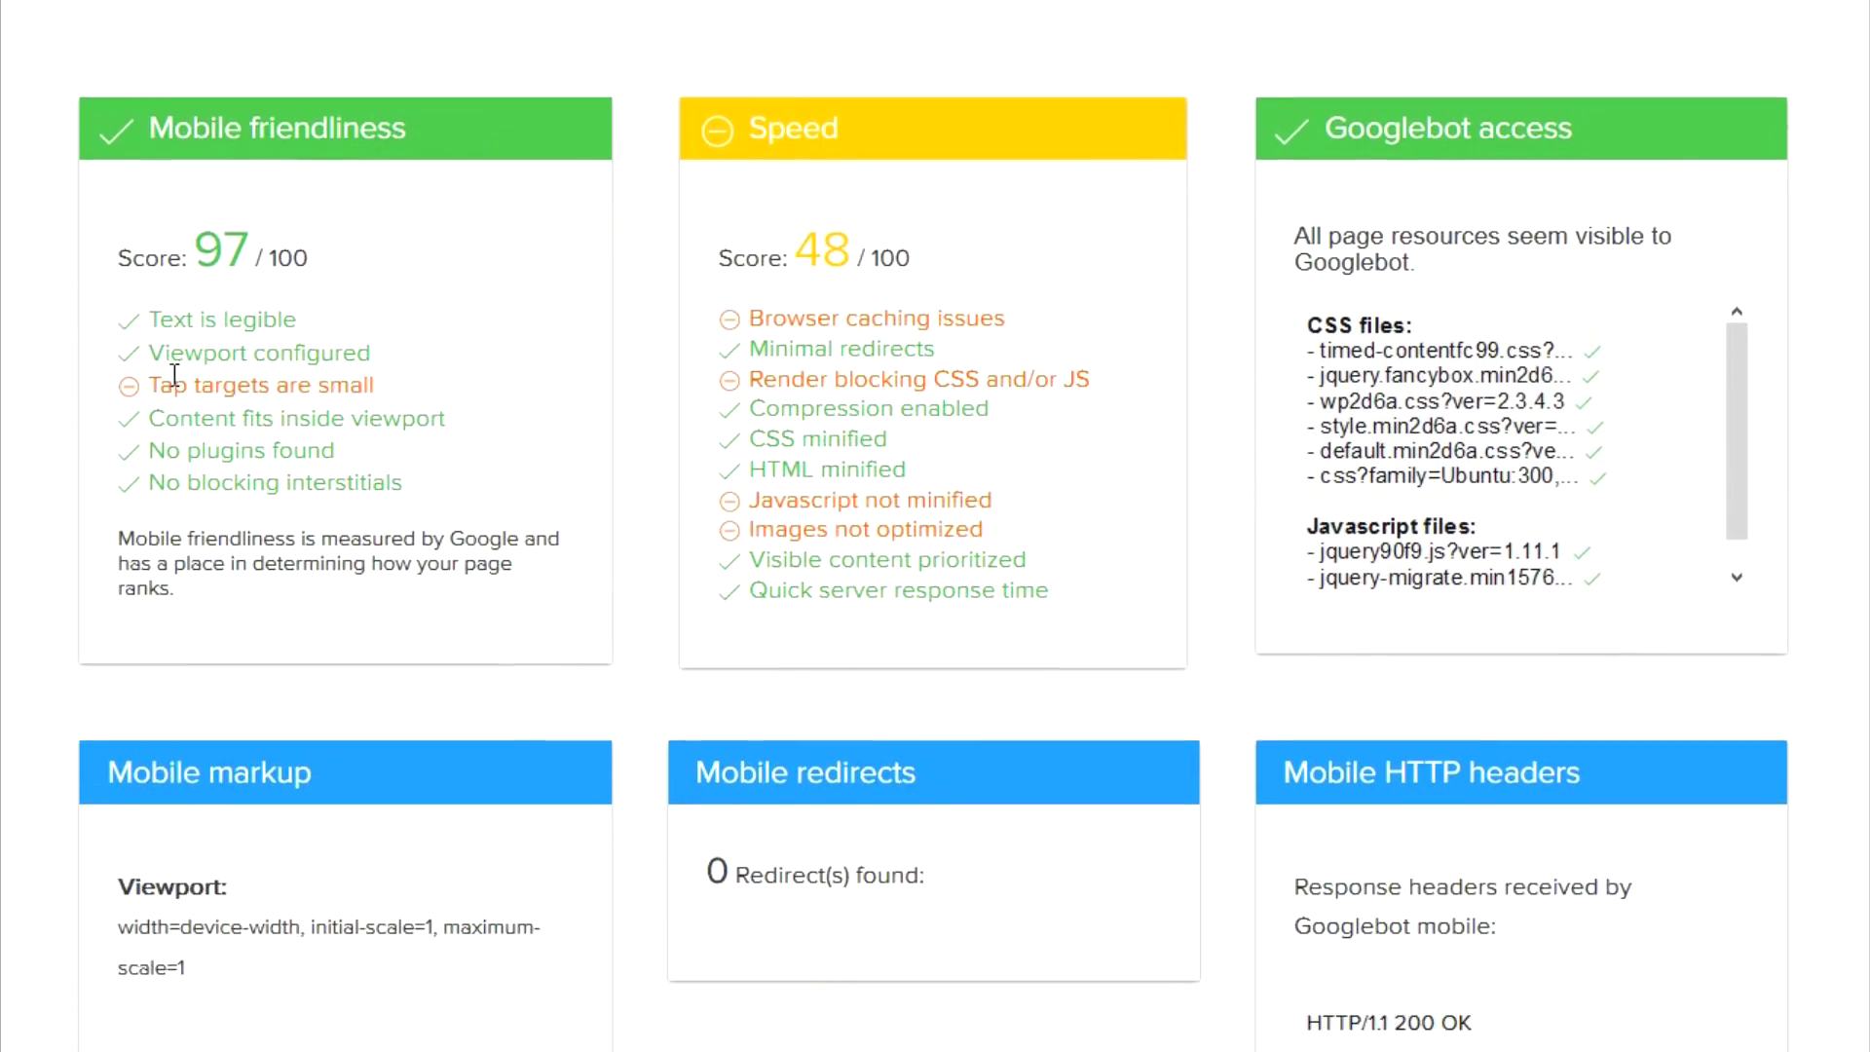
drag(153, 377, 414, 382)
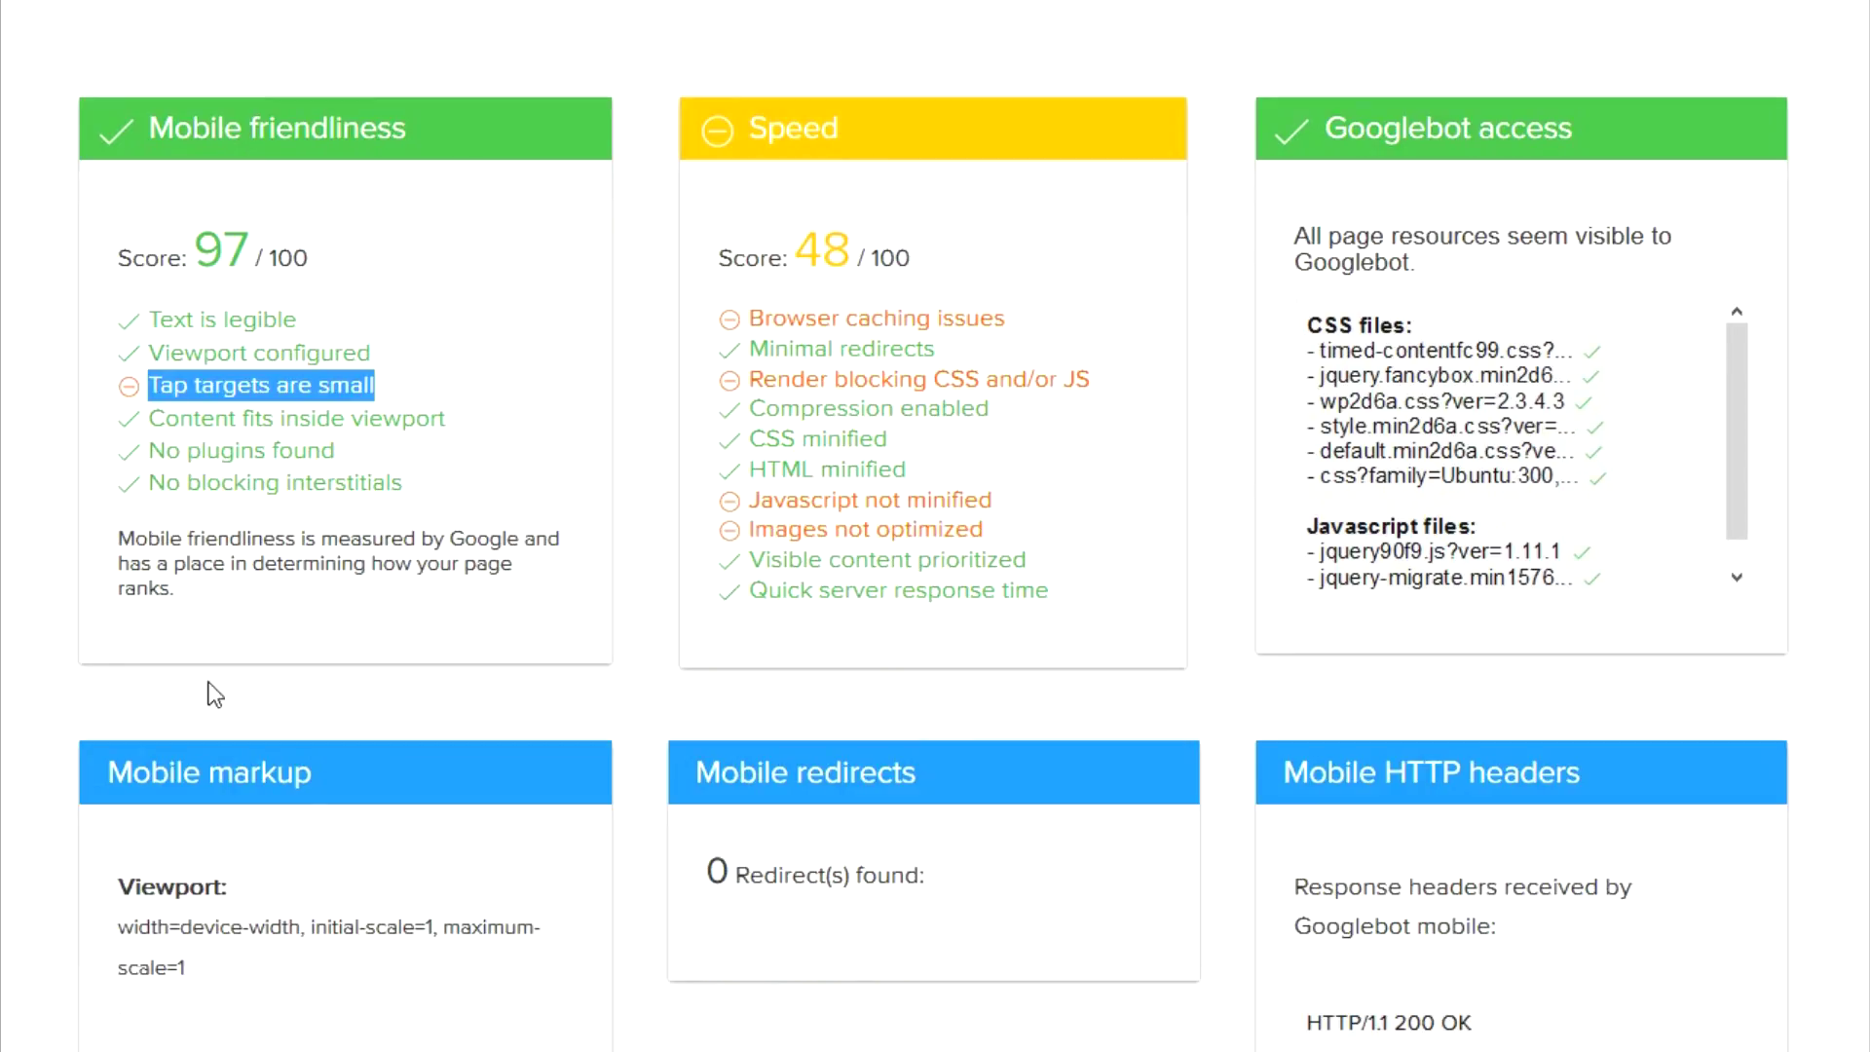
click(170, 394)
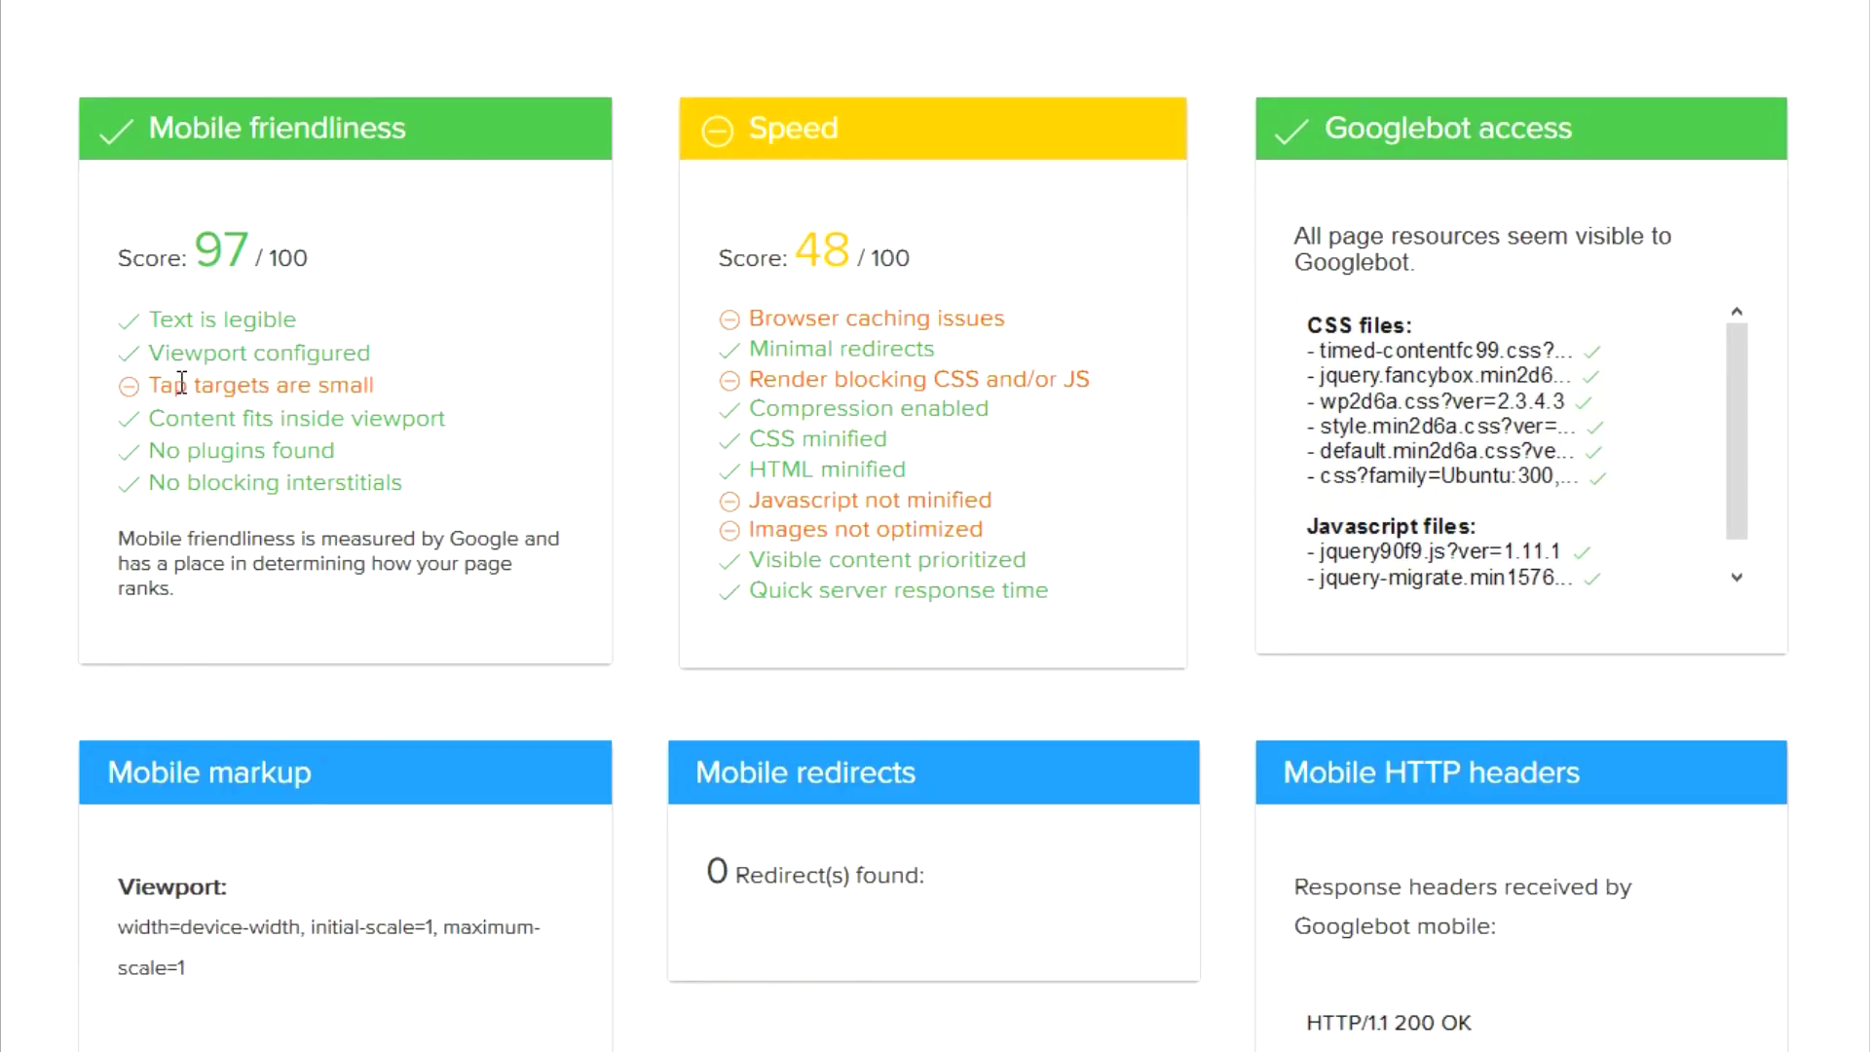
mouse_move(152, 387)
mouse_down()
mouse_move(385, 389)
mouse_move(154, 390)
mouse_up()
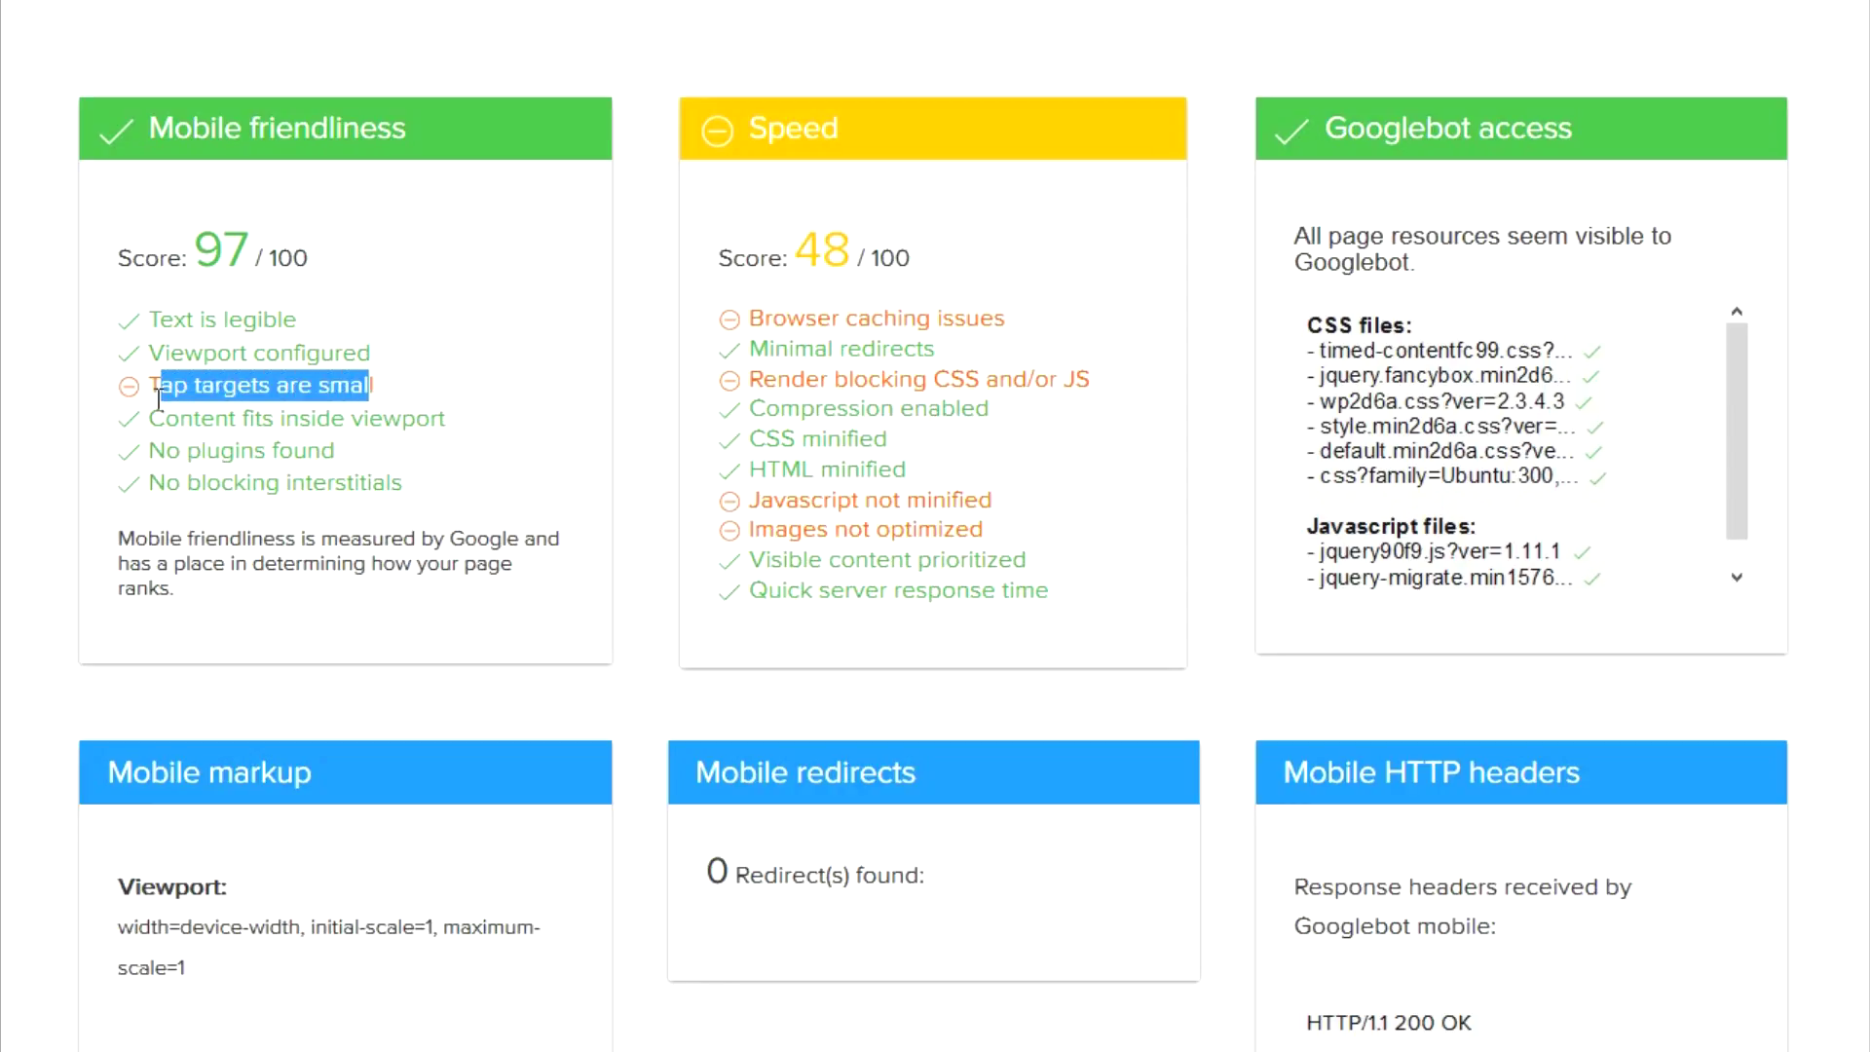
click(228, 255)
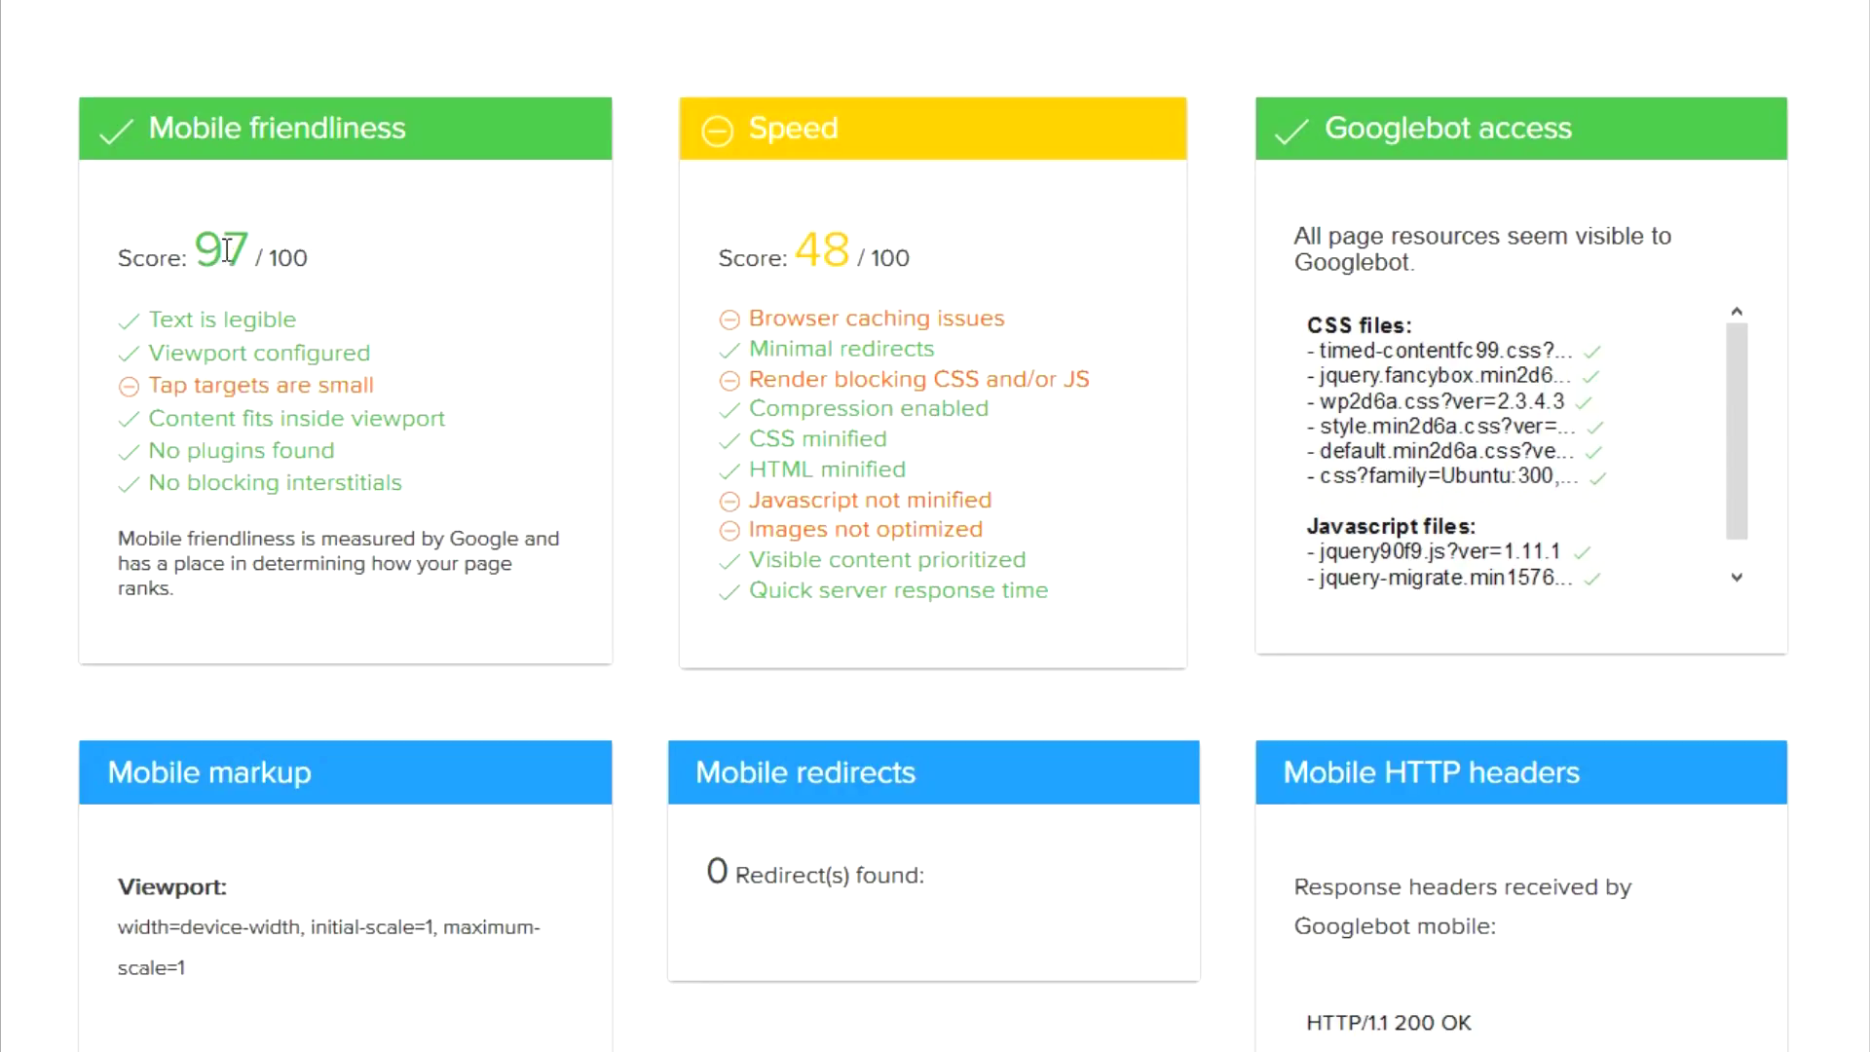
drag(225, 252, 430, 258)
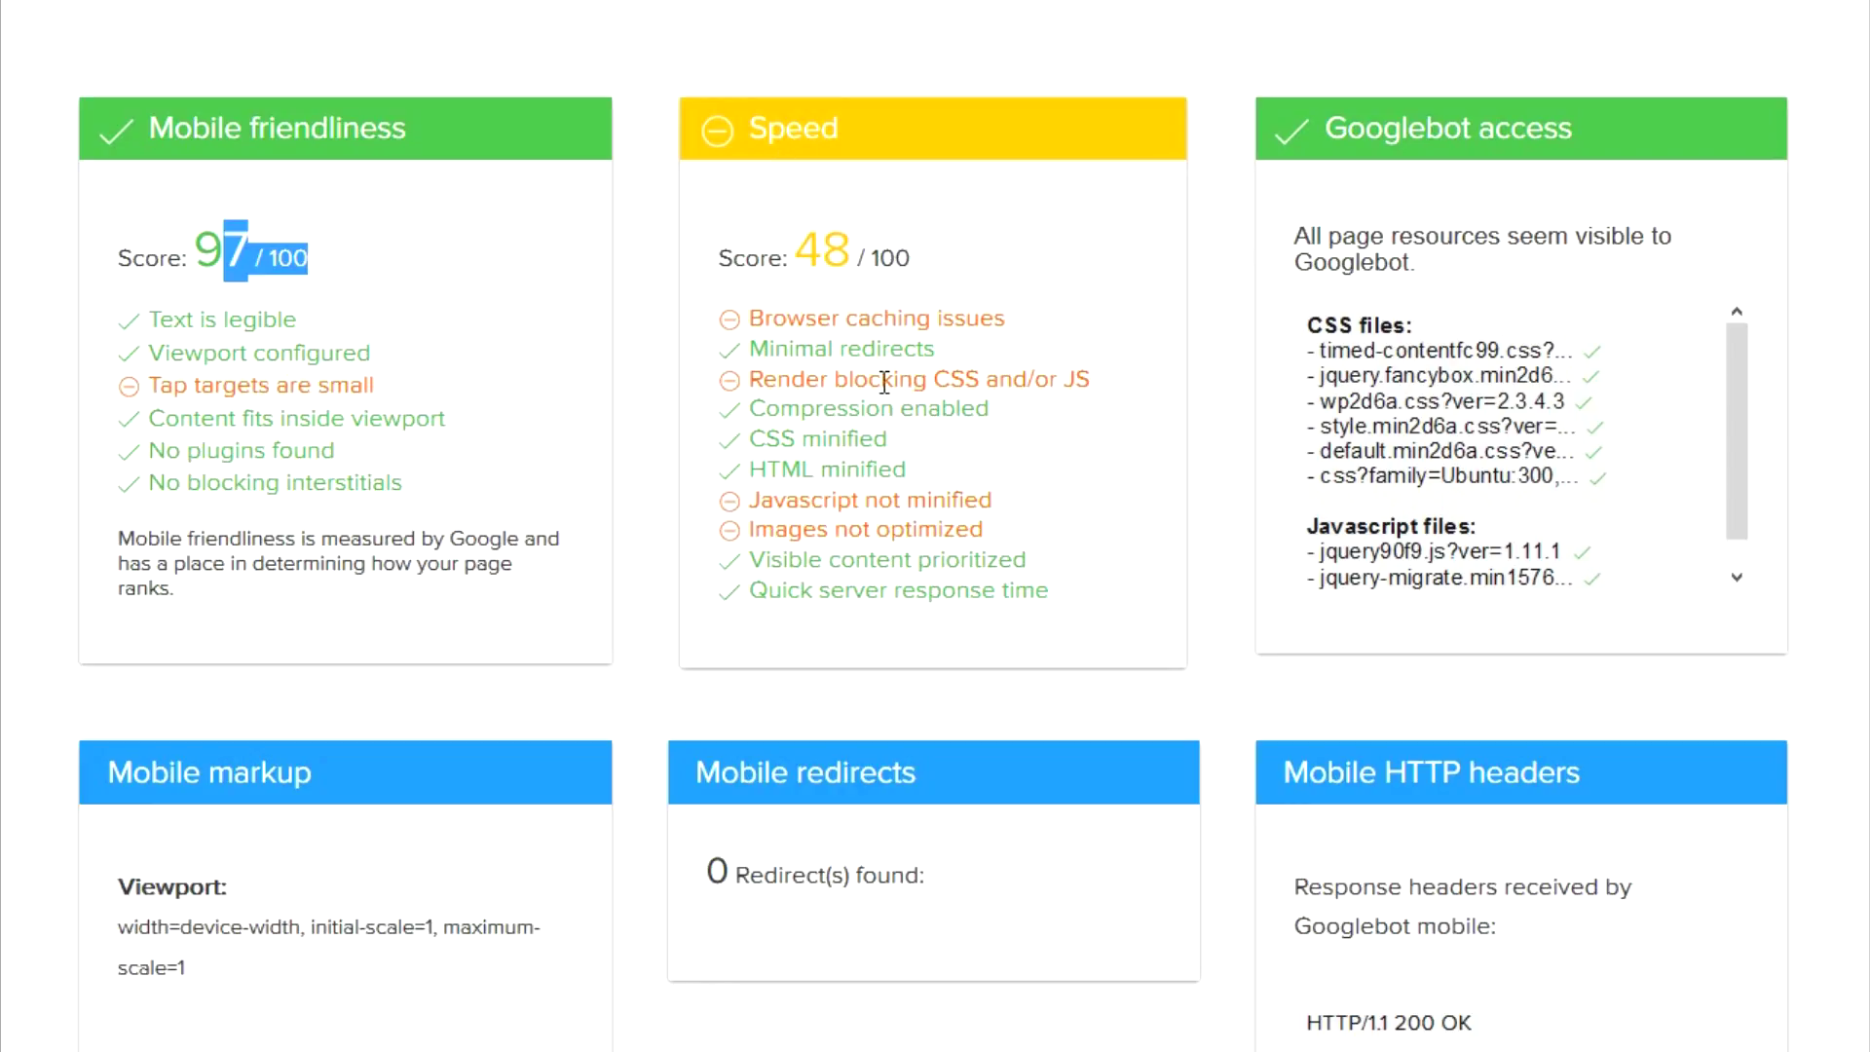
Point out the Render blocking CSS and/or JS issue, then scroll into the optimization guide
drag(882, 380, 926, 380)
click(913, 472)
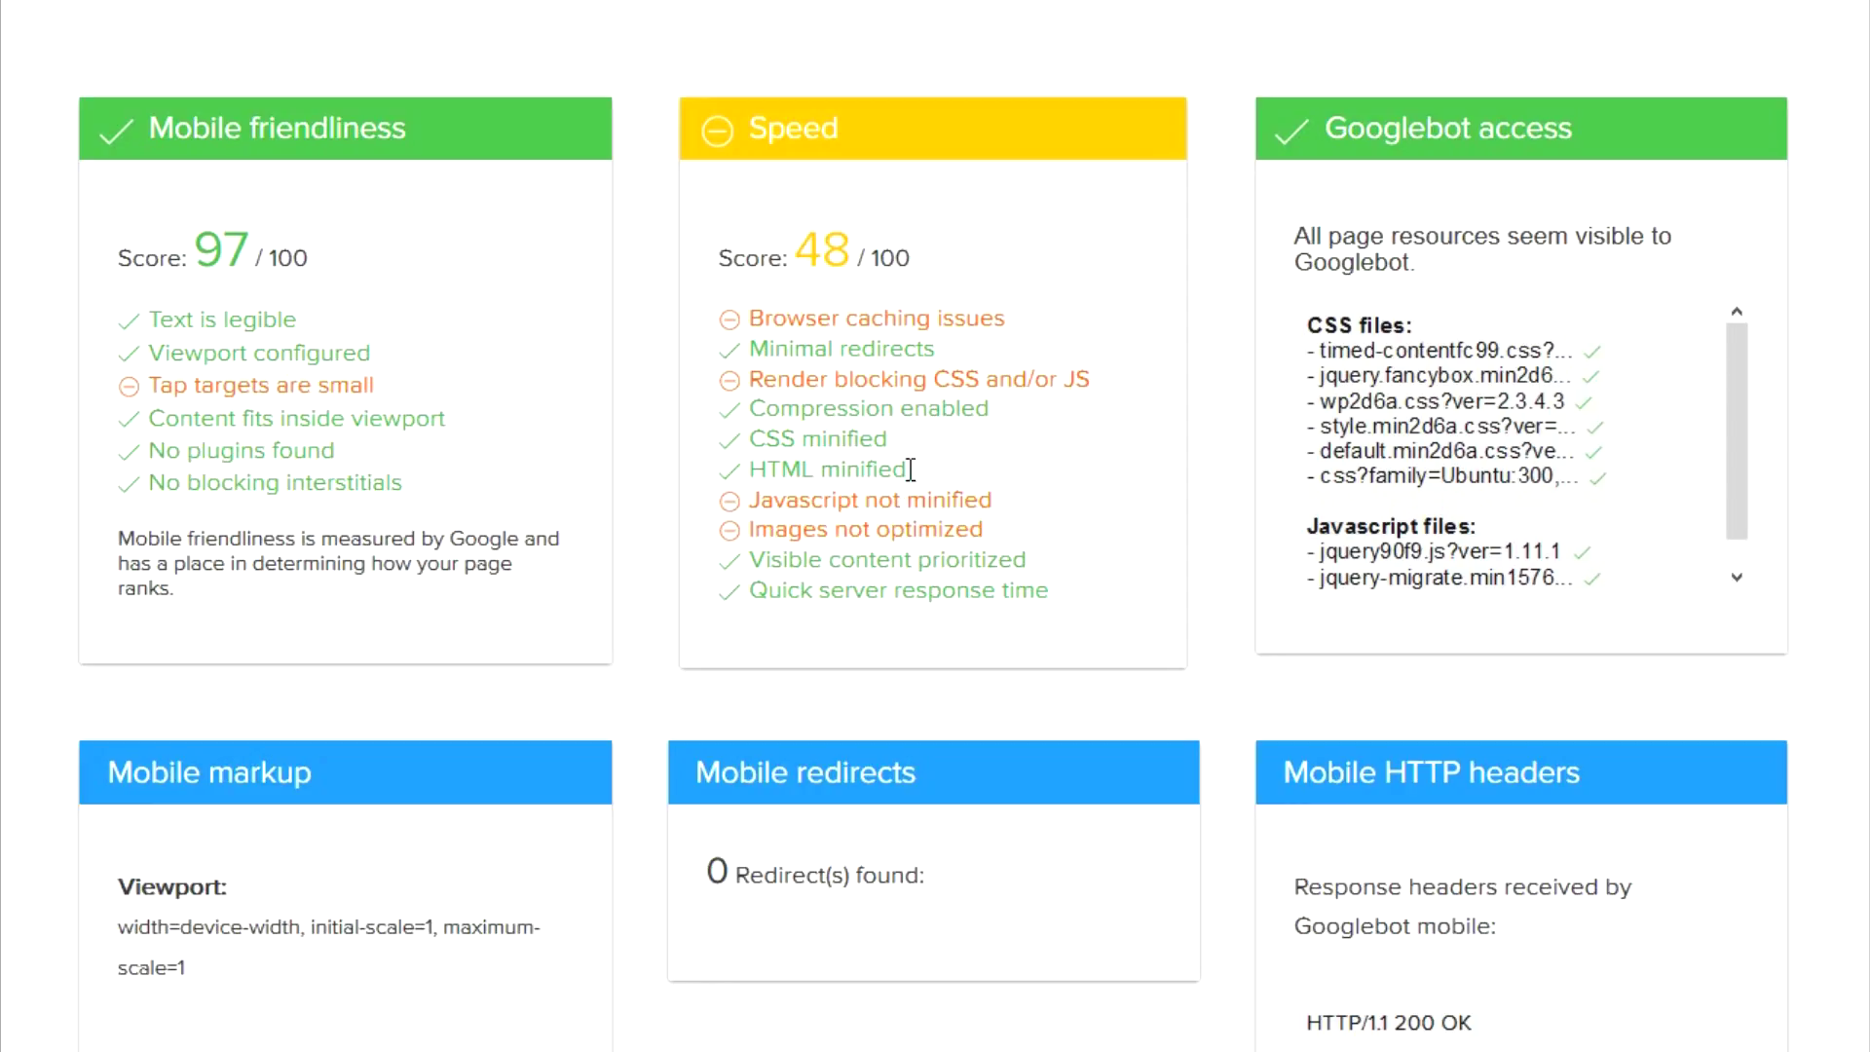
scroll(826, 271, down, 18)
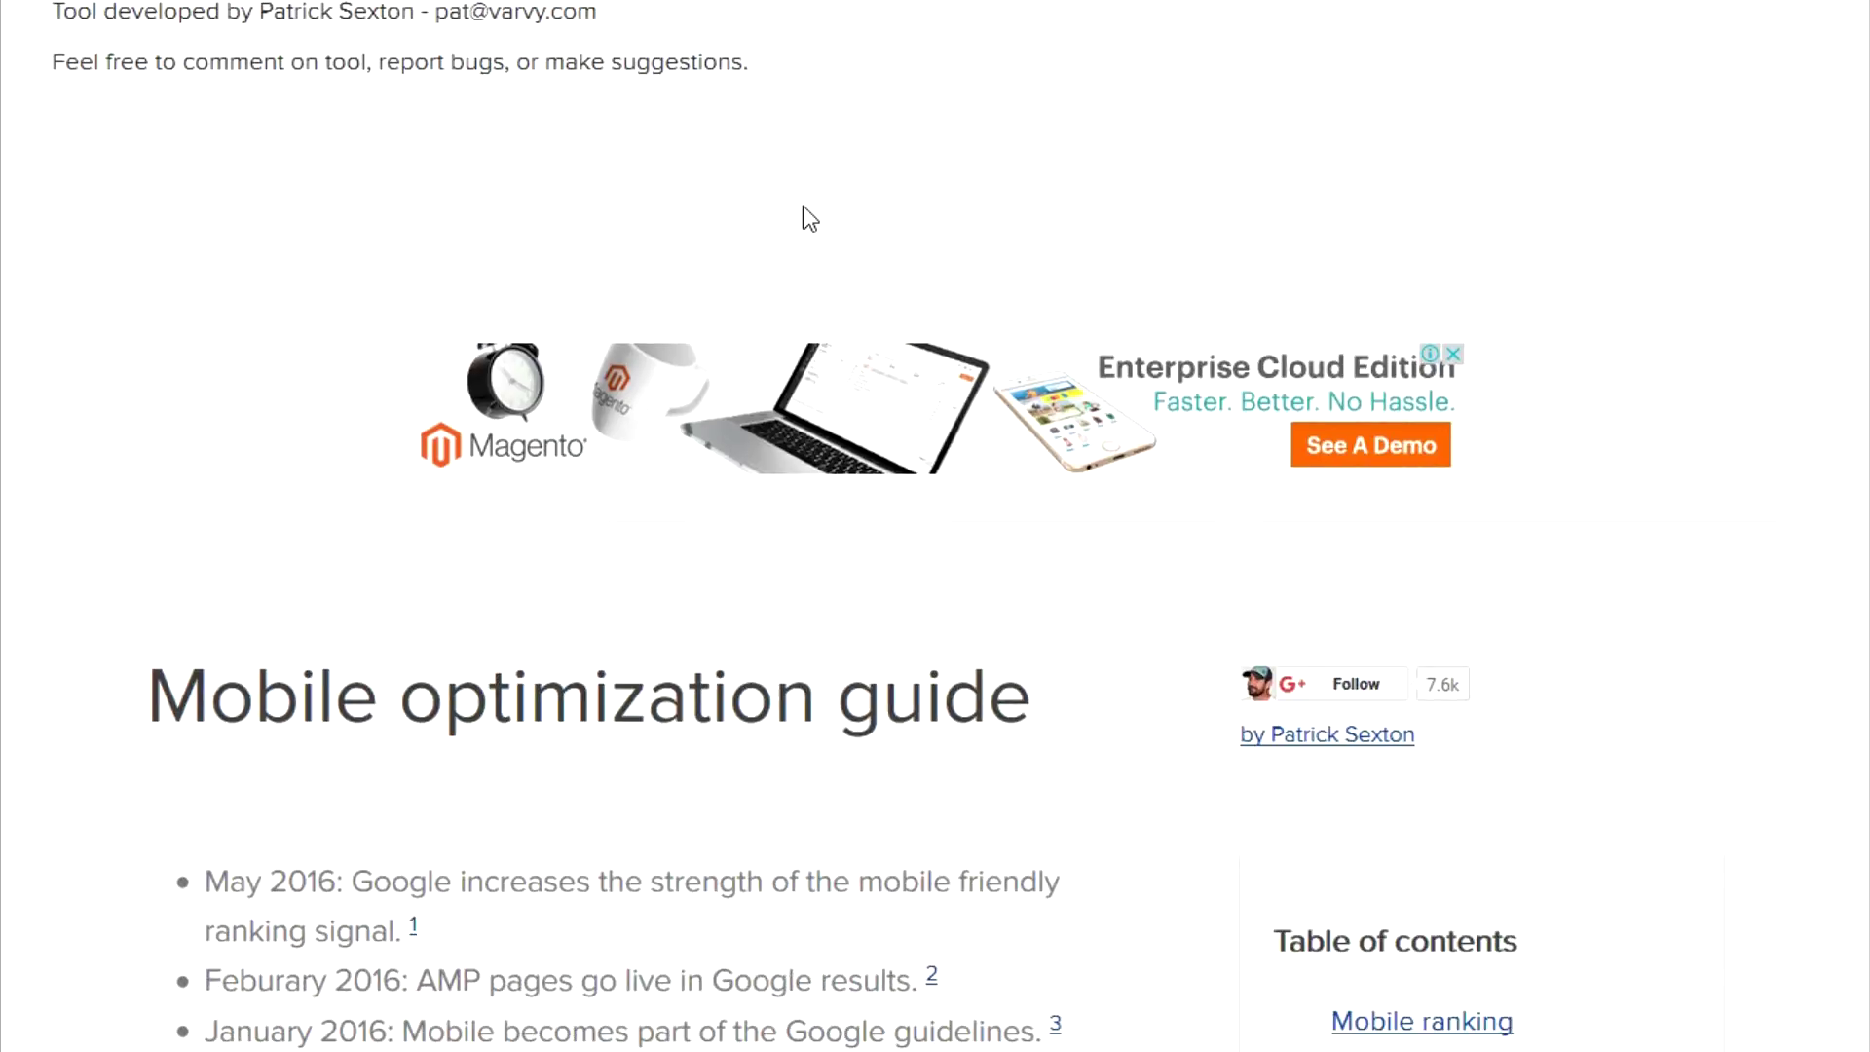
scroll(799, 199, down, 15)
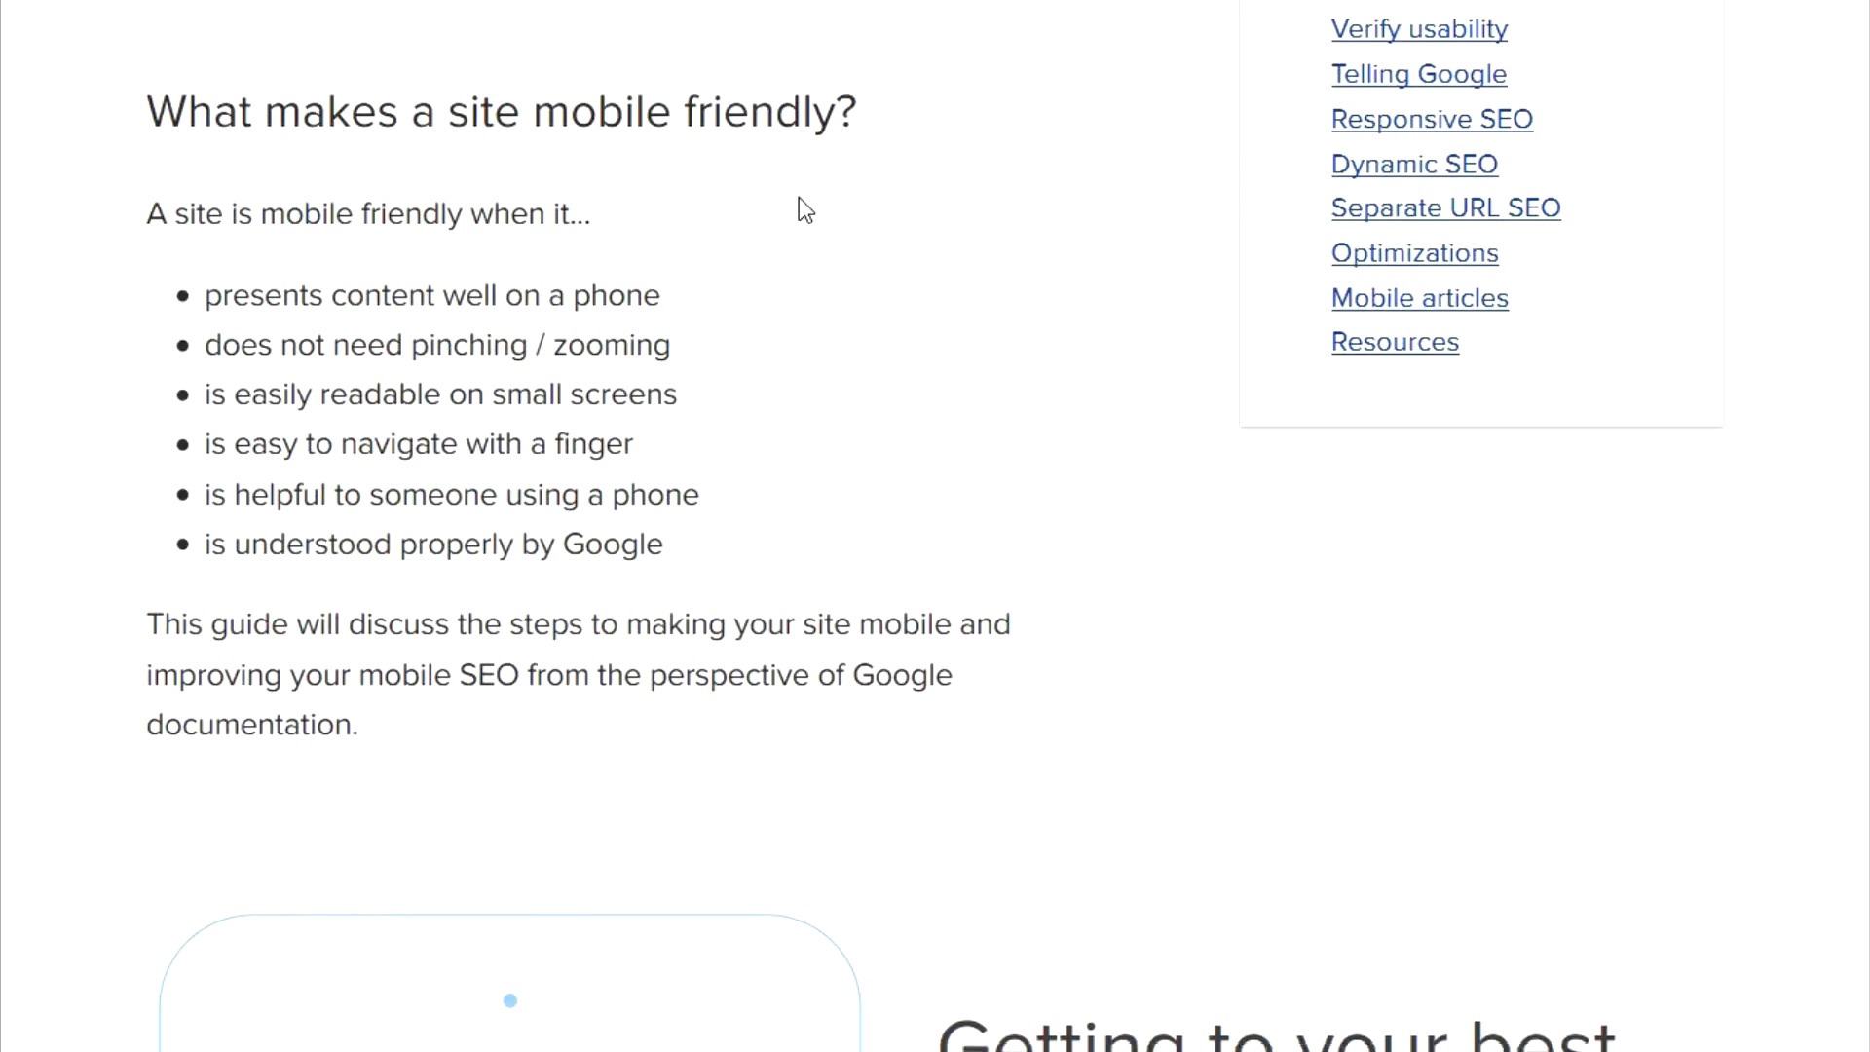
scroll(799, 201, down, 20)
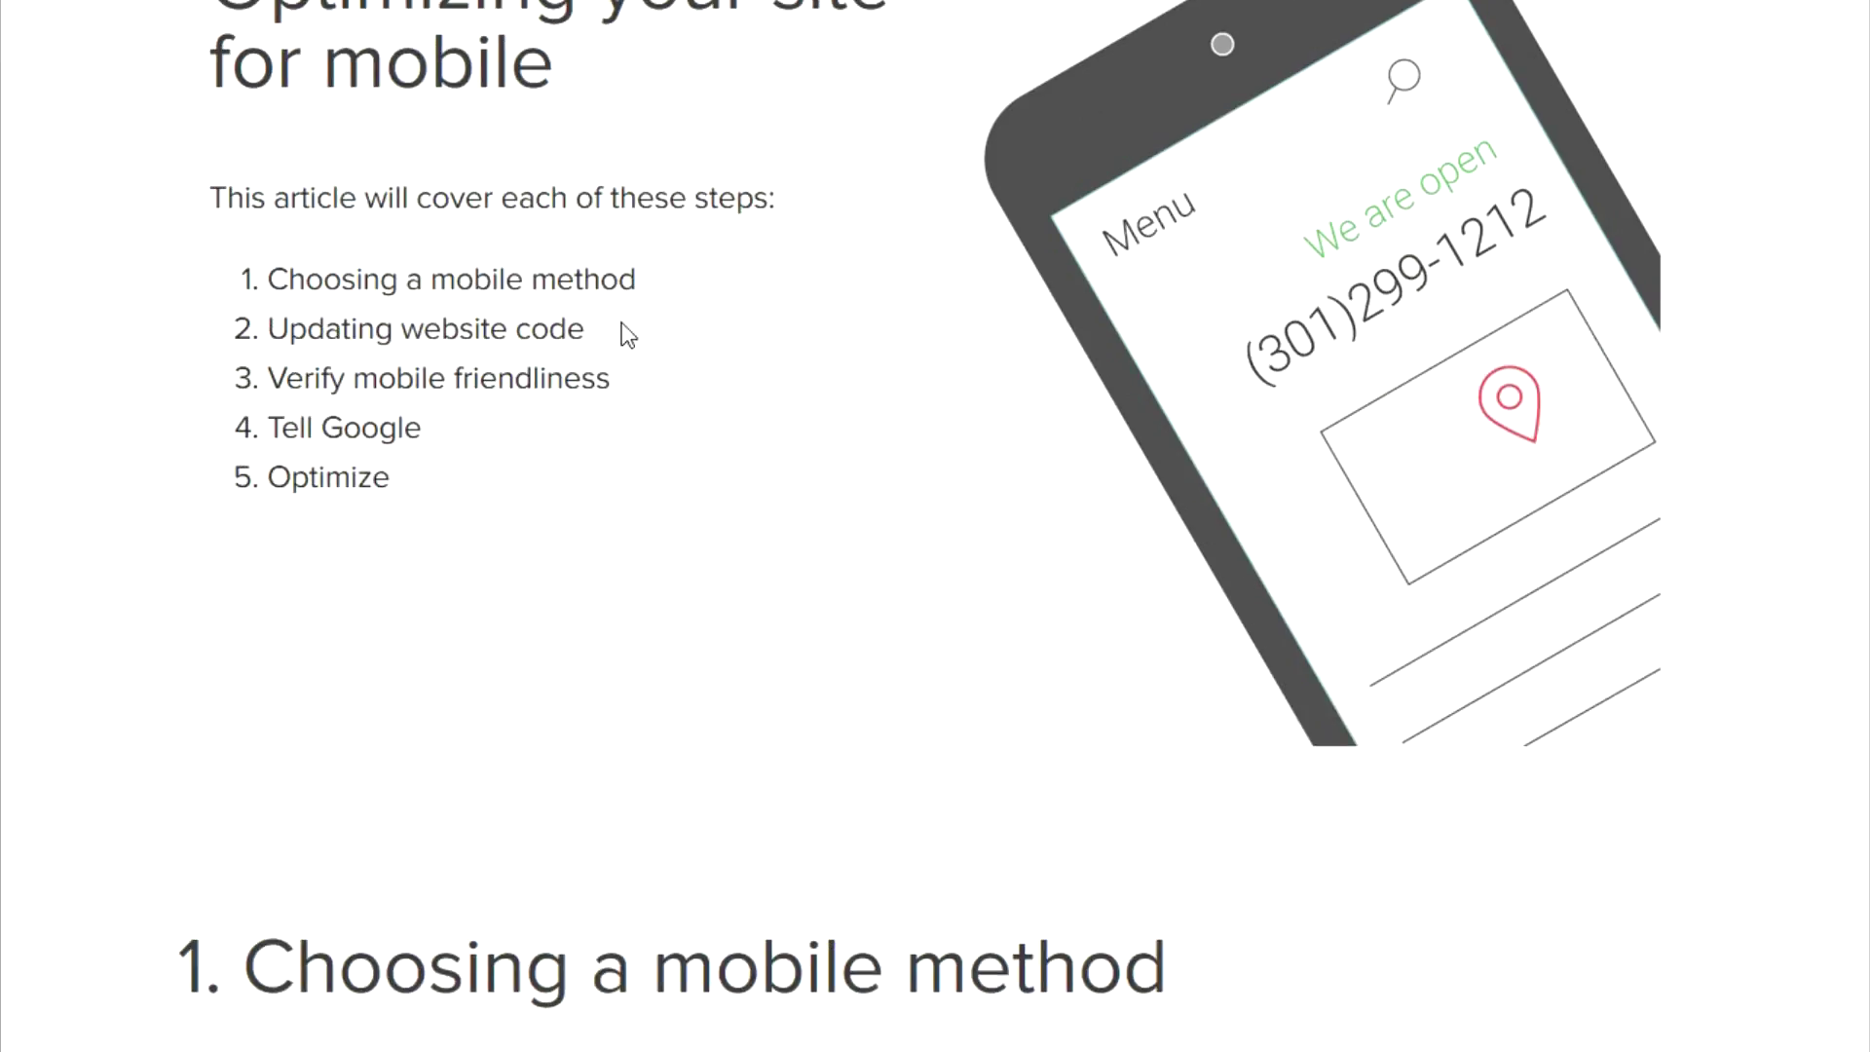